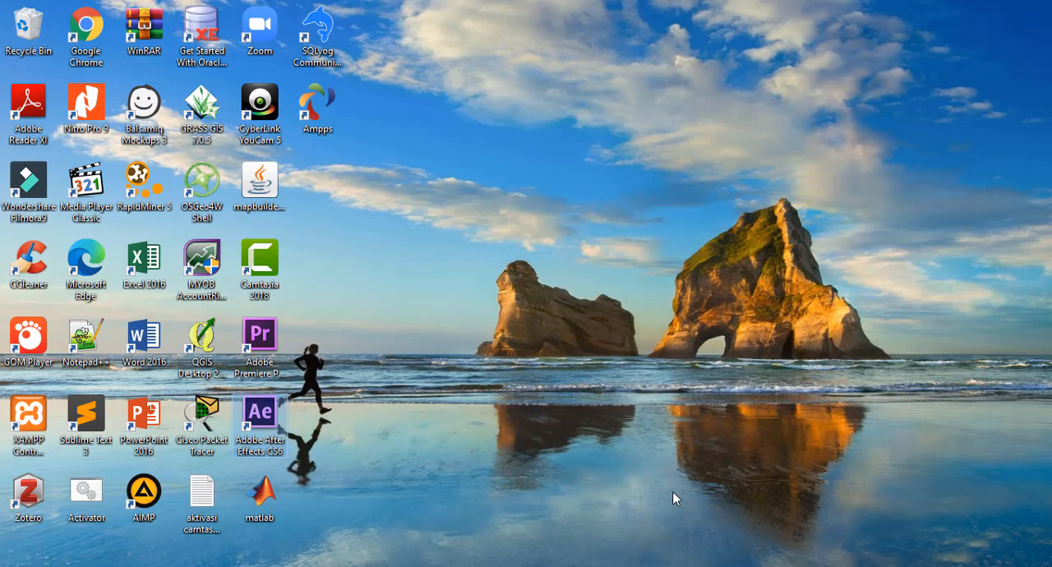
{"action": "mouse_move", "coordinate": [674, 566]}
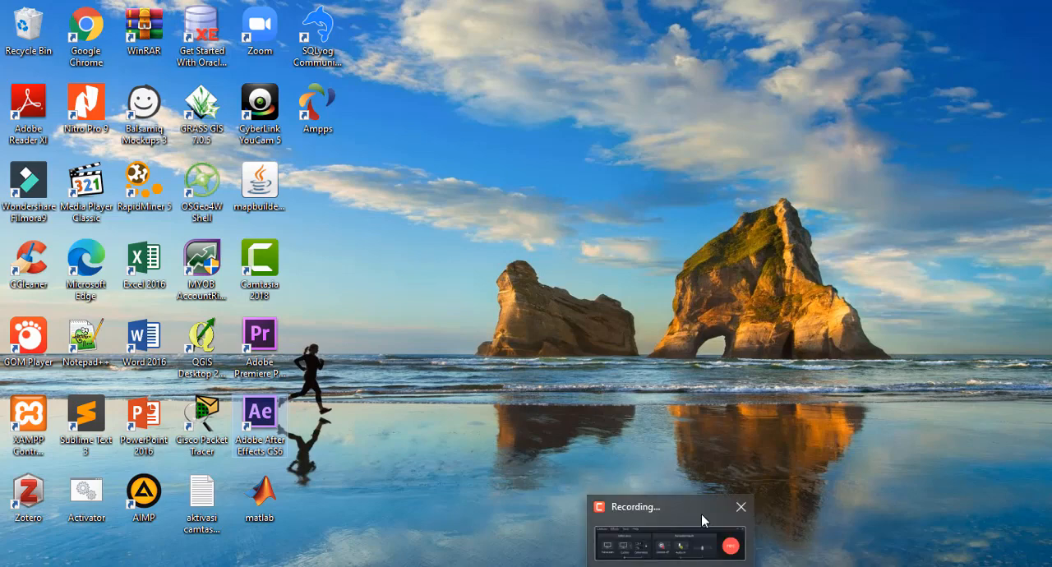
{"action": "left_click", "coordinate": [702, 514]}
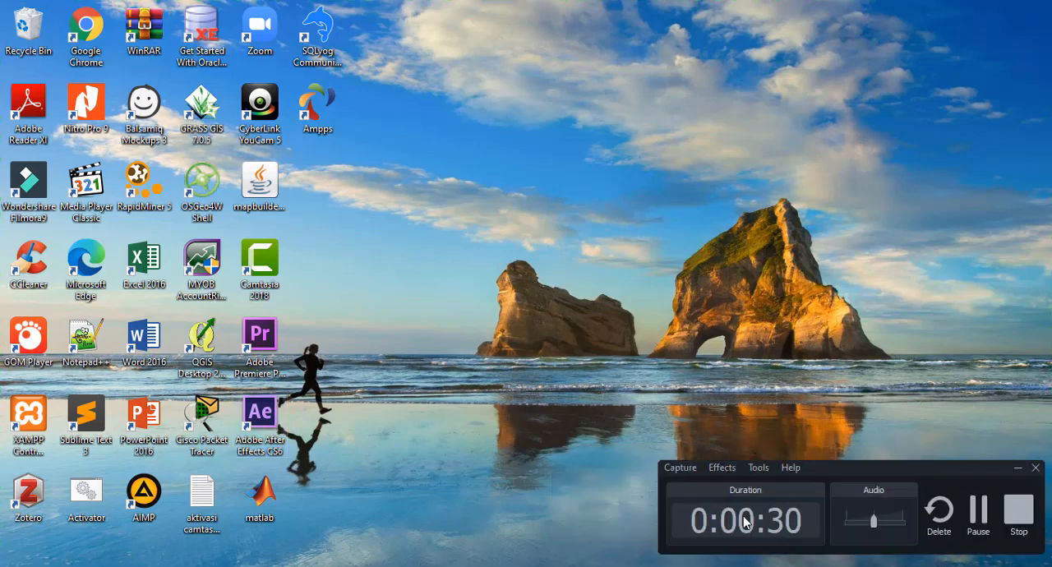
{"action": "left_click", "coordinate": [975, 526]}
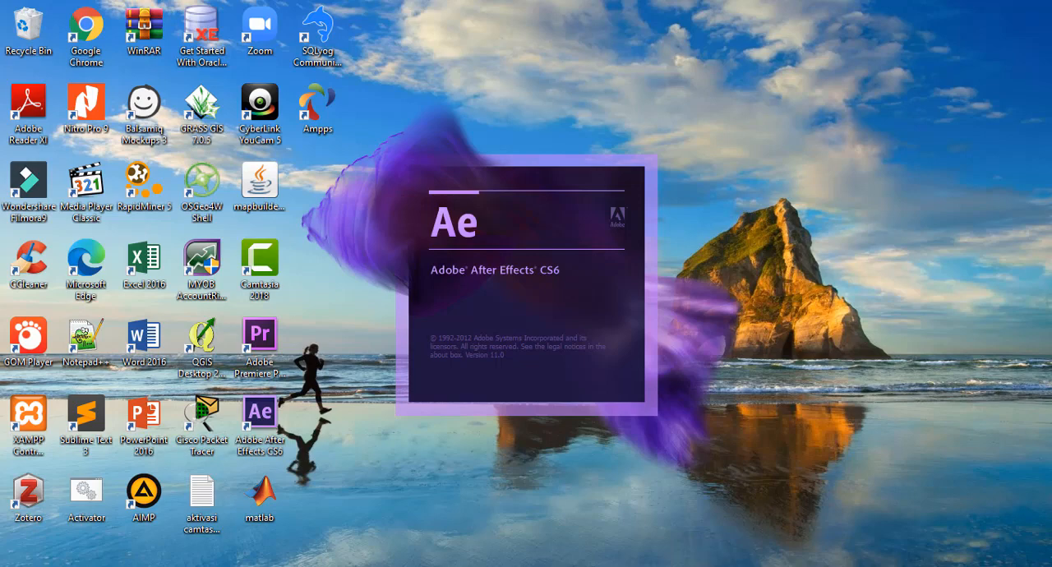
{"action": "mouse_move", "coordinate": [670, 565]}
{"action": "left_click", "coordinate": [670, 534]}
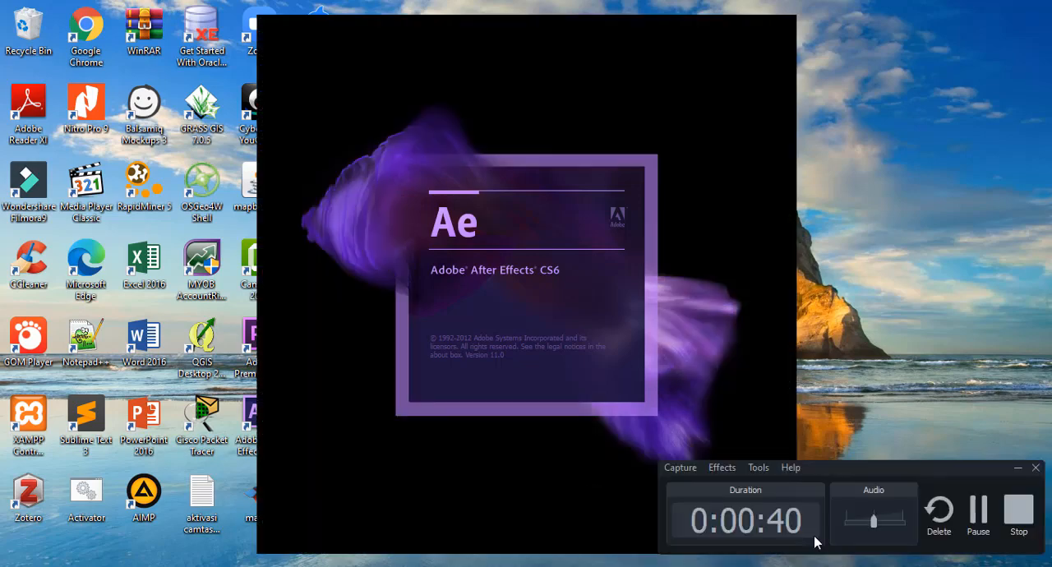
{"action": "left_click", "coordinate": [980, 529]}
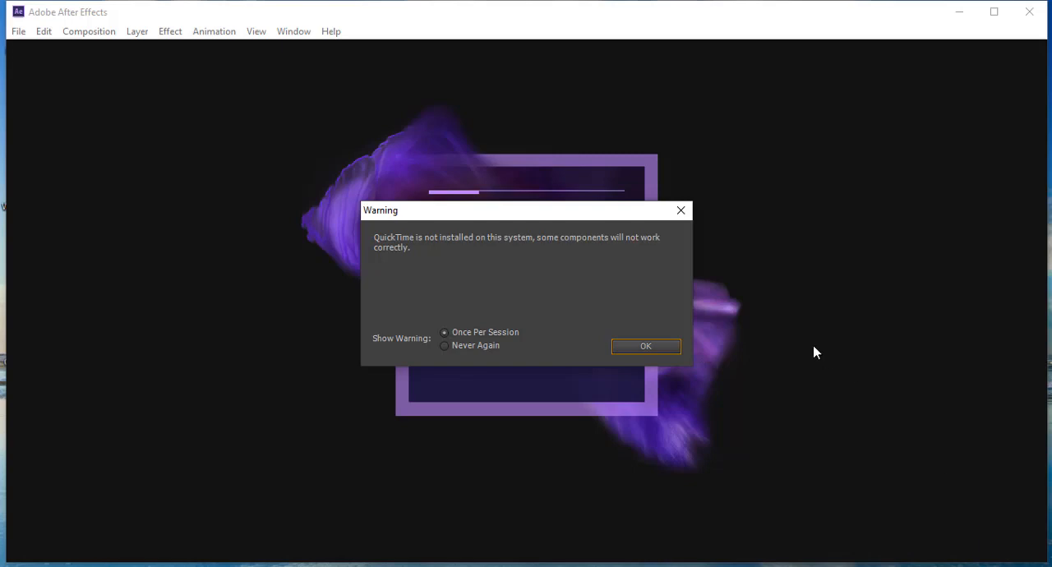
Step: Dismiss the QuickTime and disk cache warnings shown while After Effects starts up
{"action": "left_click", "coordinate": [645, 346]}
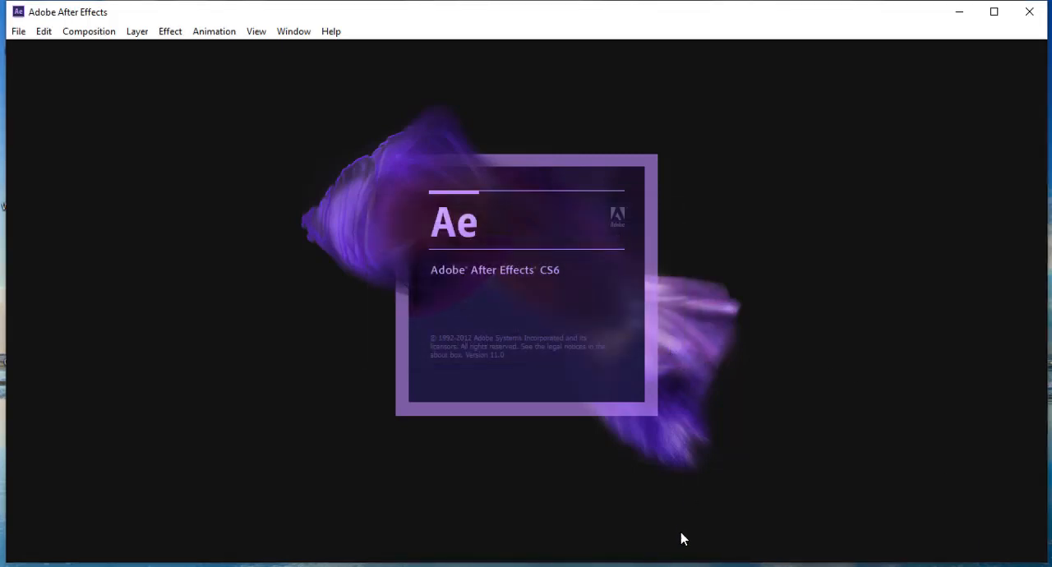
{"action": "left_click", "coordinate": [675, 565]}
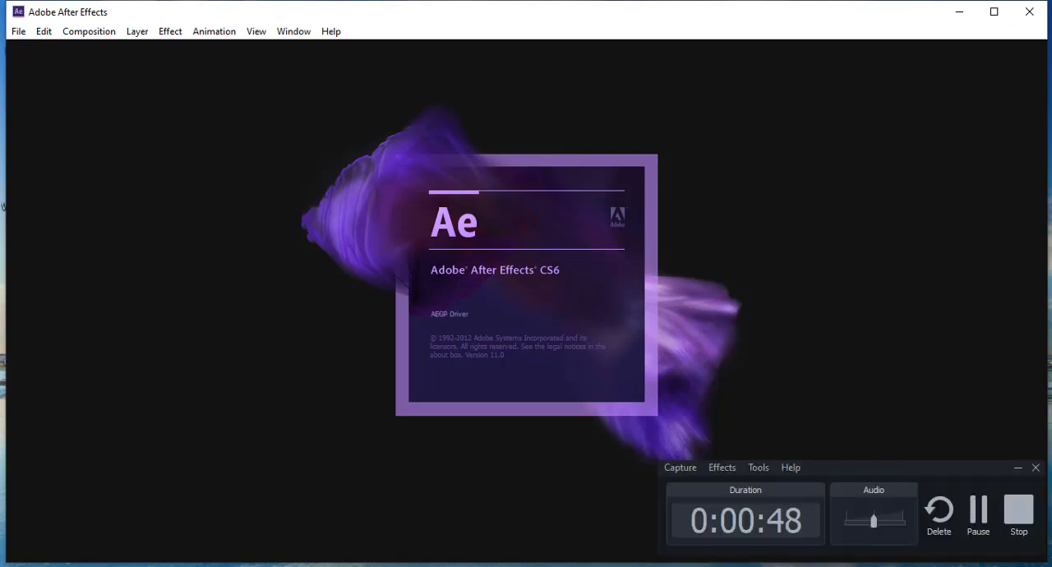
{"action": "left_click", "coordinate": [978, 532]}
{"action": "left_click", "coordinate": [983, 522]}
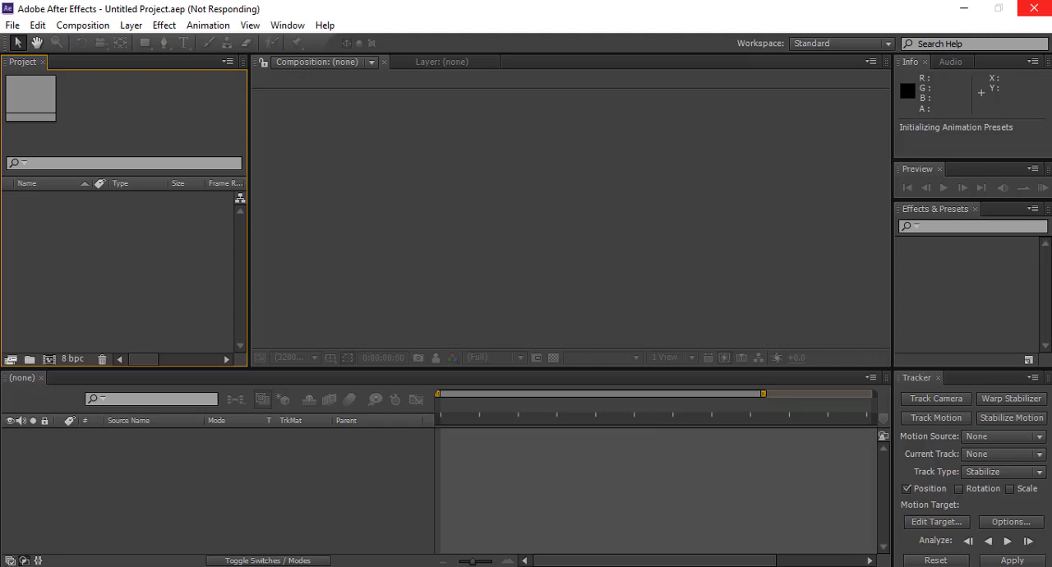
{"action": "key", "text": "alt+Tab"}
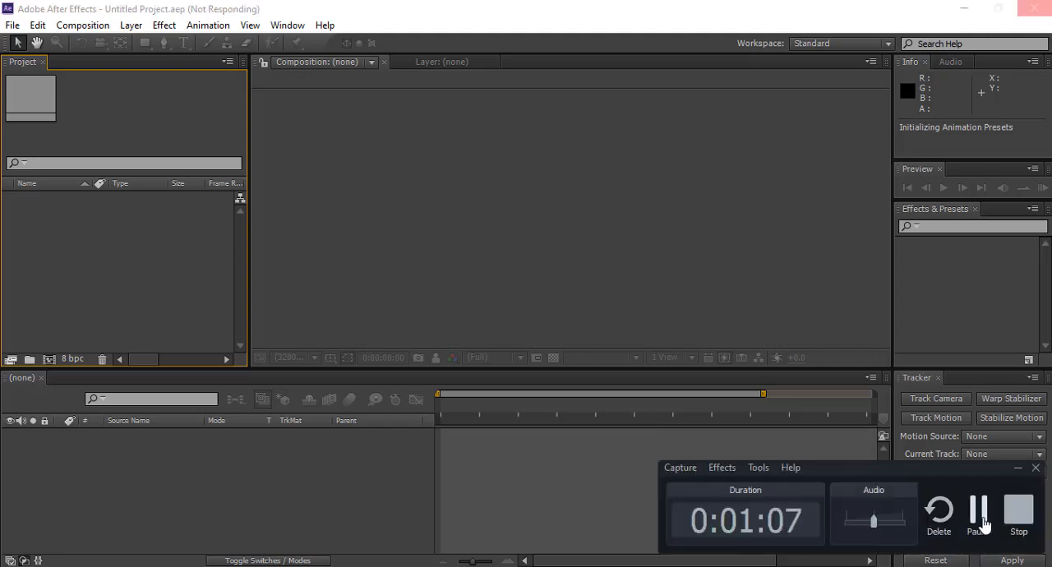
{"action": "left_click", "coordinate": [984, 521]}
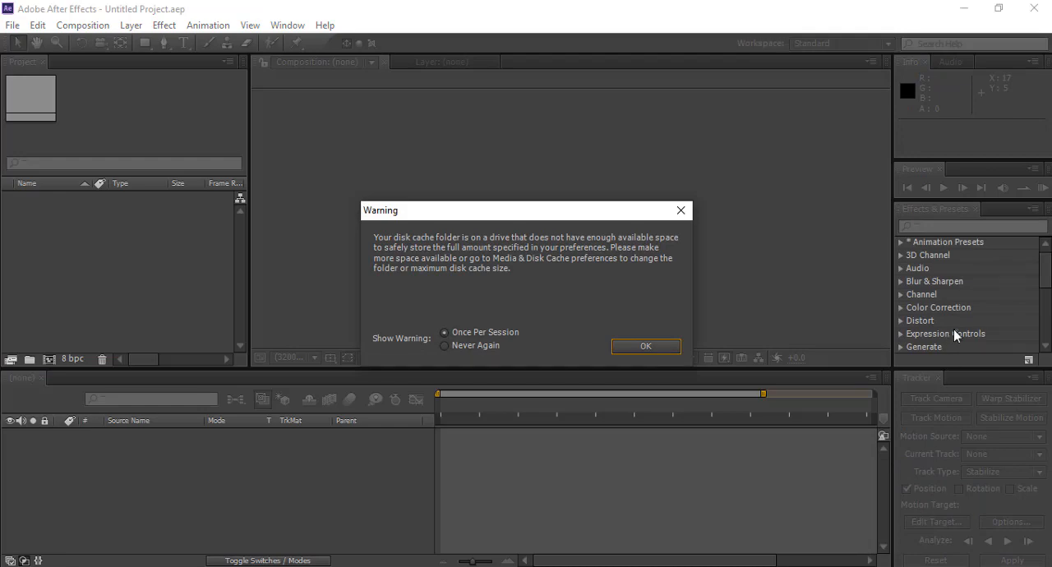
{"action": "left_click", "coordinate": [660, 347]}
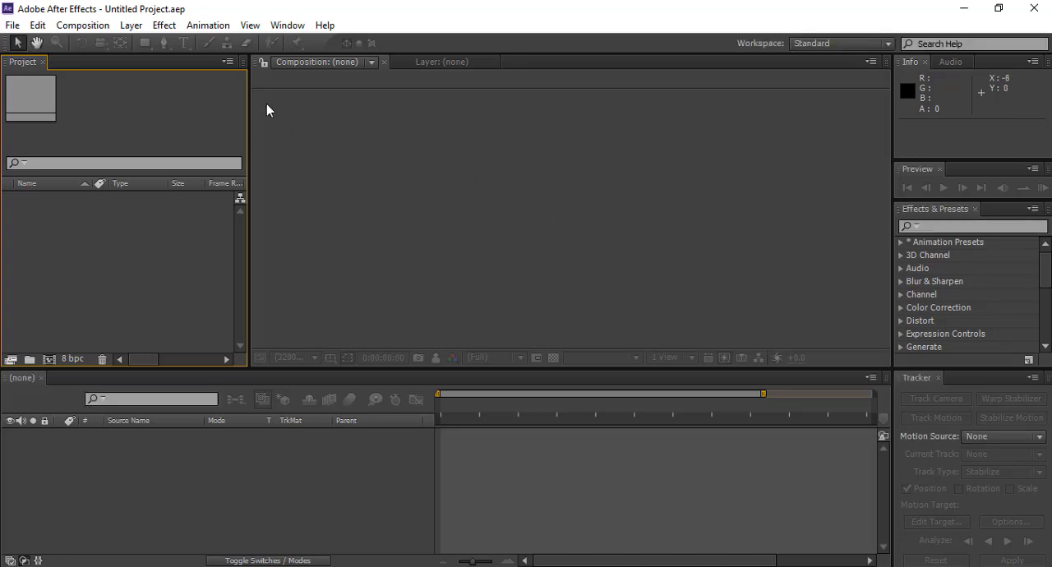
Step: Create a new composition named animasi with a duration of 0;00;10;00
{"action": "left_click", "coordinate": [93, 31]}
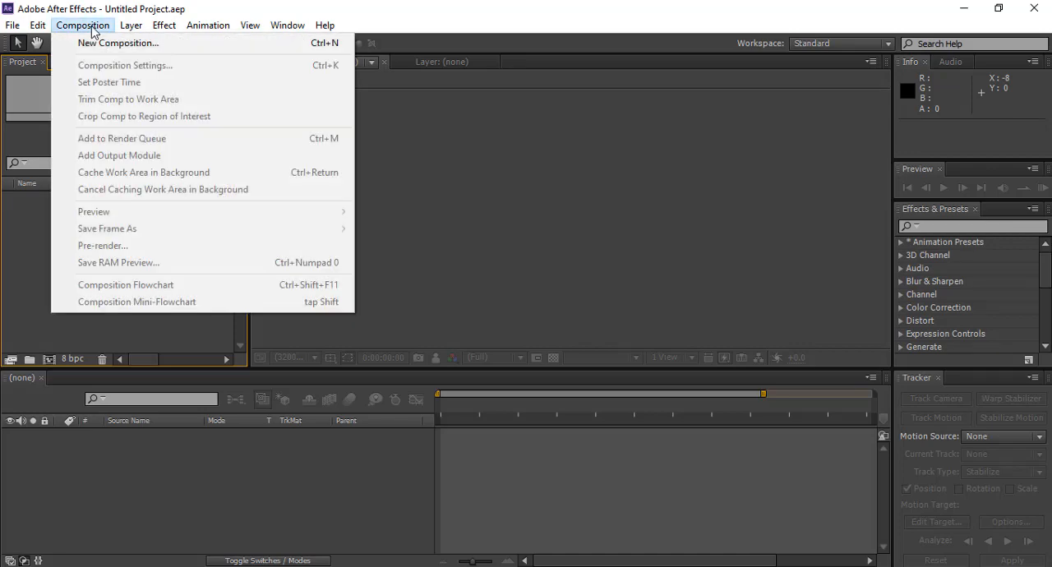
{"action": "left_click", "coordinate": [113, 43]}
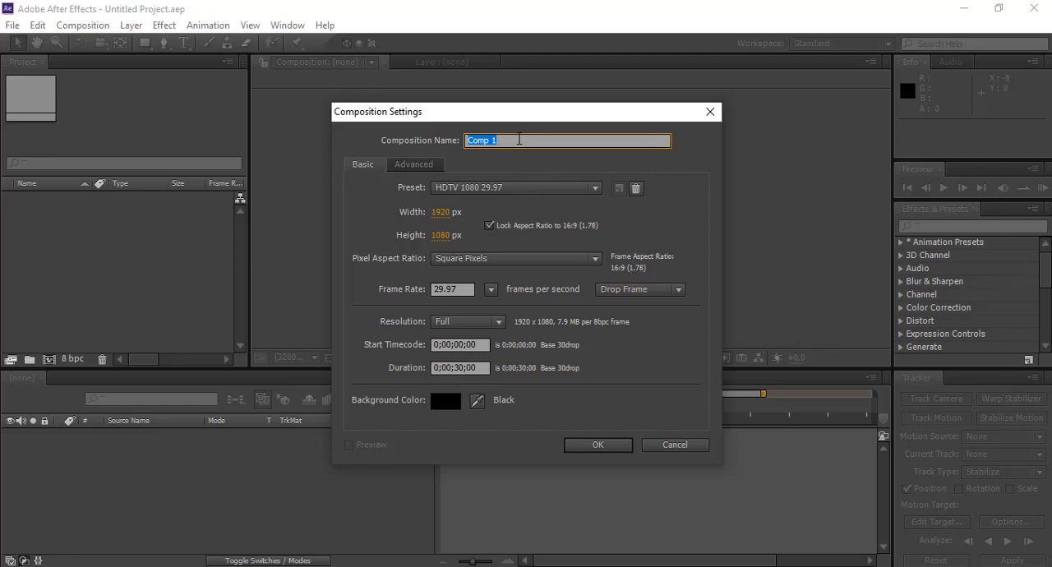
{"action": "type", "text": "animasi"}
{"action": "left_click", "coordinate": [460, 369]}
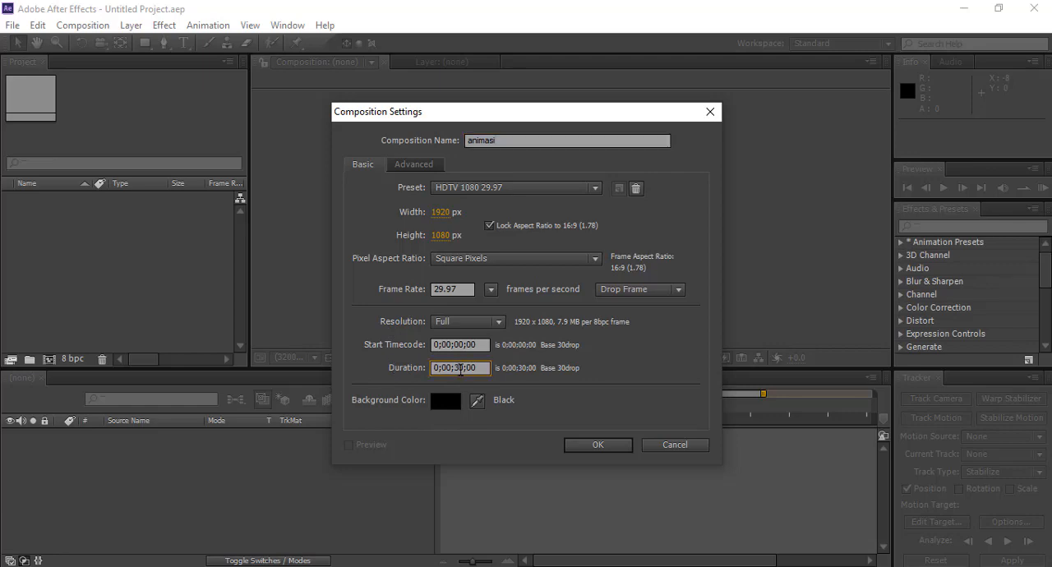
{"action": "key", "text": "BackSpace"}
{"action": "type", "text": "1"}
Step: Set the composition background colour to hex 1C1D1E and confirm the composition settings
{"action": "left_click", "coordinate": [446, 408]}
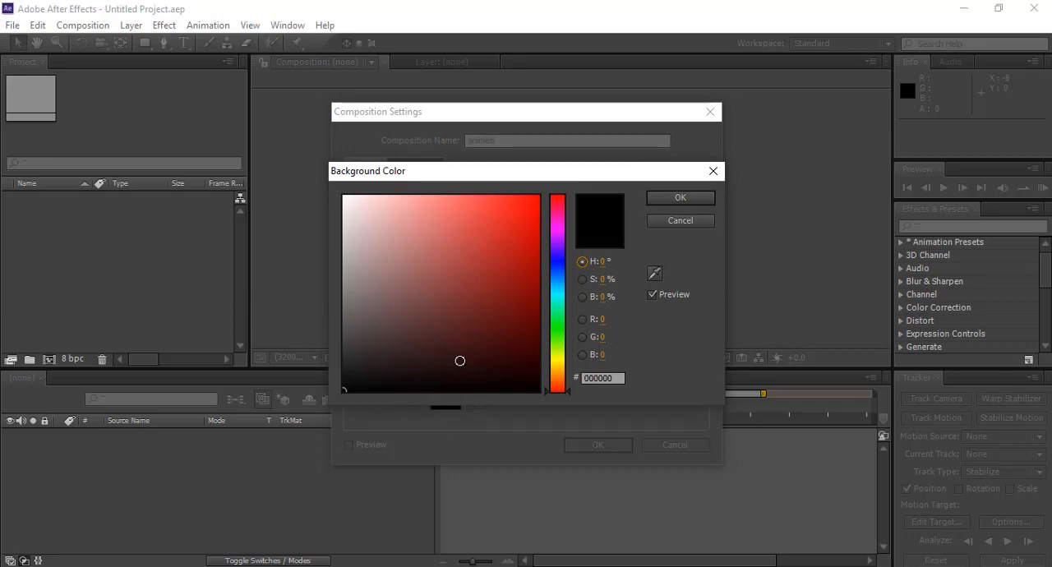
{"action": "left_click", "coordinate": [618, 379]}
{"action": "left_click_drag", "start_coordinate": [618, 379], "coordinate": [583, 379]}
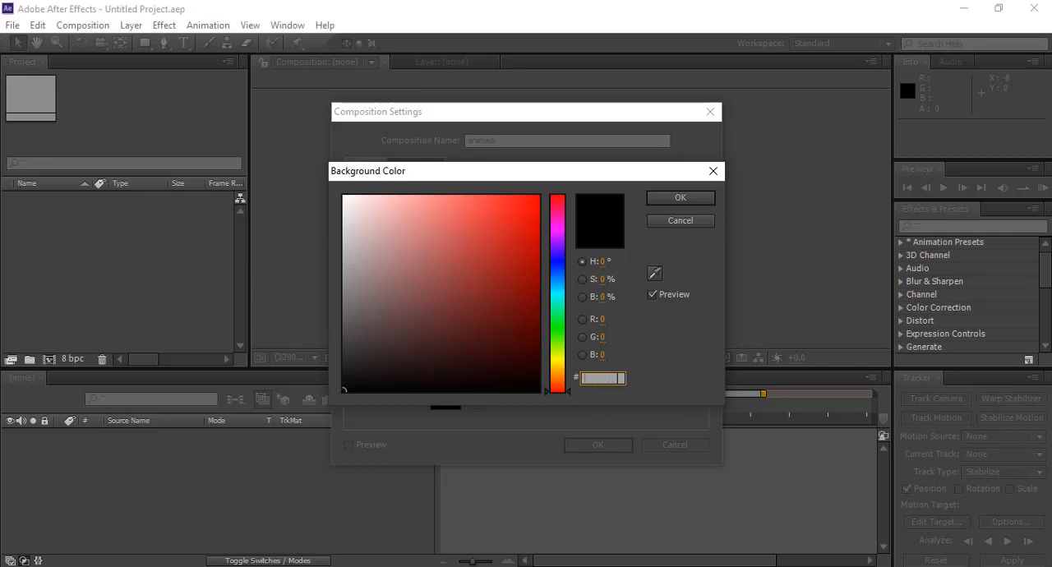
{"action": "type", "text": "1C"}
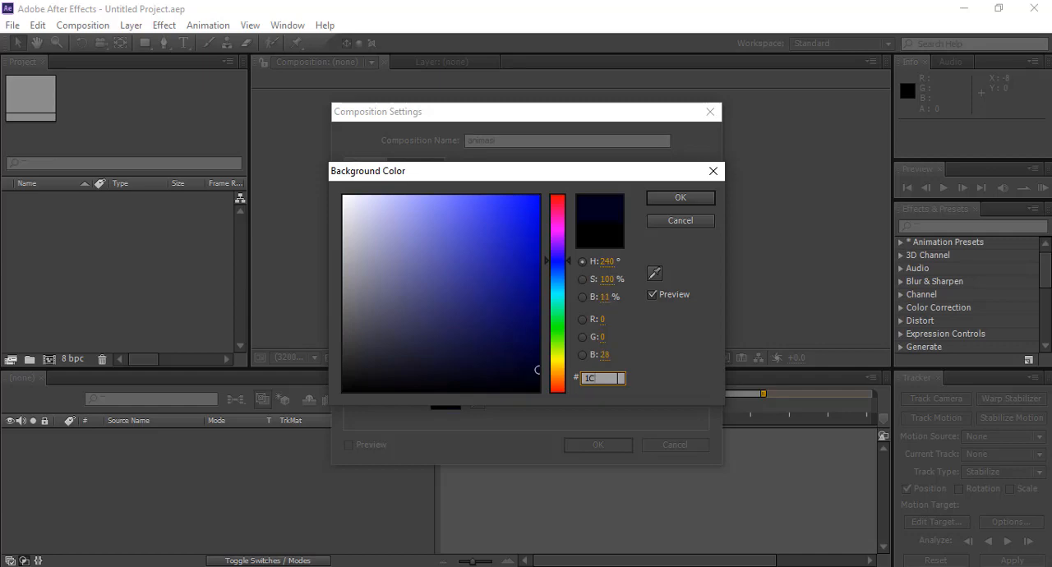
{"action": "type", "text": "1"}
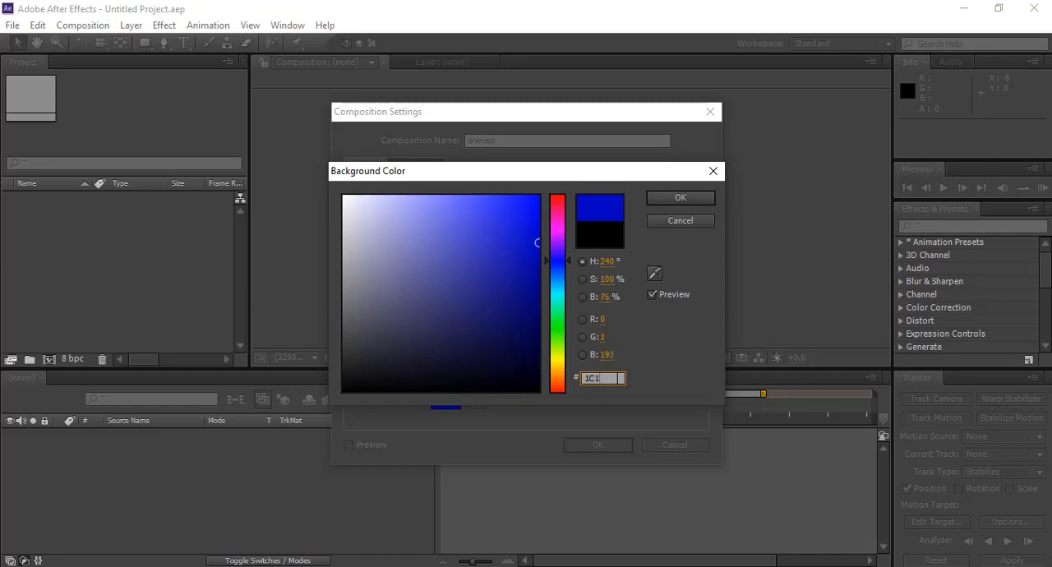
{"action": "type", "text": "D"}
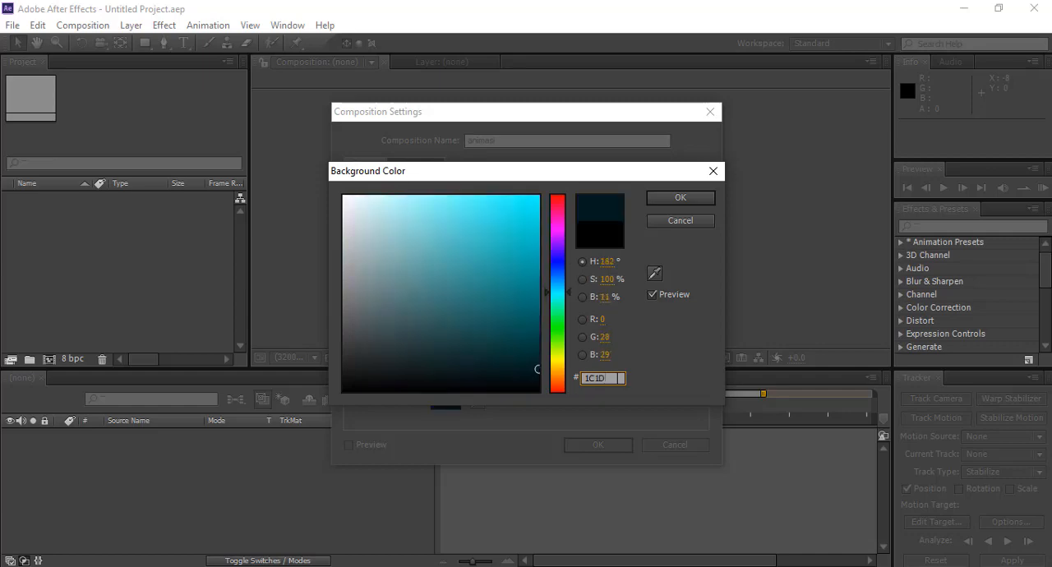
{"action": "type", "text": "1E"}
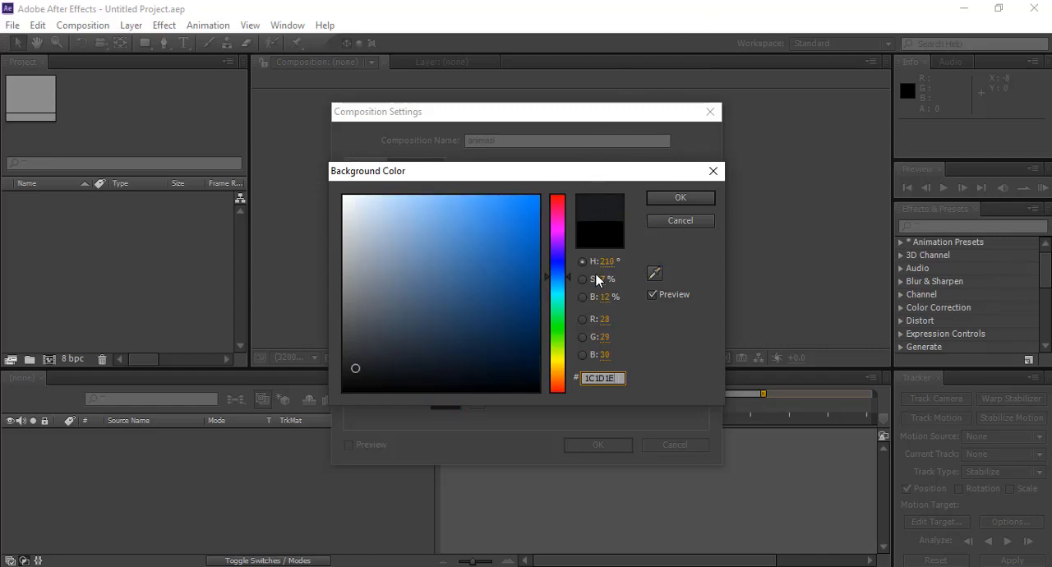
{"action": "left_click", "coordinate": [689, 199]}
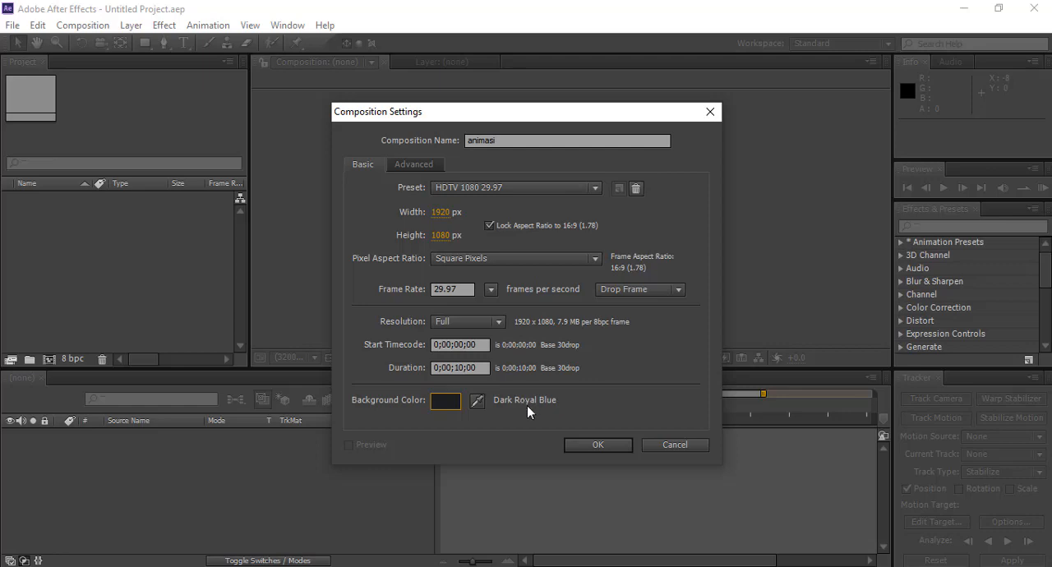
{"action": "left_click", "coordinate": [597, 446]}
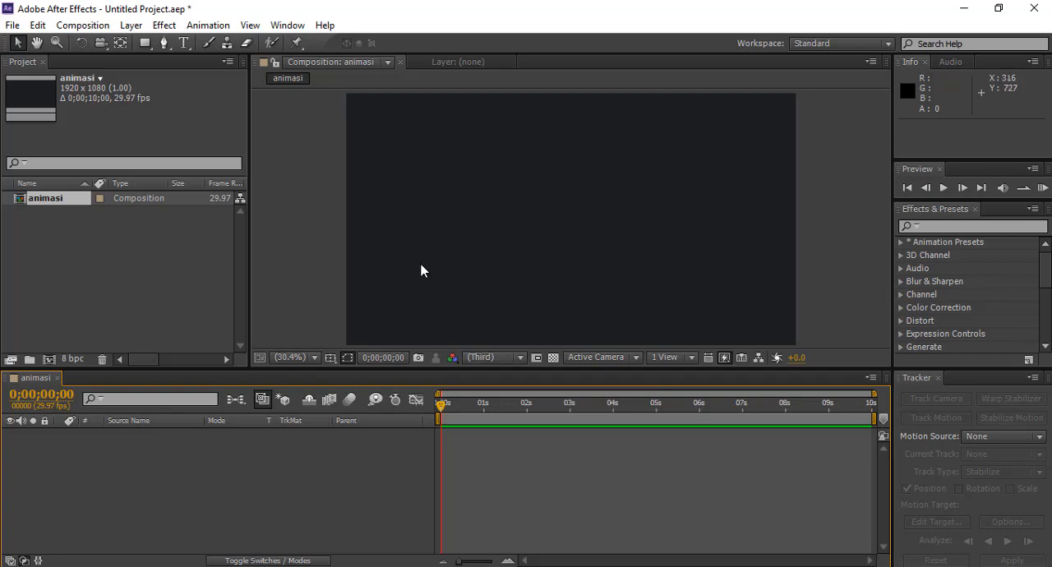
Step: Add a new solid layer to the composition and name it background
{"action": "left_click", "coordinate": [381, 234]}
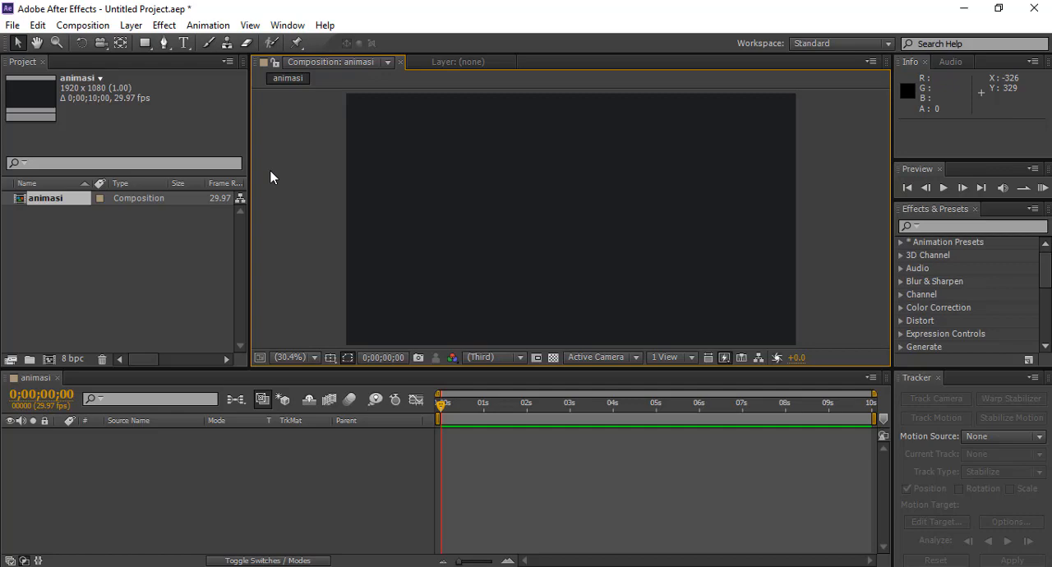
{"action": "left_click", "coordinate": [143, 42]}
{"action": "left_click", "coordinate": [131, 25]}
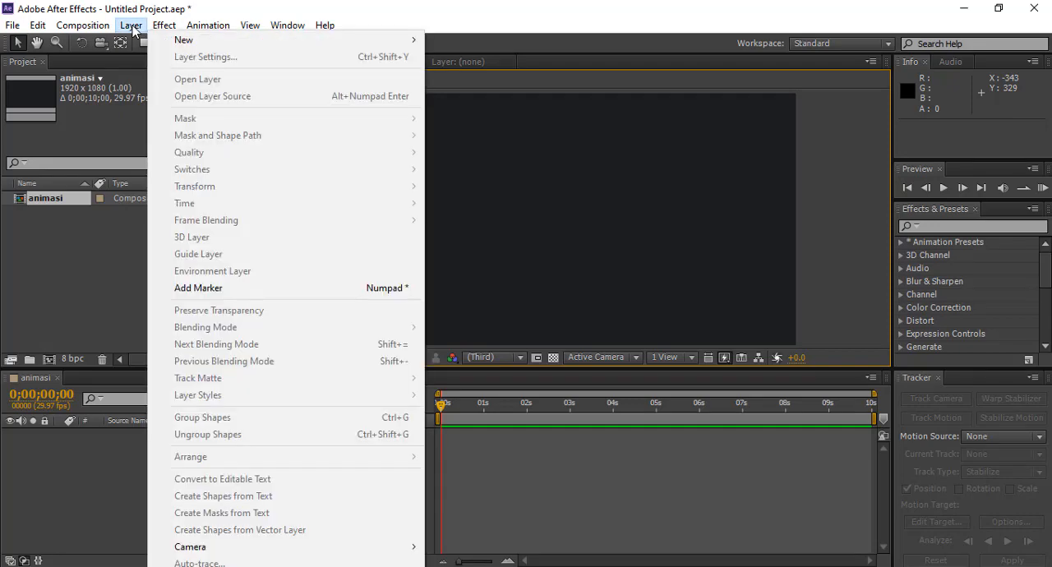
{"action": "mouse_move", "coordinate": [193, 46]}
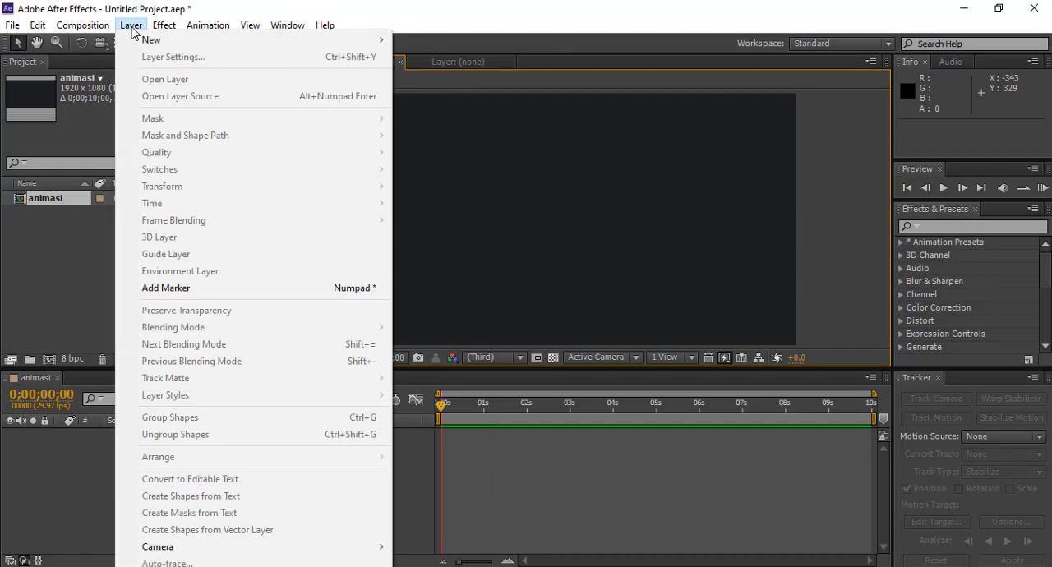
{"action": "left_click", "coordinate": [132, 25]}
{"action": "left_click", "coordinate": [132, 25]}
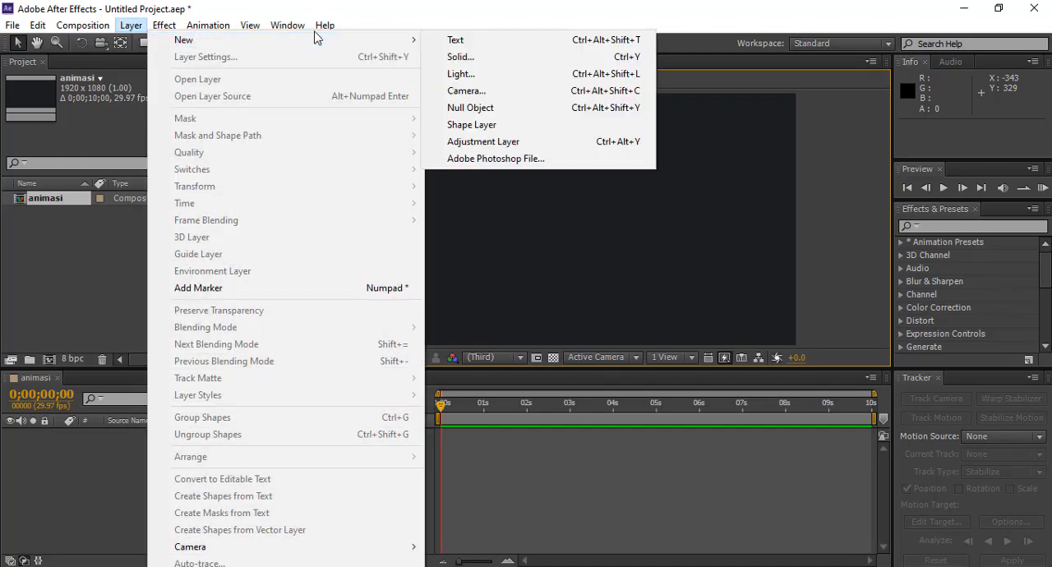
{"action": "mouse_move", "coordinate": [416, 43]}
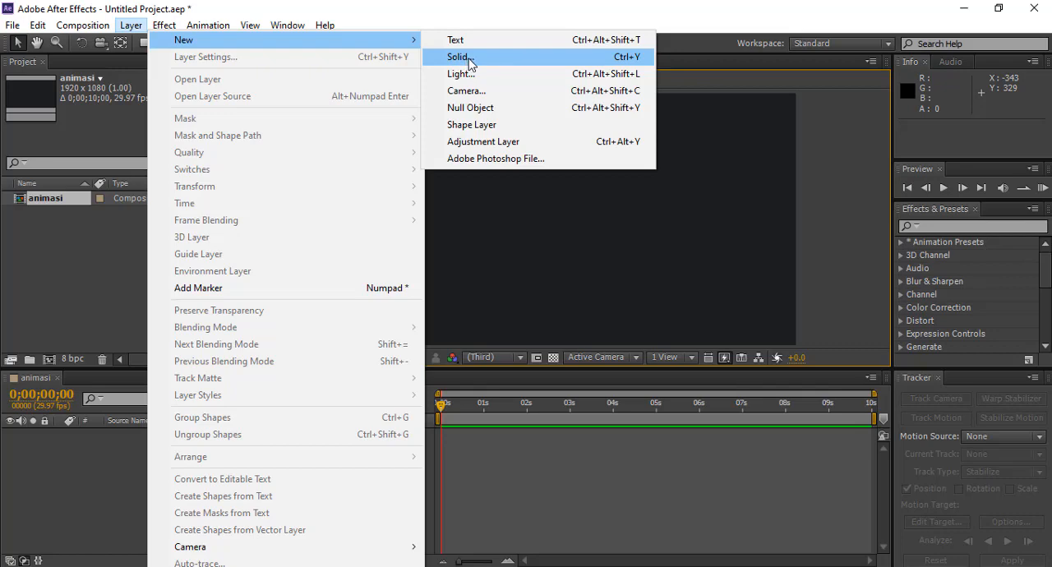
{"action": "left_click", "coordinate": [470, 61]}
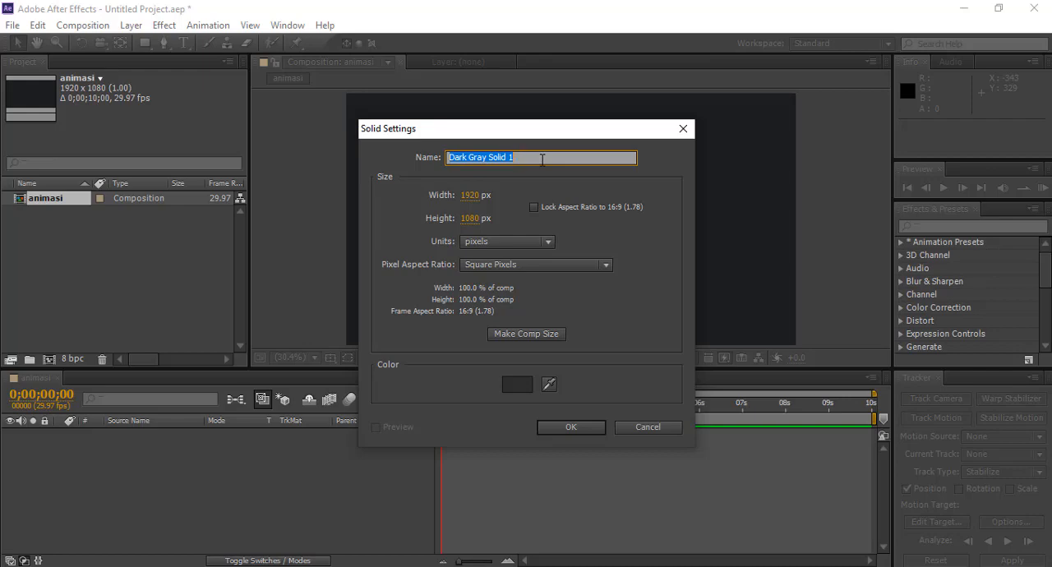
{"action": "type", "text": "bac"}
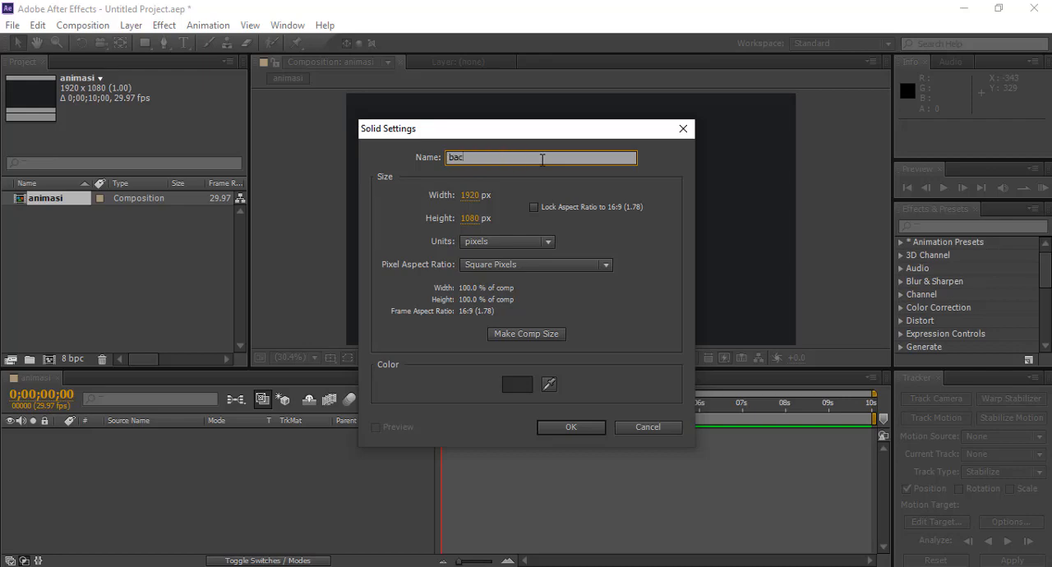
{"action": "type", "text": "kground"}
Step: Set the background solid's colour to hex 1C1D1E
{"action": "left_click", "coordinate": [518, 385]}
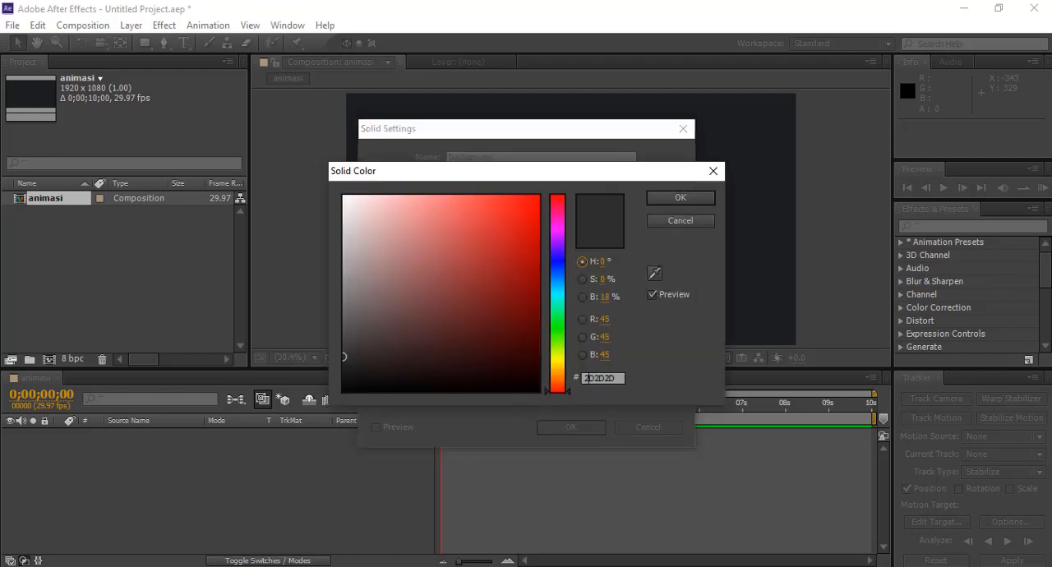
{"action": "left_click", "coordinate": [596, 378]}
{"action": "double_click", "coordinate": [582, 378]}
{"action": "type", "text": "1C"}
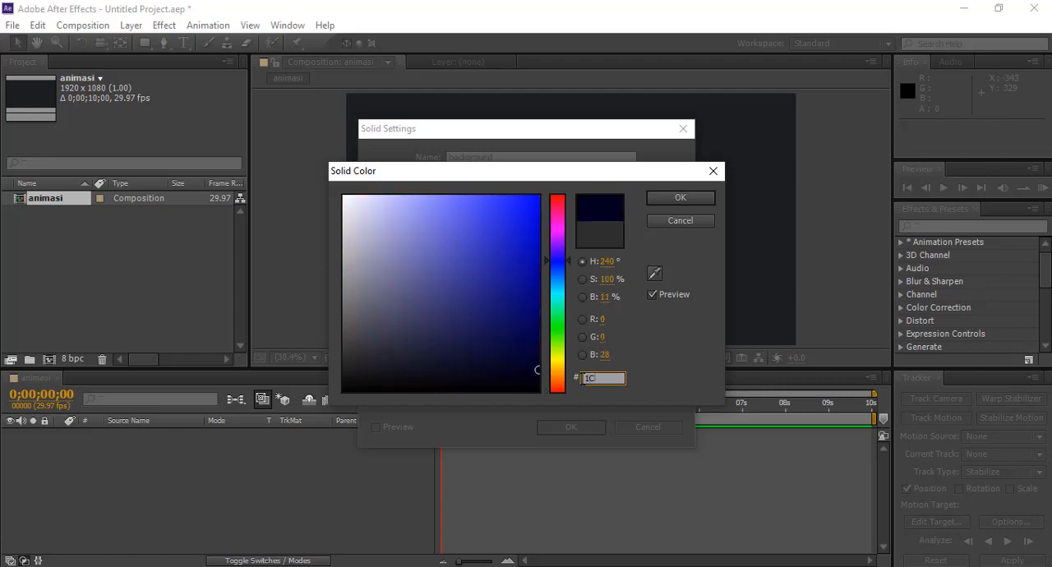
{"action": "type", "text": "1D"}
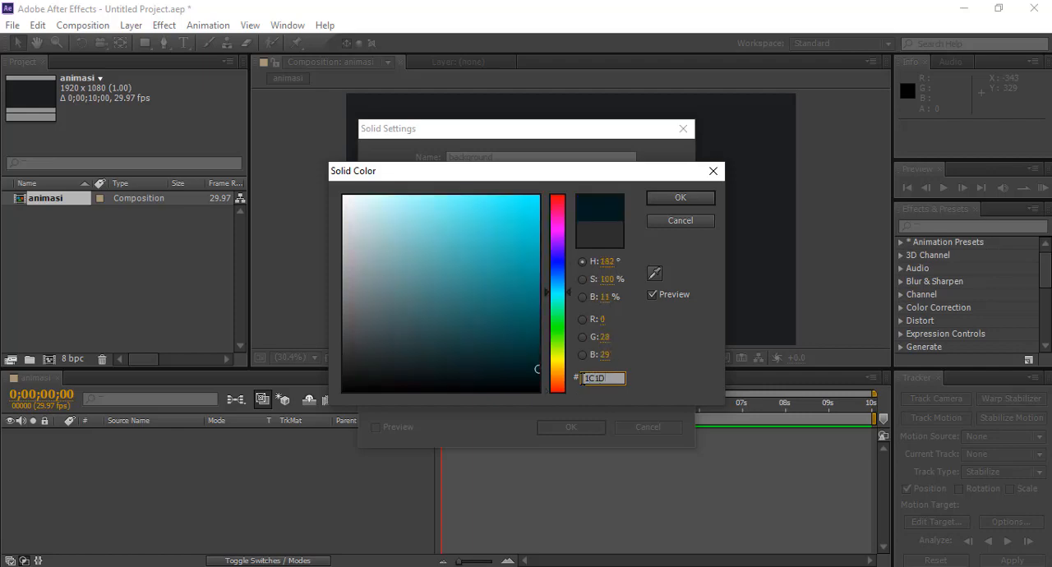
{"action": "type", "text": "1E"}
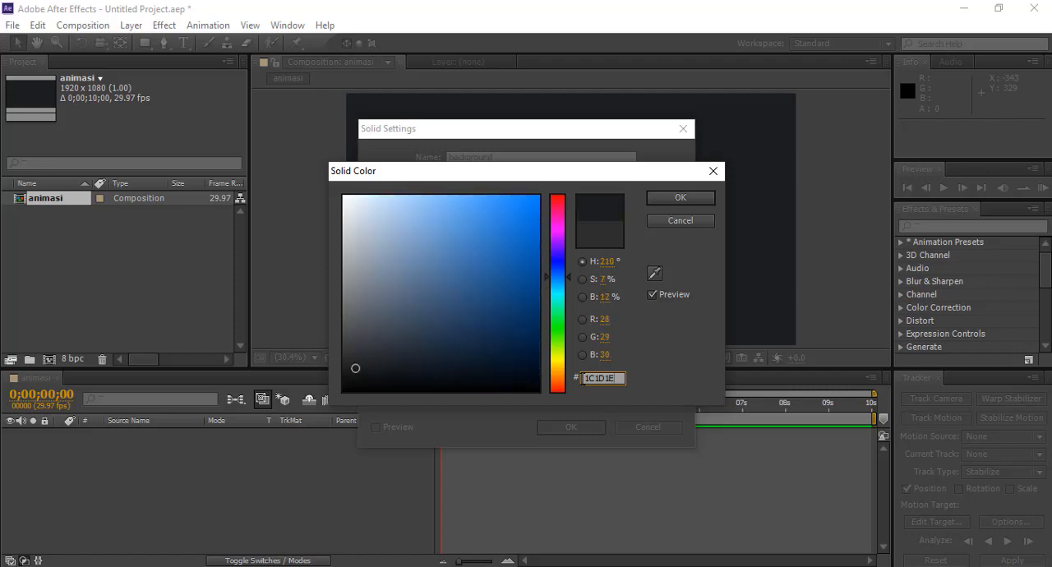
{"action": "left_click", "coordinate": [676, 198]}
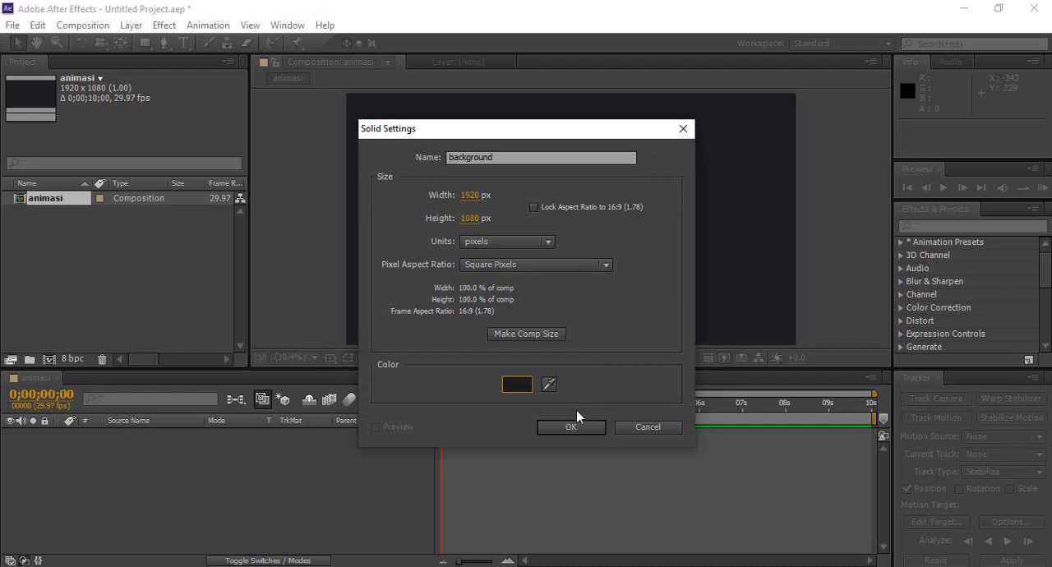
Step: Re-enter hex 1C1D1E as the solid's colour and confirm the solid settings
{"action": "left_click", "coordinate": [517, 385]}
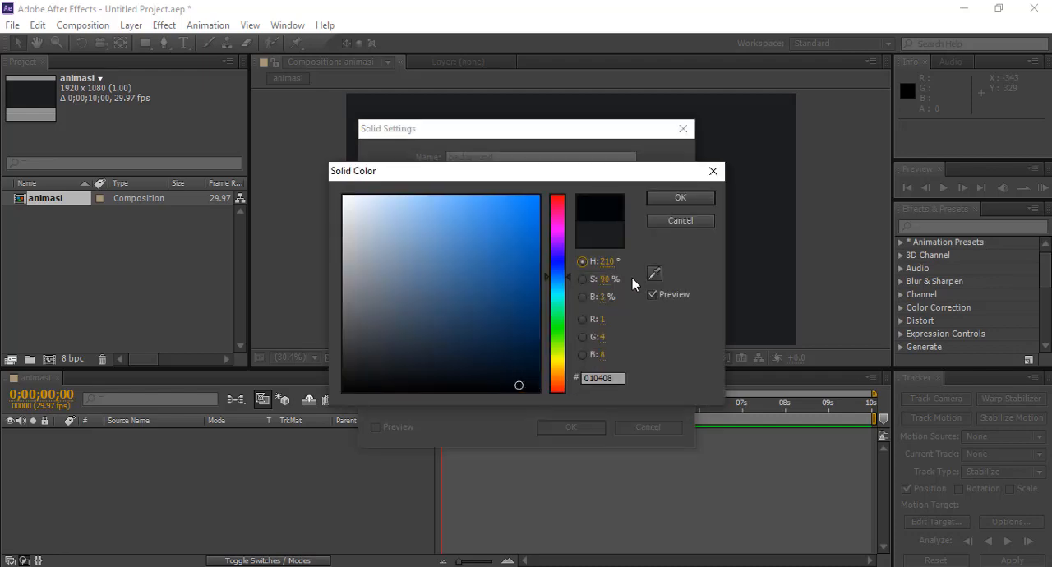
{"action": "left_click", "coordinate": [610, 378]}
{"action": "left_click_drag", "start_coordinate": [617, 378], "coordinate": [584, 378]}
{"action": "type", "text": "1C1"}
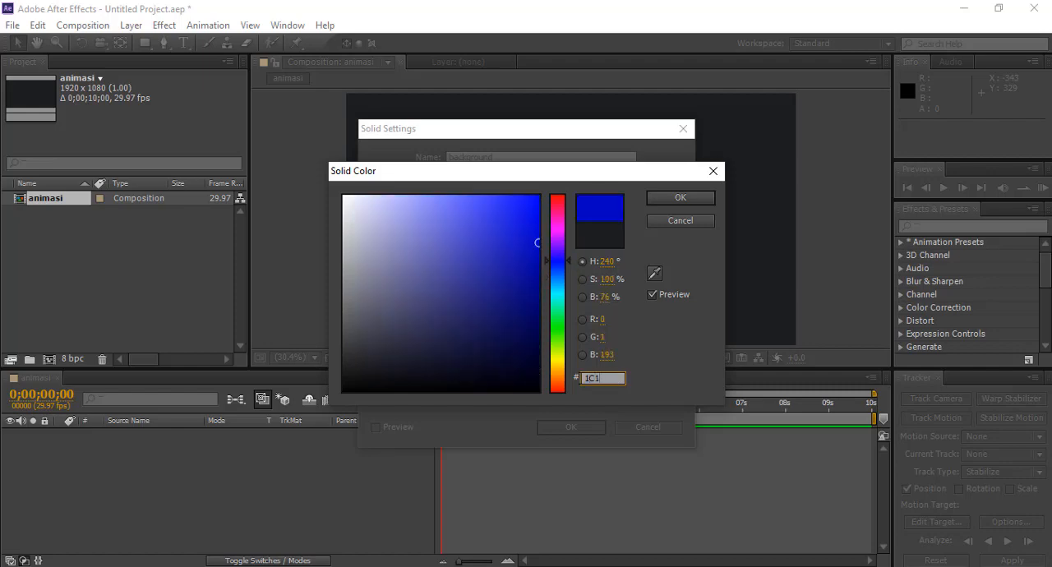
{"action": "type", "text": "D1E"}
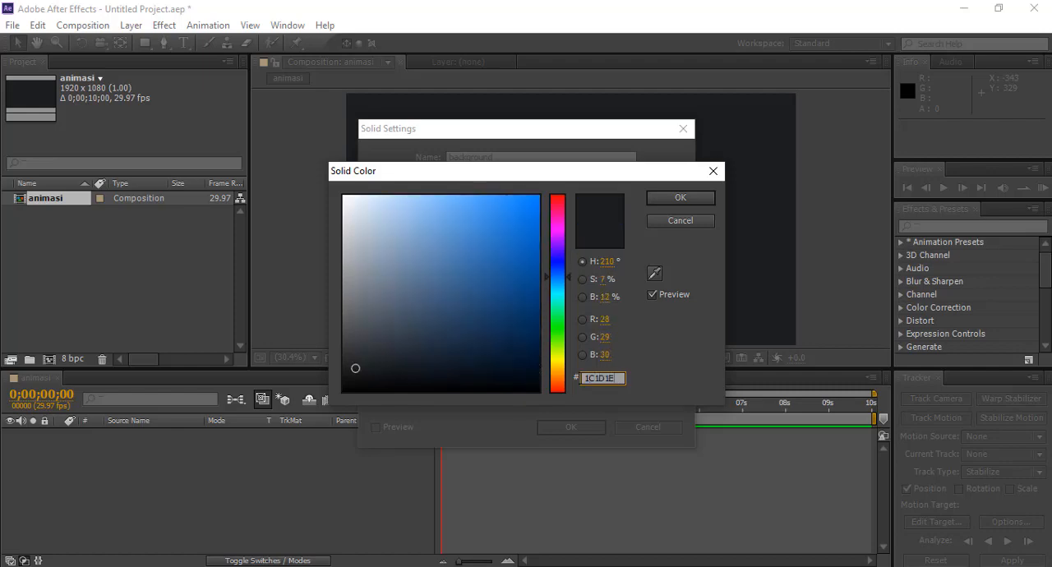
{"action": "left_click", "coordinate": [682, 201]}
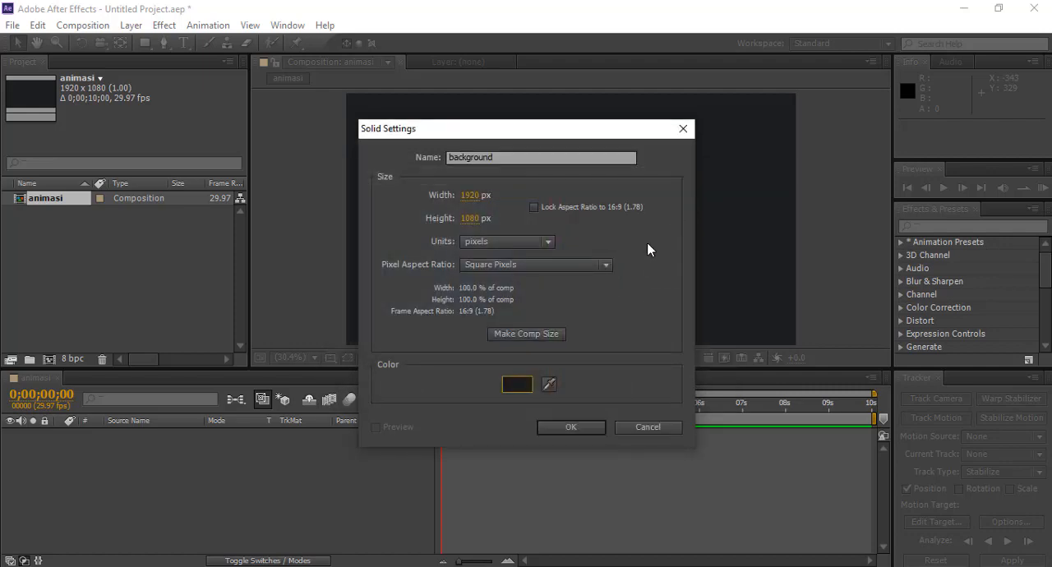
{"action": "left_click", "coordinate": [569, 427]}
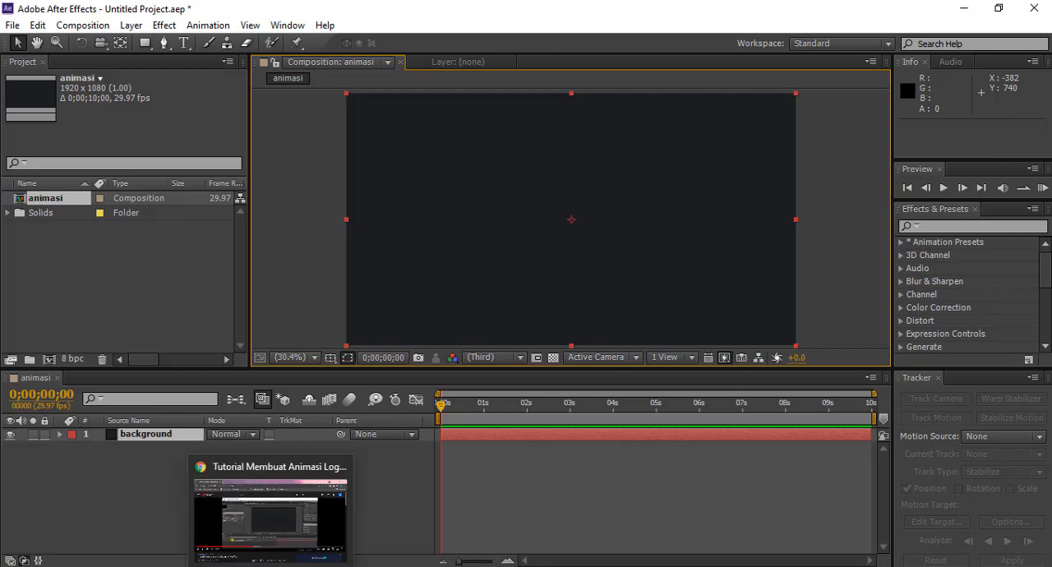
Step: Switch to File Explorer and import Logo SI-1, Rust Texture and Scarlet_Fire_Sting into the project
{"action": "mouse_move", "coordinate": [128, 566]}
{"action": "left_click", "coordinate": [163, 515]}
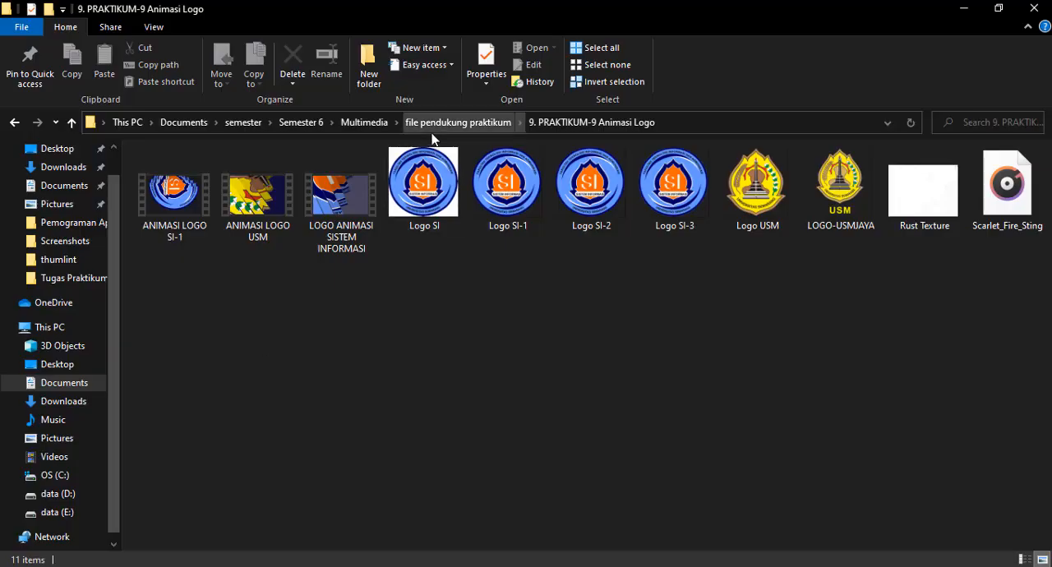
{"action": "left_click", "coordinate": [501, 157]}
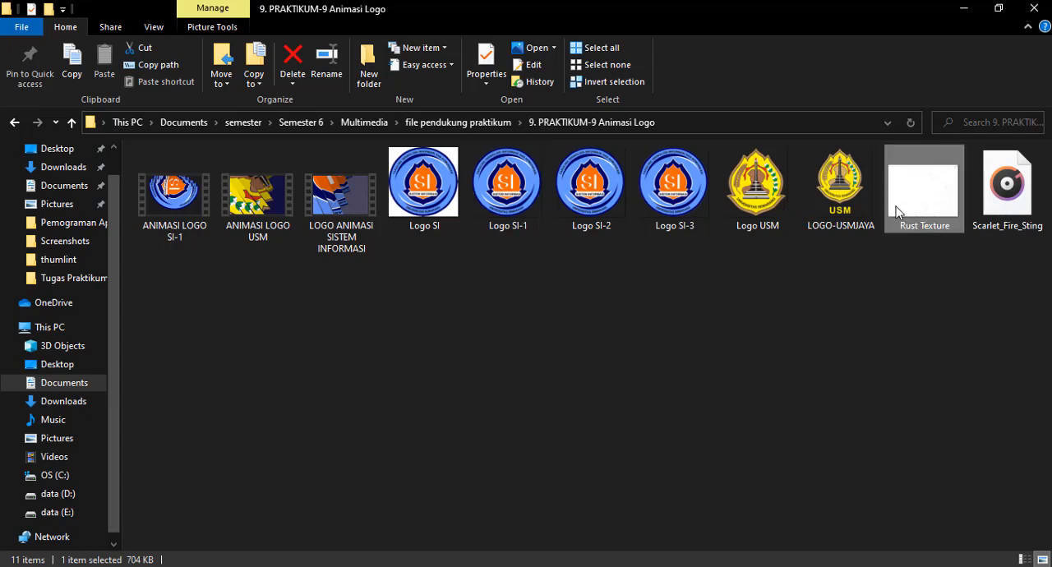
{"action": "left_click", "coordinate": [508, 189], "text": "ctrl"}
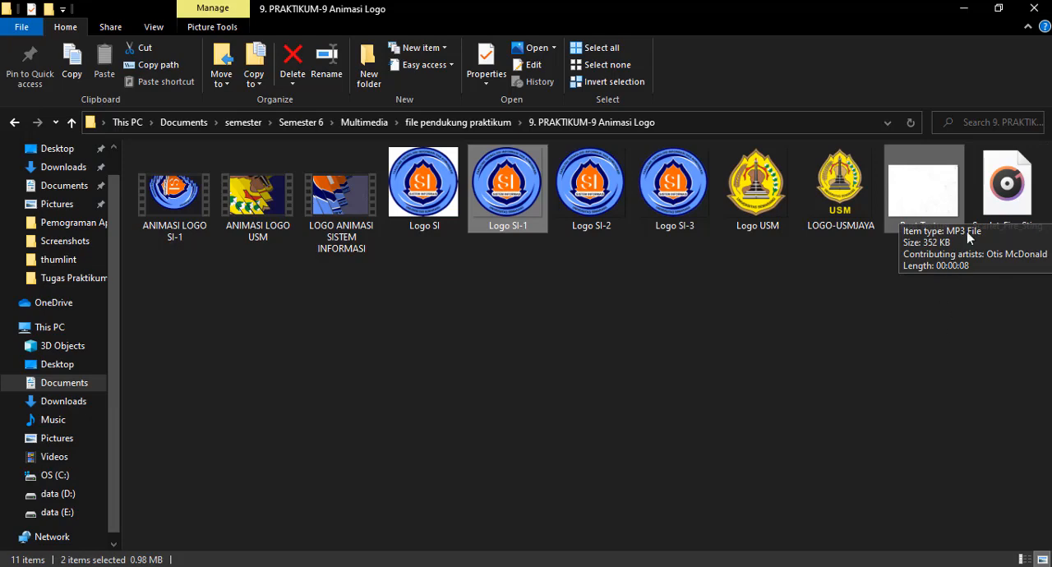
{"action": "left_click", "coordinate": [987, 204], "text": "ctrl"}
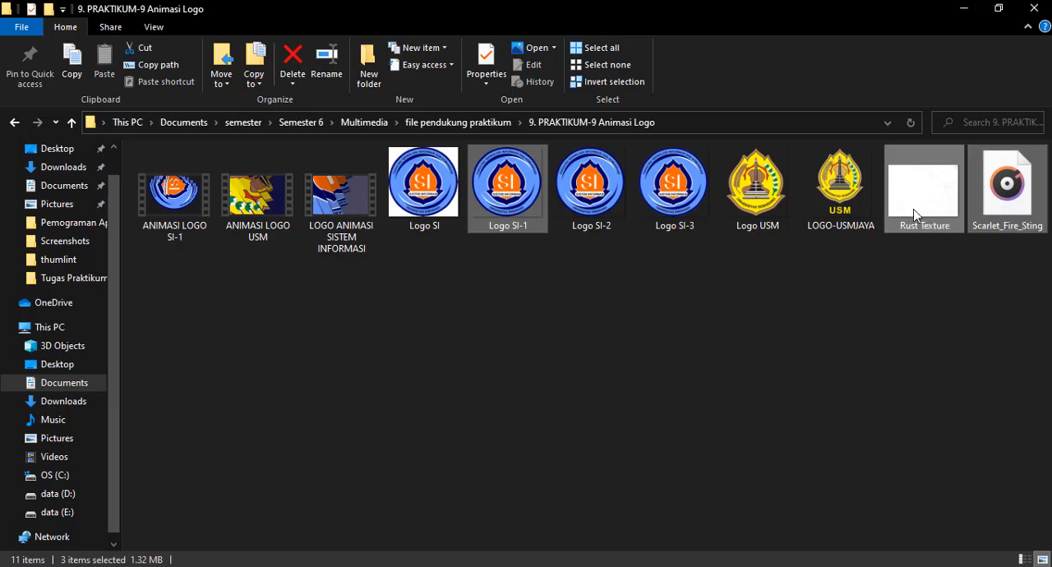
{"action": "left_click_drag", "start_coordinate": [932, 191], "coordinate": [141, 306]}
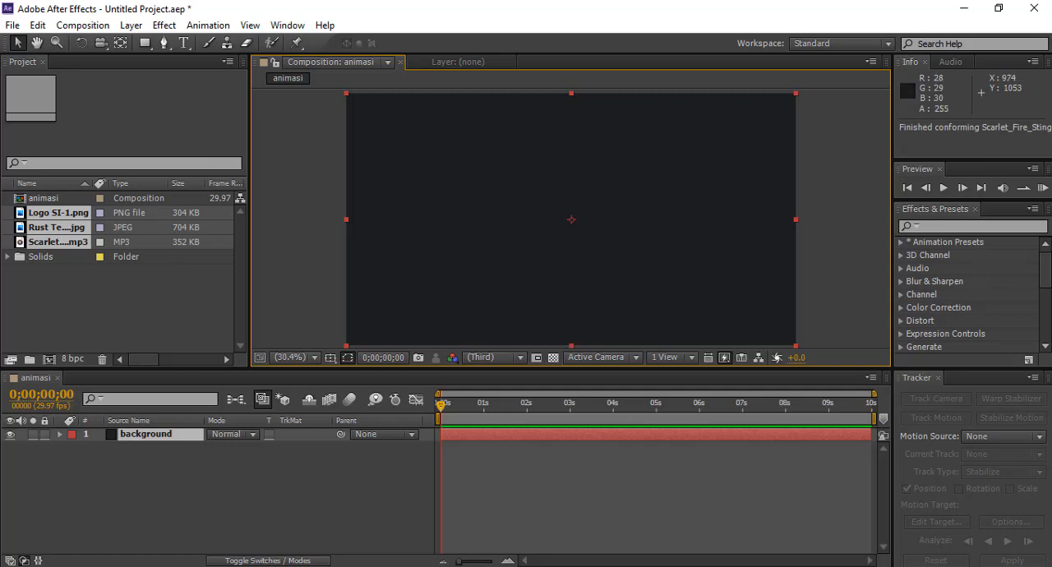
{"action": "left_click", "coordinate": [980, 514]}
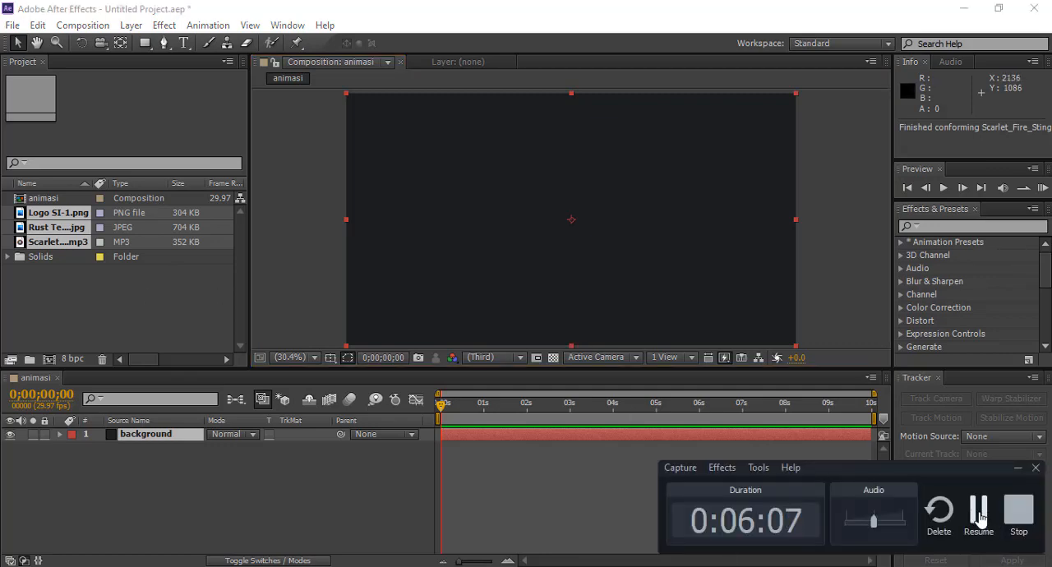
{"action": "left_click", "coordinate": [980, 514]}
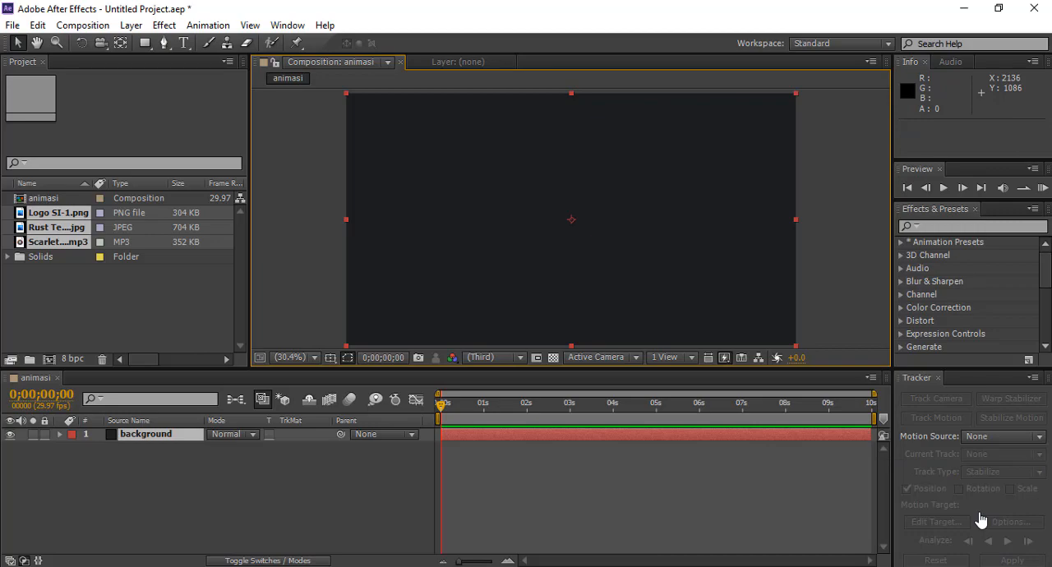
{"action": "mouse_move", "coordinate": [672, 560]}
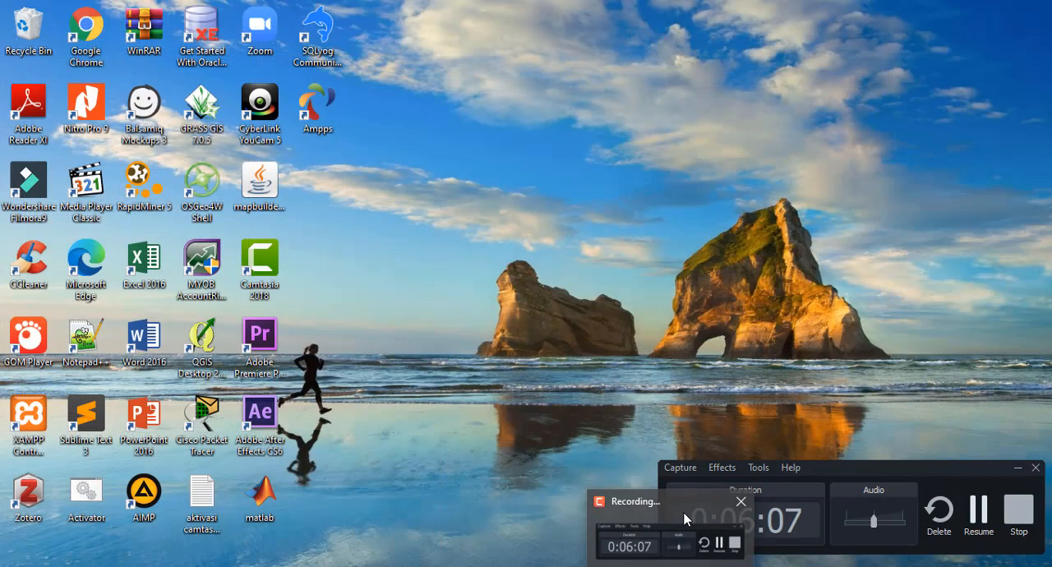
{"action": "left_click", "coordinate": [684, 513]}
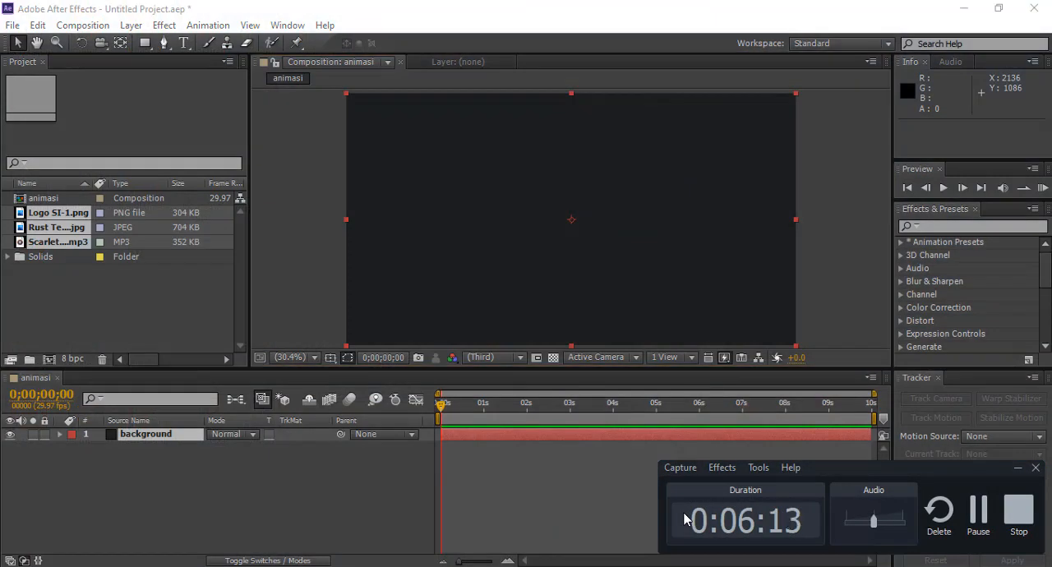
{"action": "left_click", "coordinate": [1018, 468]}
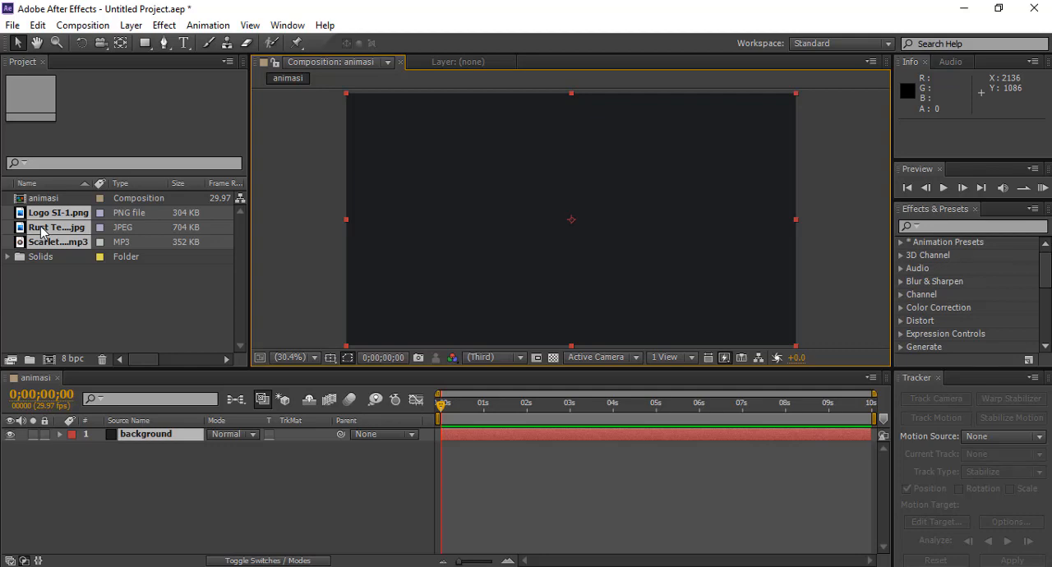
Step: Add Rust Texture.jpg to the animasi timeline as a layer above background
{"action": "left_click_drag", "start_coordinate": [41, 232], "coordinate": [63, 279]}
{"action": "left_click", "coordinate": [58, 279]}
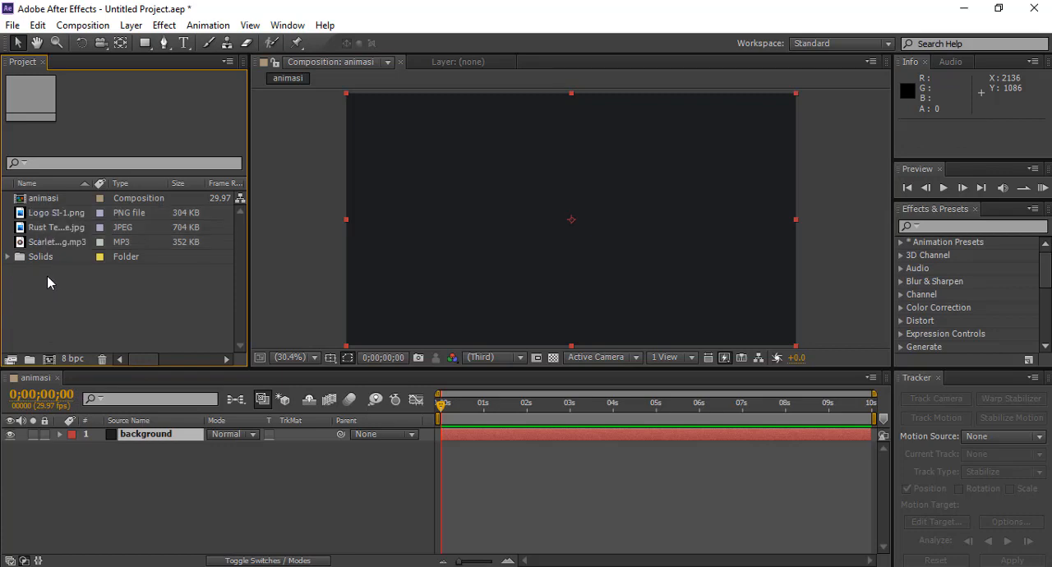
{"action": "left_click", "coordinate": [38, 227]}
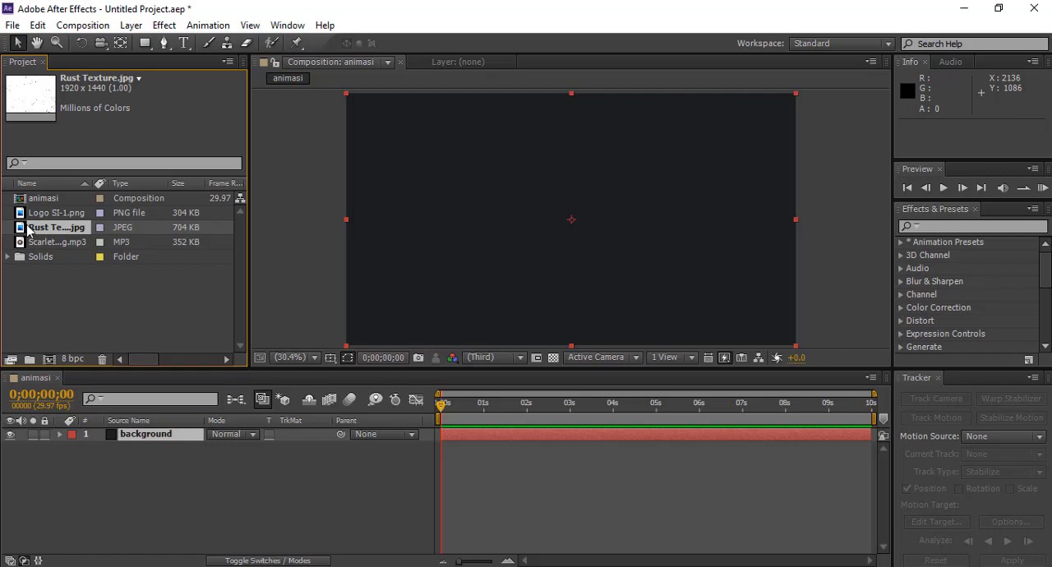
{"action": "left_click", "coordinate": [27, 225]}
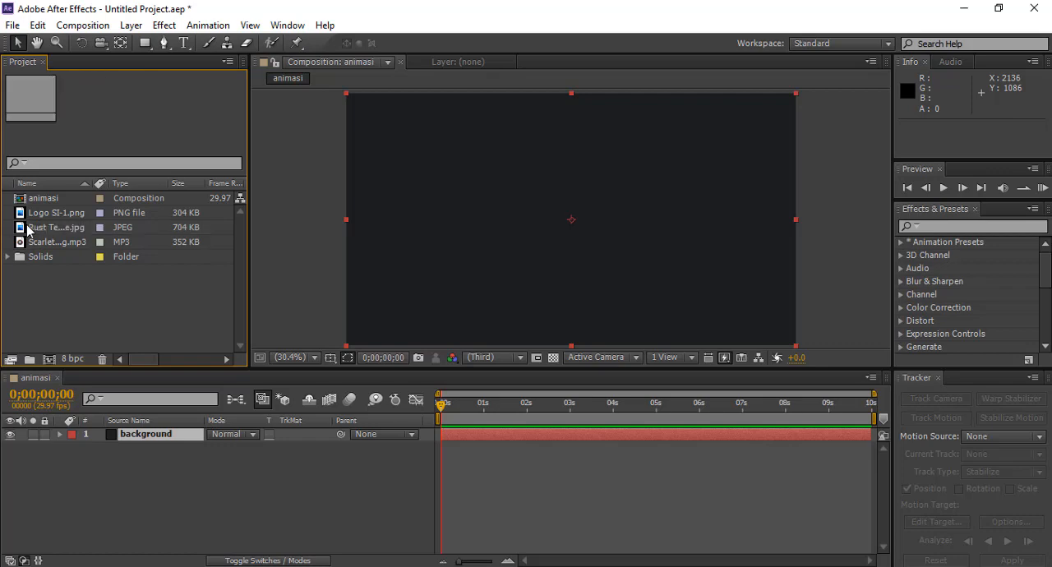
{"action": "left_click", "coordinate": [31, 231]}
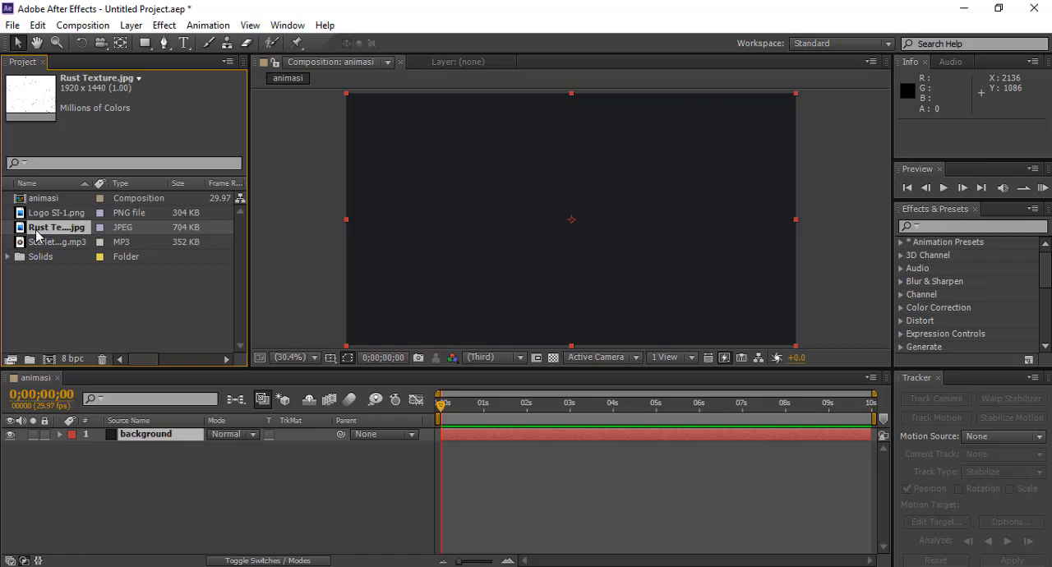
{"action": "left_click_drag", "start_coordinate": [35, 236], "coordinate": [116, 436]}
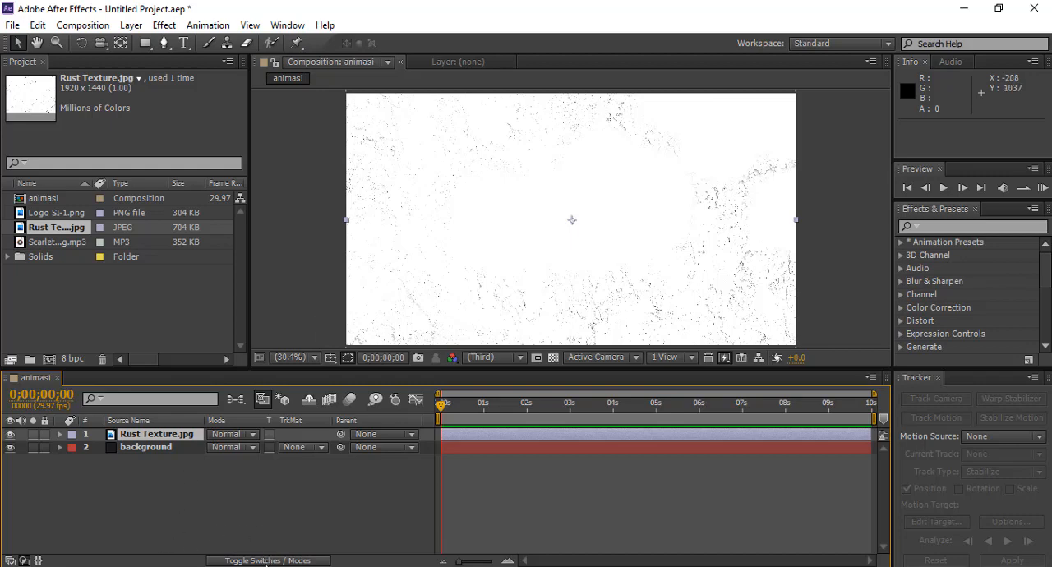
{"action": "left_click", "coordinate": [263, 562]}
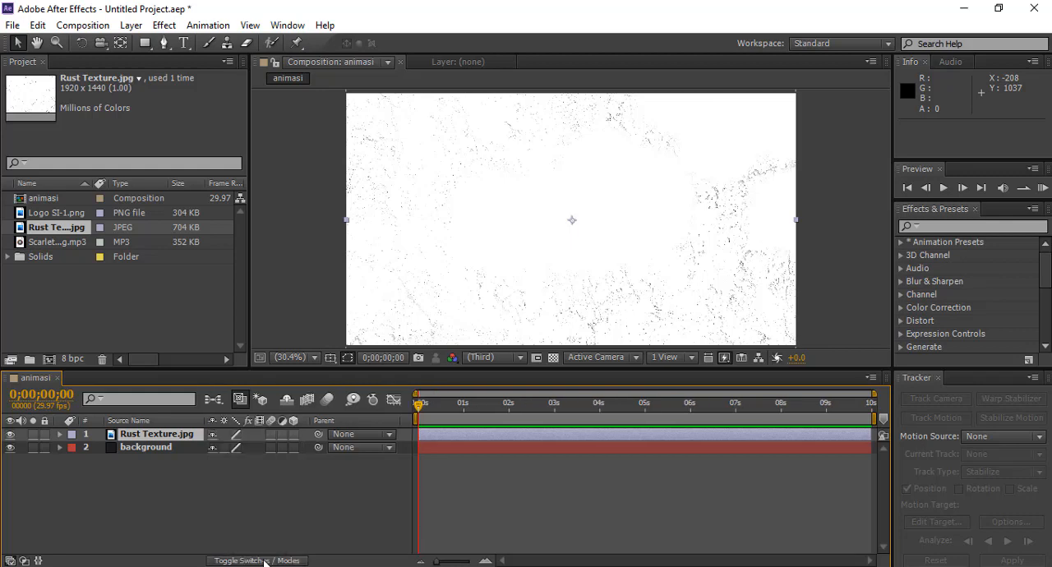
{"action": "left_click", "coordinate": [264, 563]}
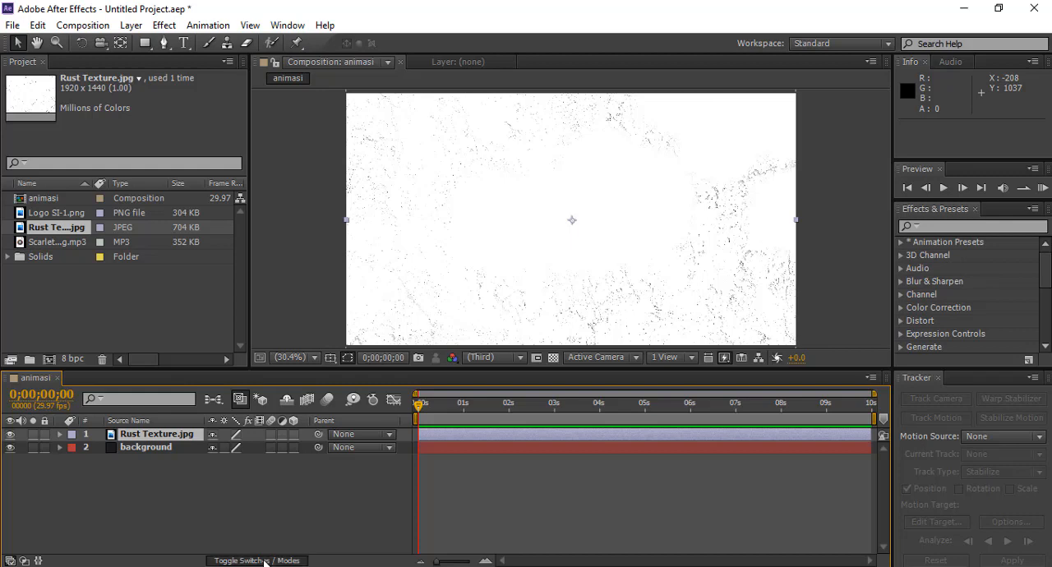
{"action": "left_click", "coordinate": [264, 562]}
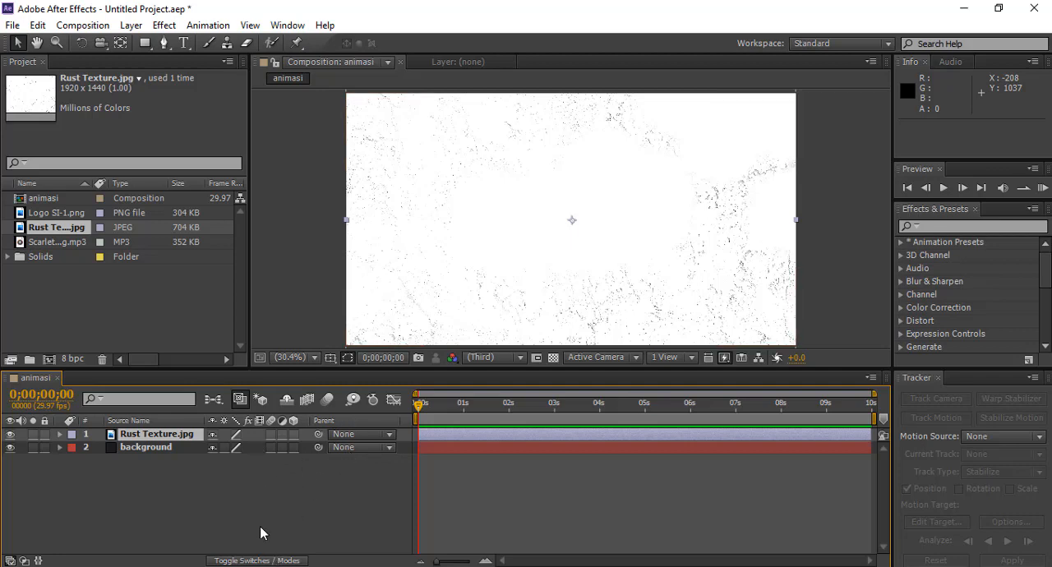
{"action": "left_click", "coordinate": [261, 561]}
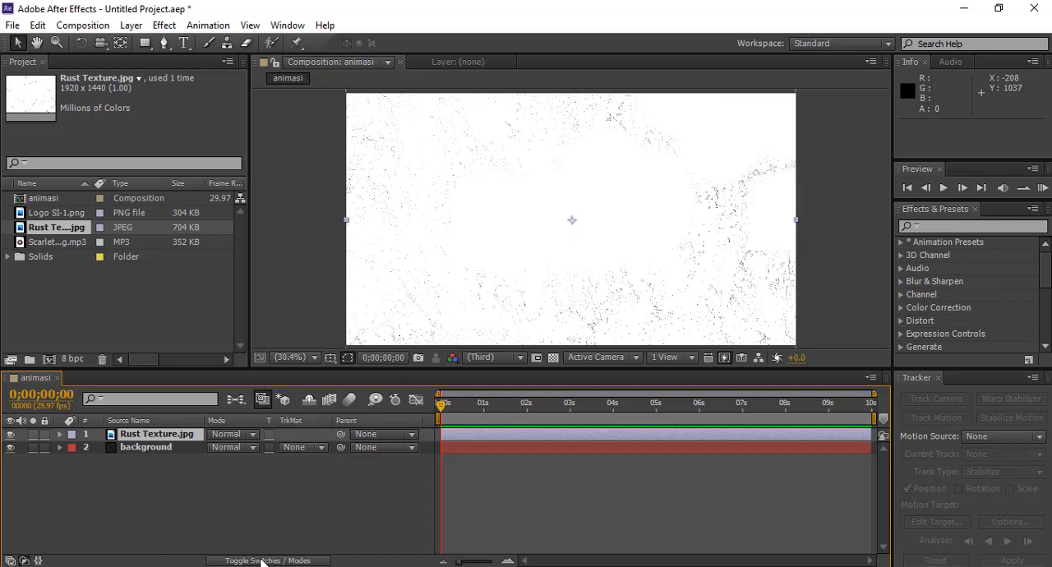
{"action": "left_click", "coordinate": [262, 562]}
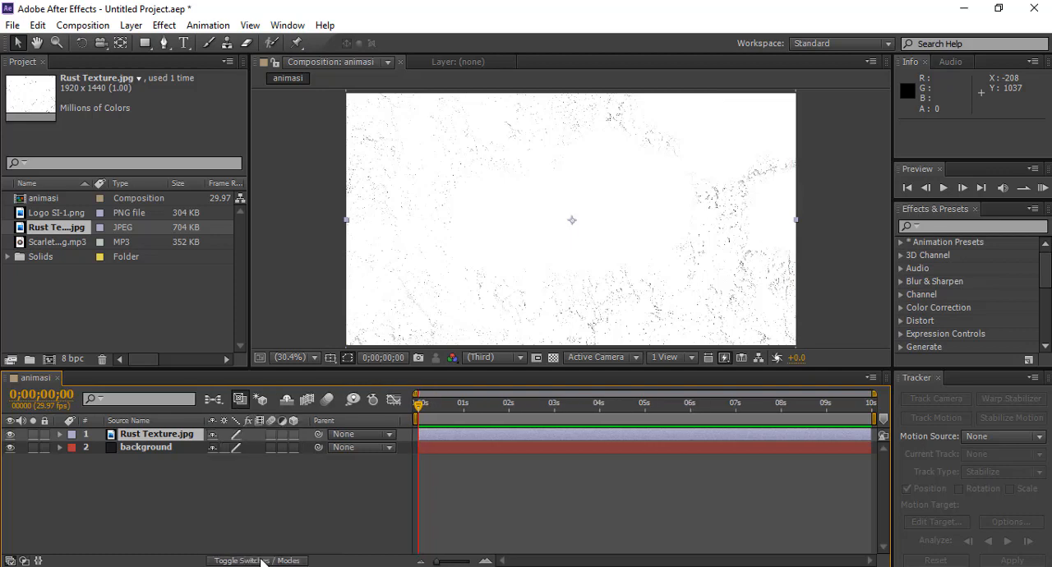
{"action": "left_click", "coordinate": [390, 435]}
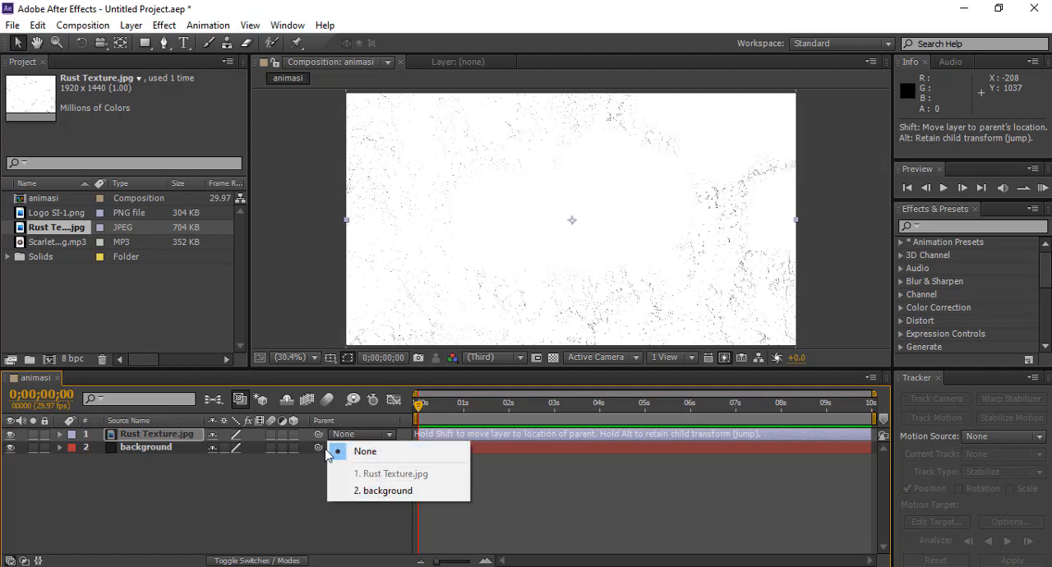
{"action": "left_click", "coordinate": [383, 434]}
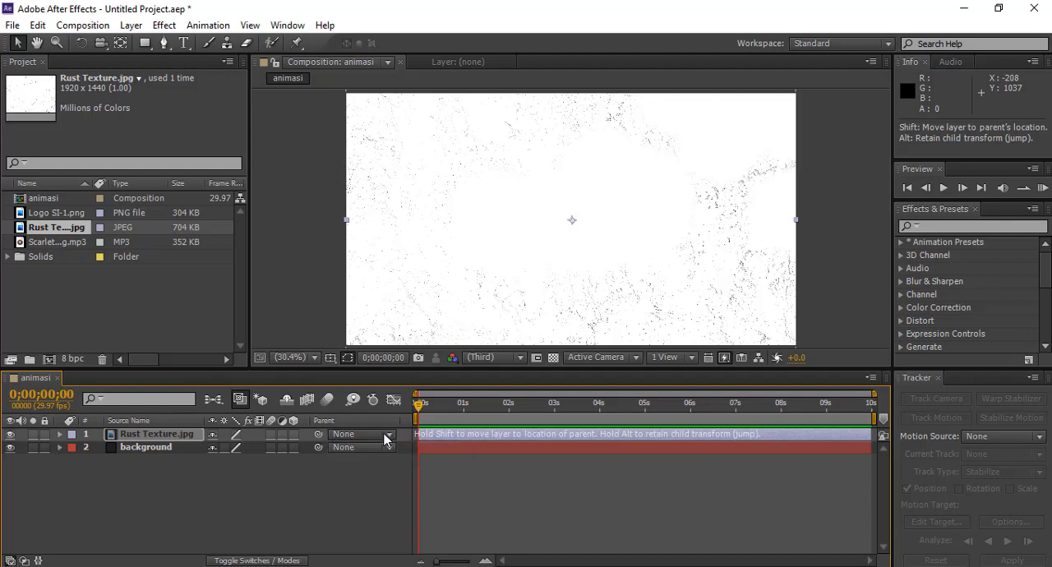
{"action": "left_click", "coordinate": [384, 436]}
{"action": "left_click", "coordinate": [286, 494]}
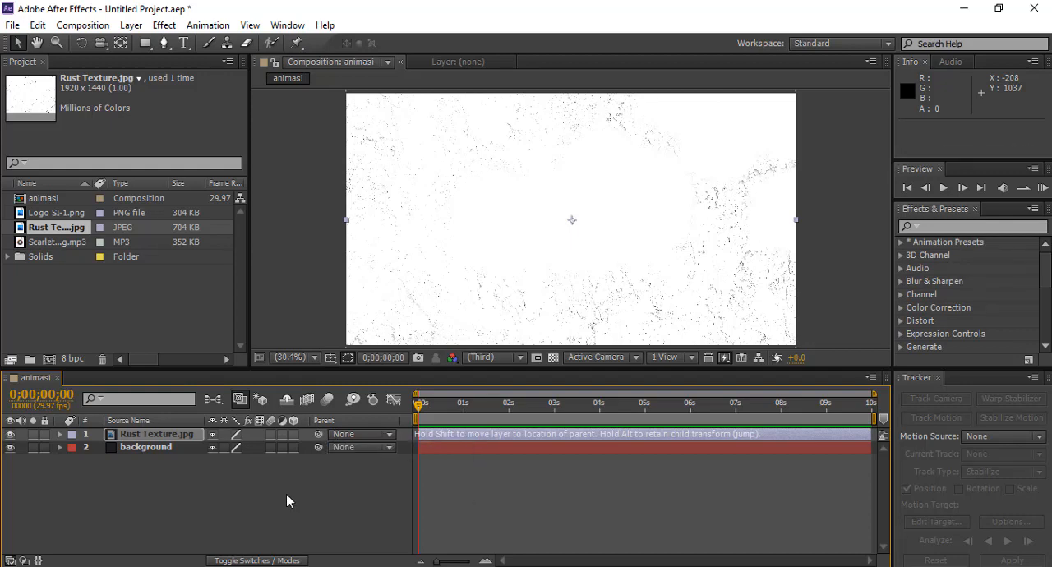
{"action": "left_click", "coordinate": [249, 562]}
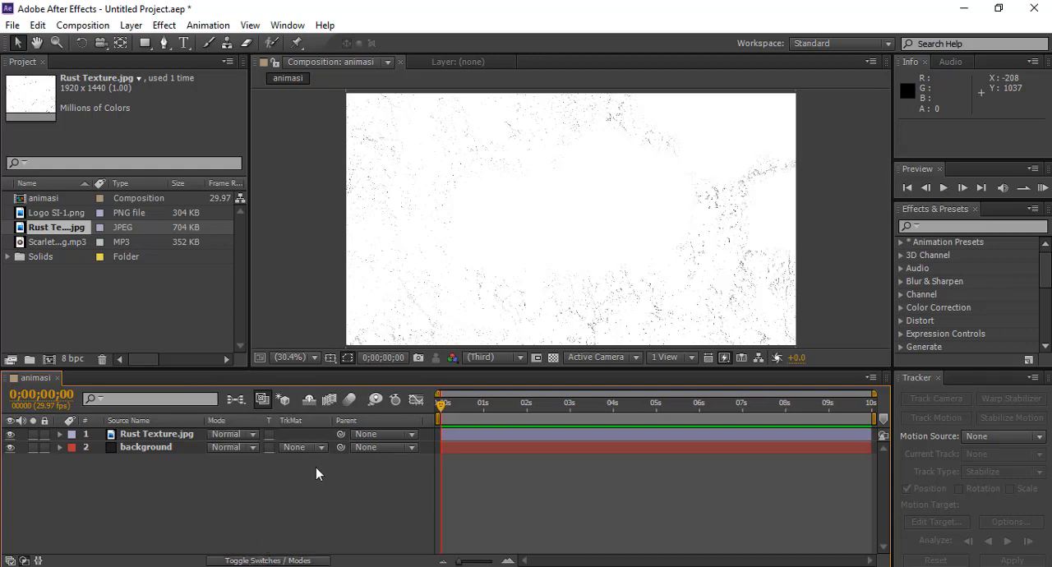
{"action": "left_click", "coordinate": [168, 433]}
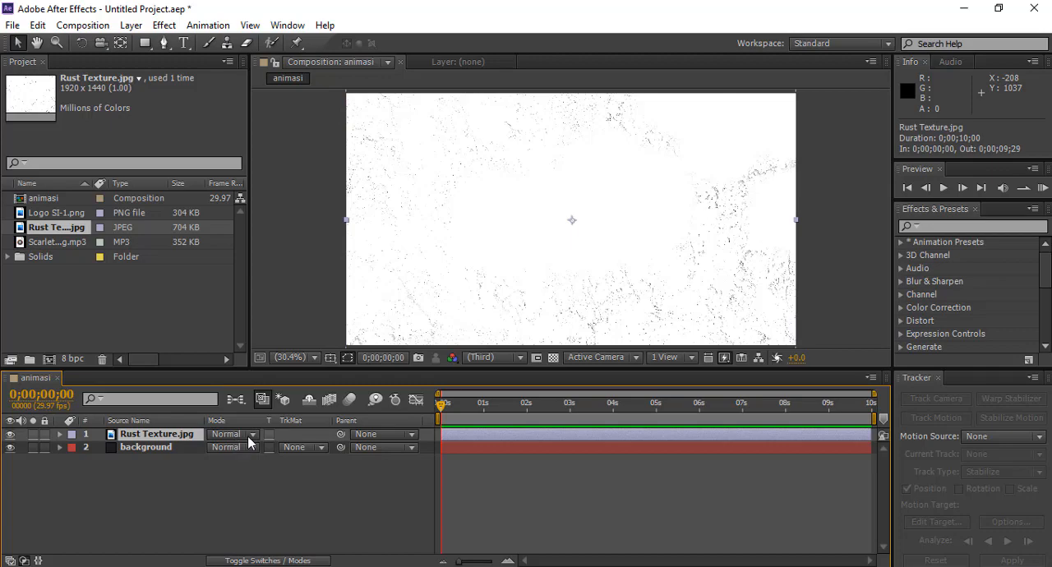
{"action": "left_click", "coordinate": [252, 446]}
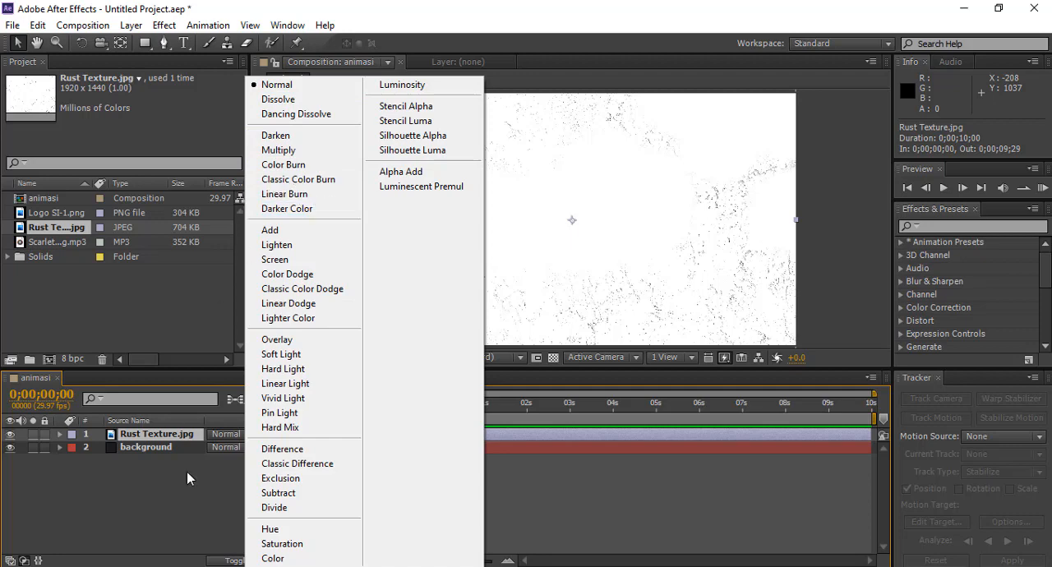
{"action": "left_click", "coordinate": [170, 538]}
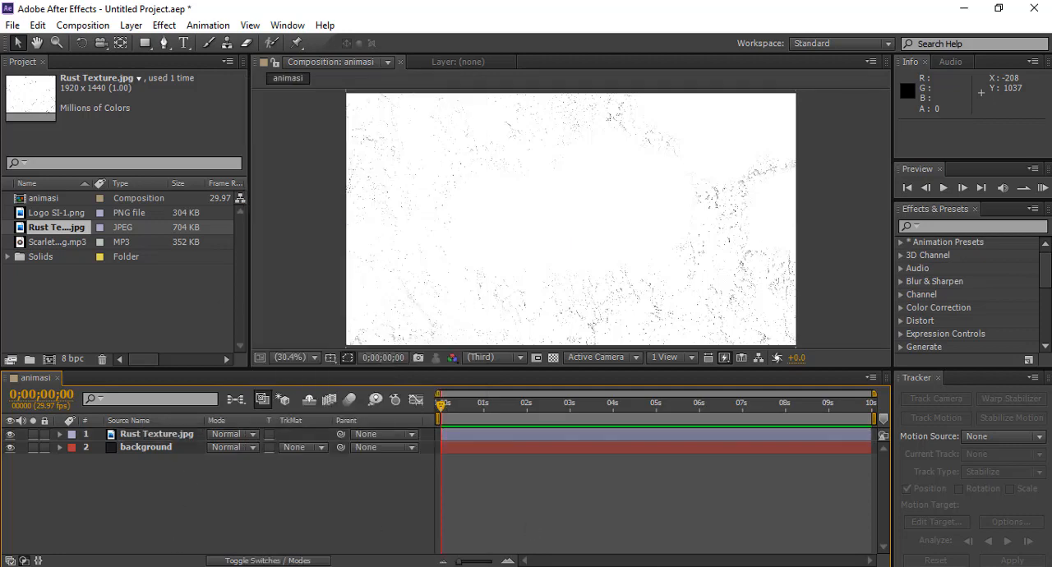
{"action": "left_click", "coordinate": [526, 566]}
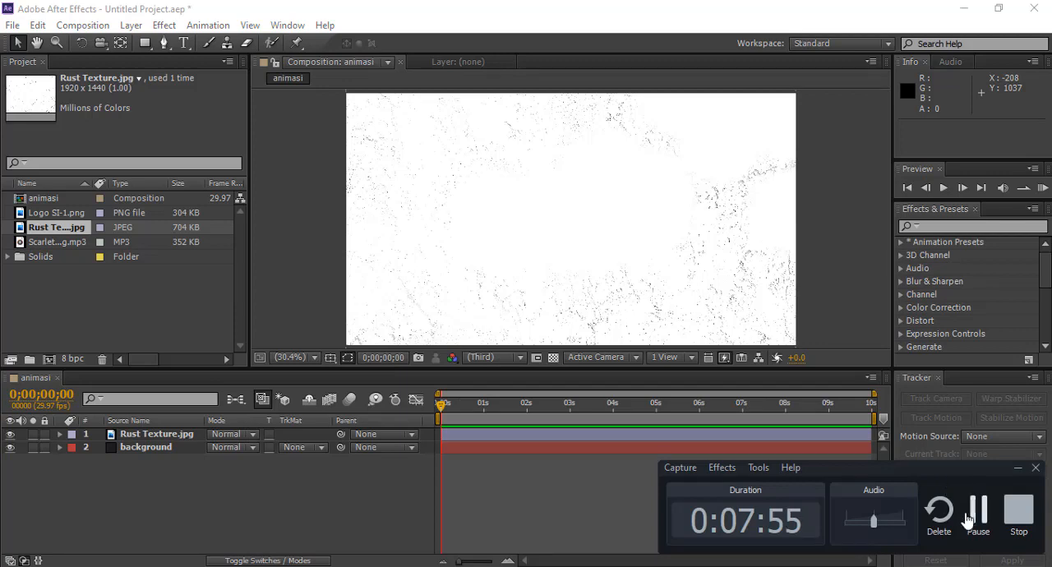
{"action": "left_click", "coordinate": [976, 517]}
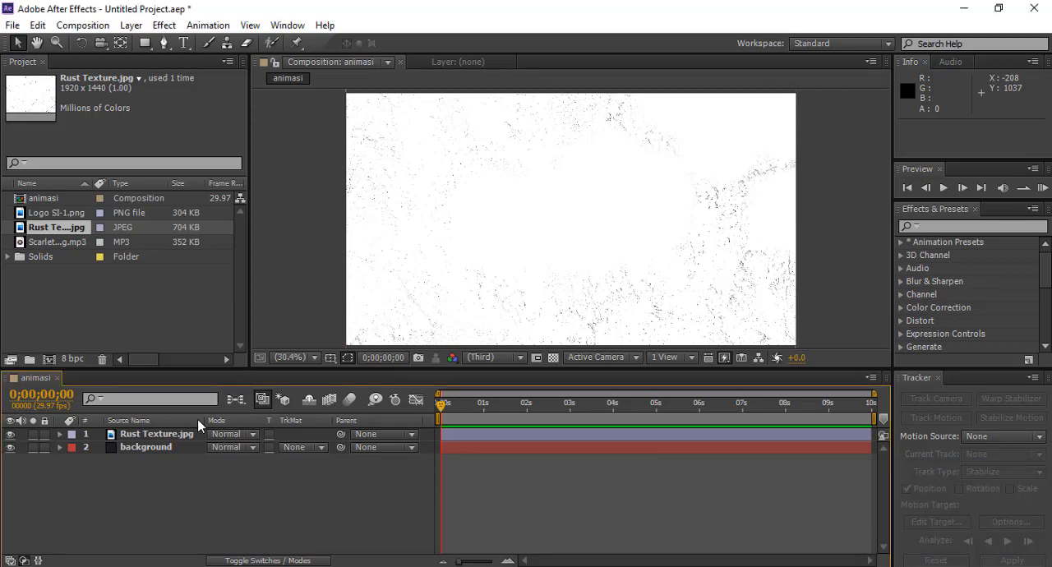
Step: Show the Switches column in the timeline's layer columns
{"action": "right_click", "coordinate": [221, 423]}
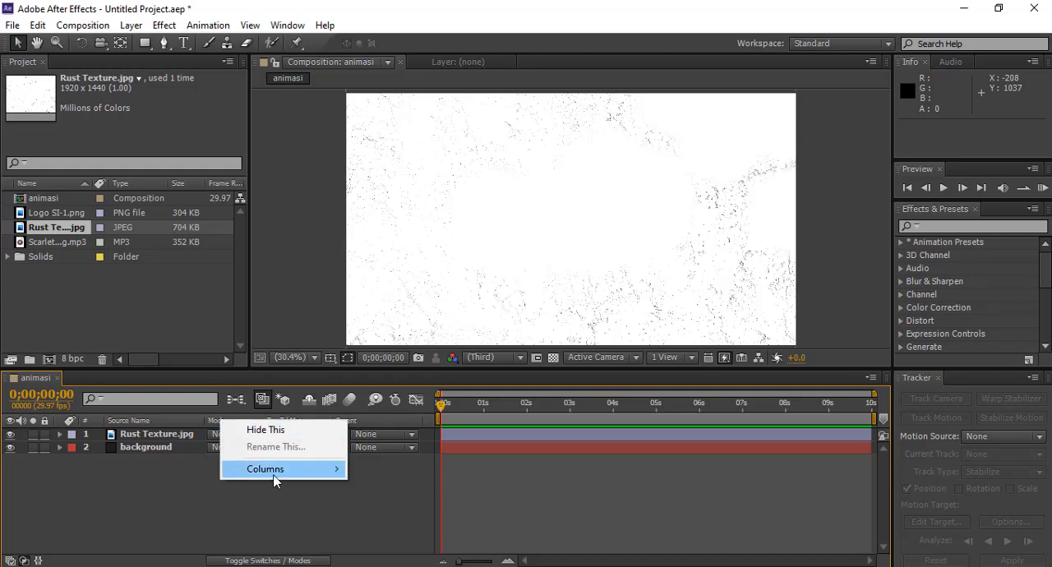
{"action": "mouse_move", "coordinate": [273, 480]}
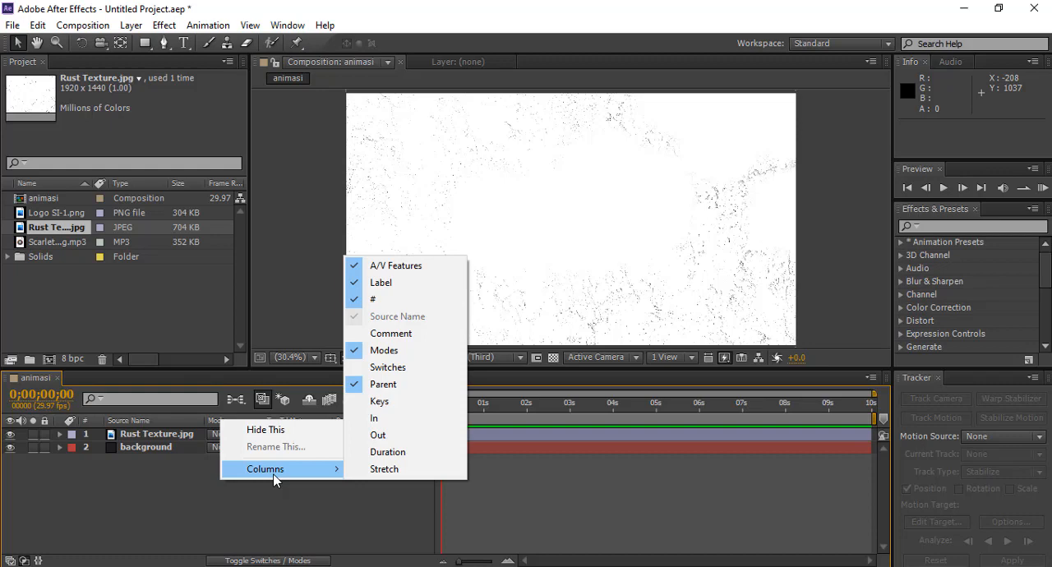
{"action": "left_click", "coordinate": [383, 368]}
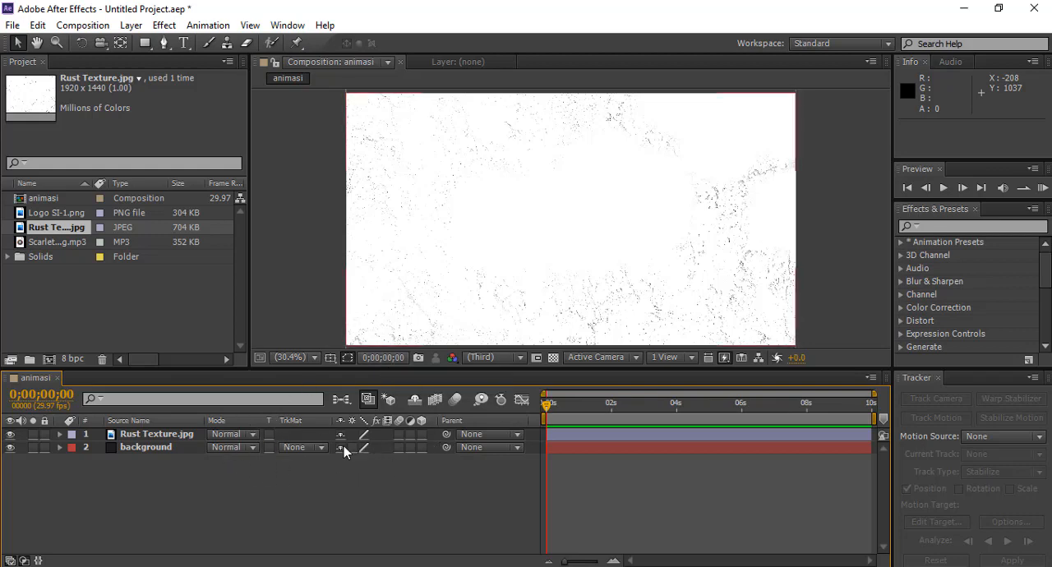
Step: Set the Rust Texture.jpg layer's blending mode to Divide
{"action": "left_click", "coordinate": [140, 436]}
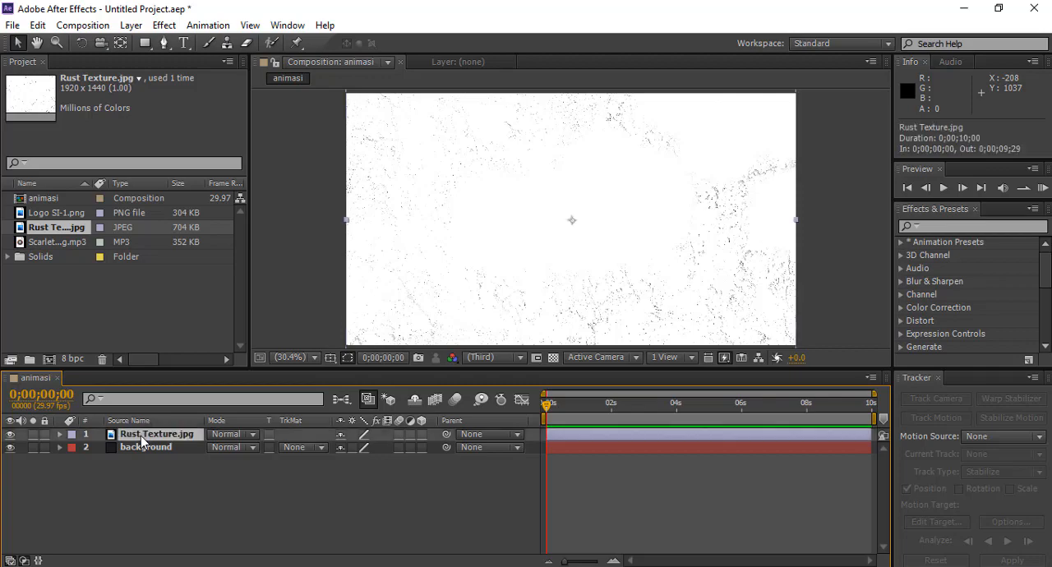
{"action": "left_click", "coordinate": [251, 438]}
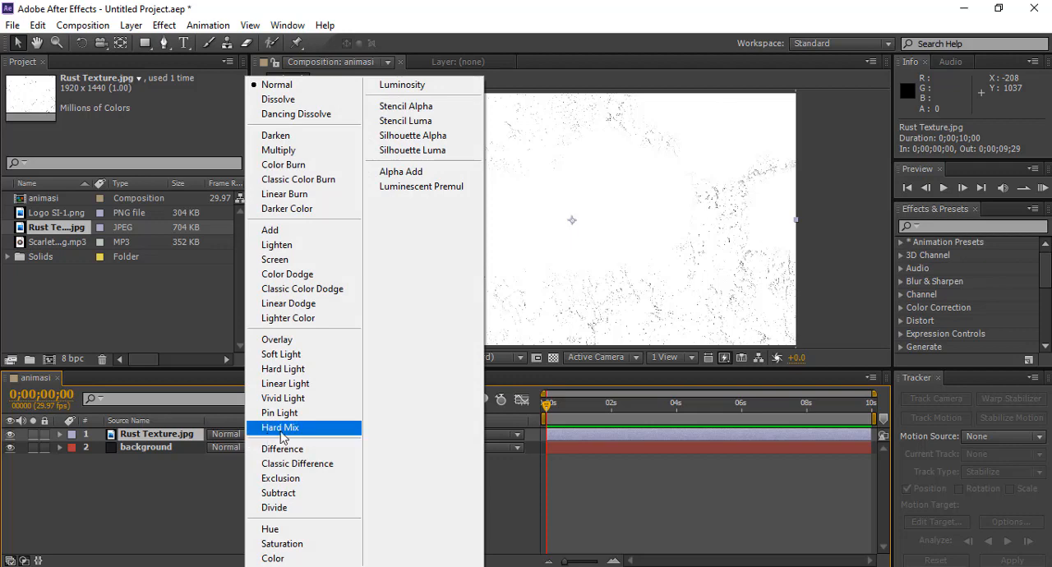
{"action": "left_click", "coordinate": [283, 509]}
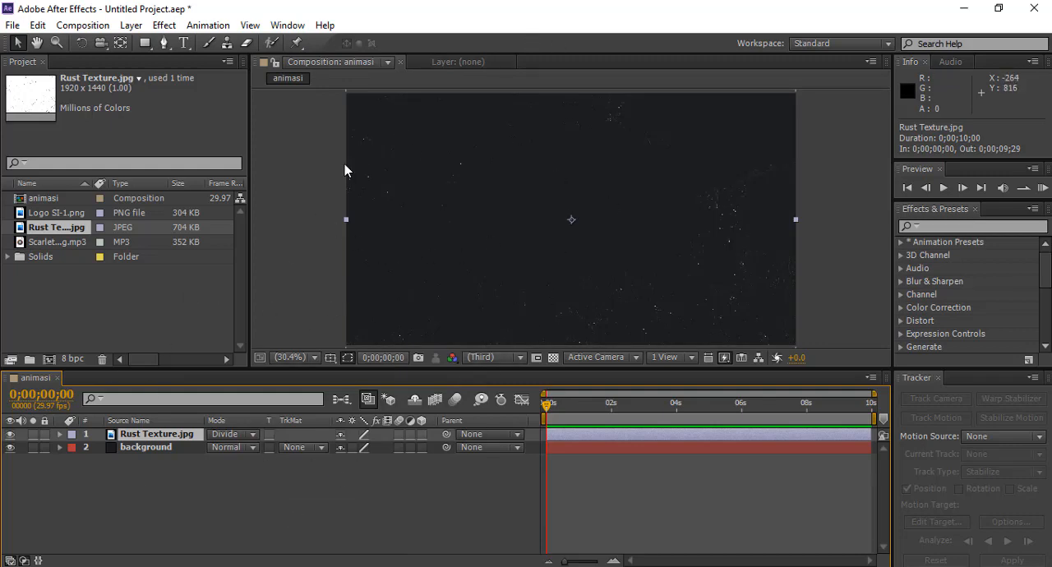
{"action": "left_click_drag", "start_coordinate": [345, 165], "coordinate": [511, 213]}
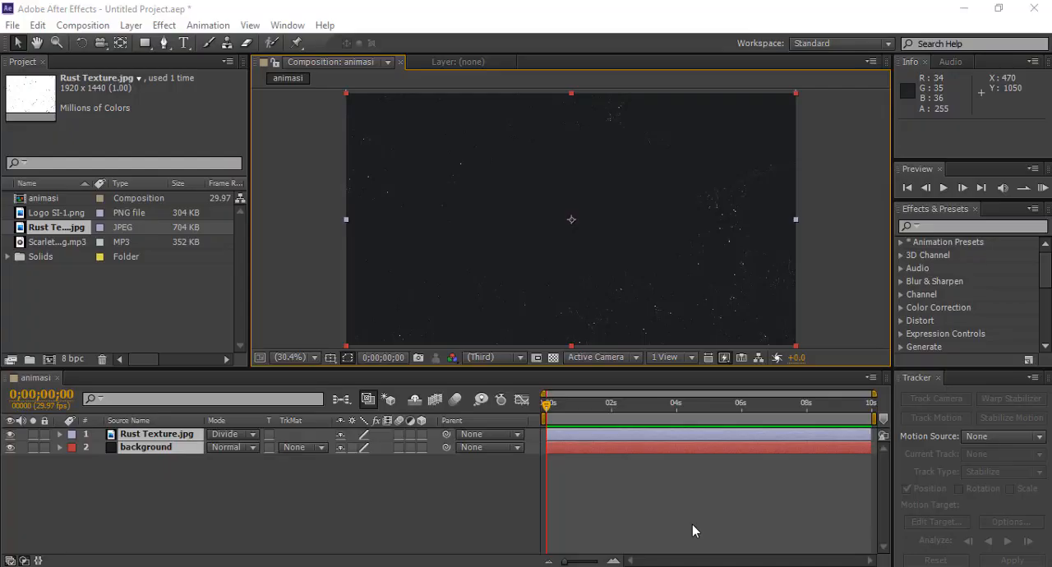
{"action": "left_click", "coordinate": [980, 512]}
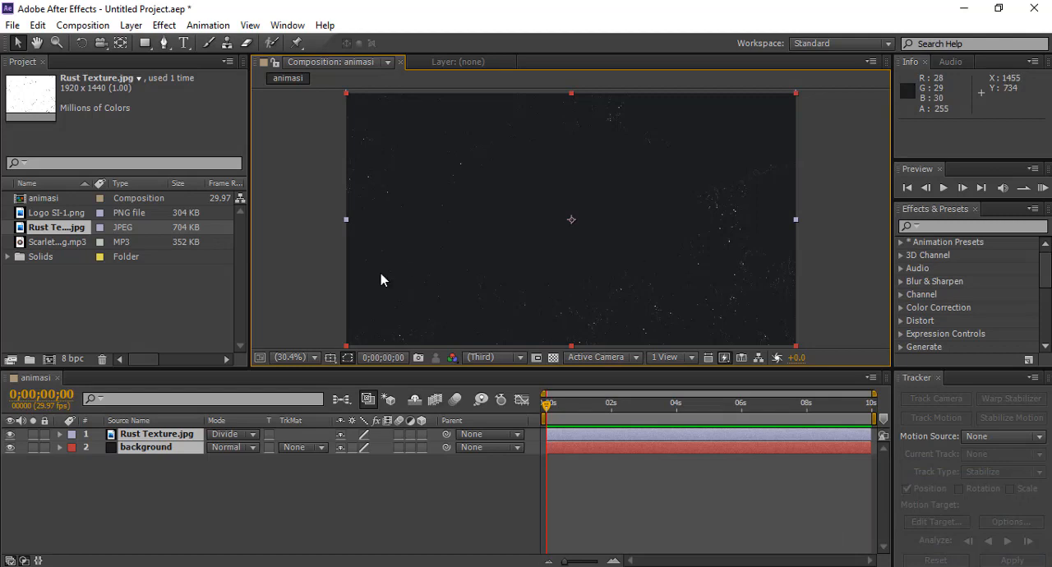
Step: Add Logo SI-1.png to the animasi timeline as the top layer
{"action": "left_click", "coordinate": [58, 214]}
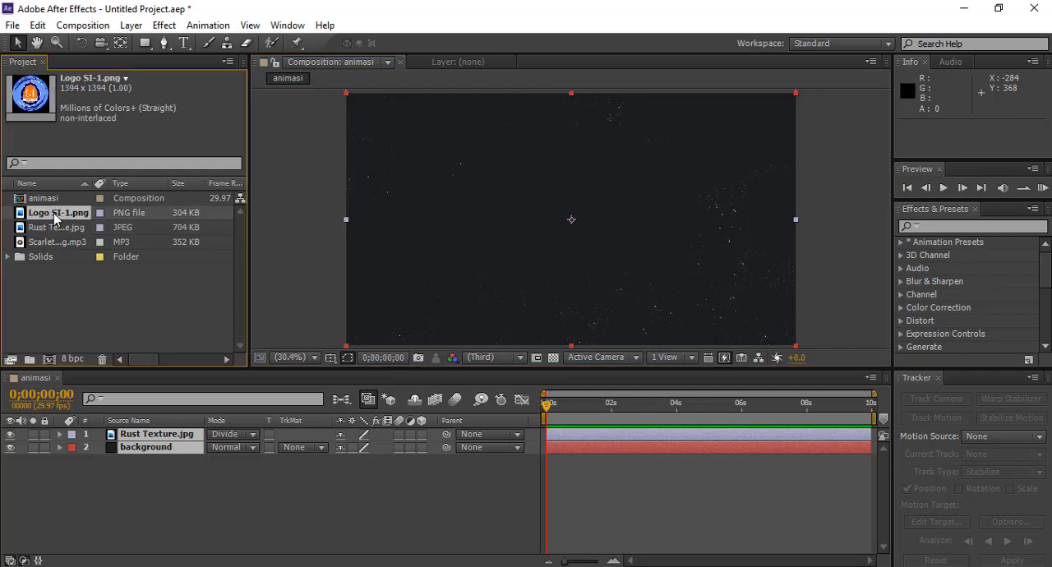
{"action": "left_click_drag", "start_coordinate": [54, 213], "coordinate": [149, 437]}
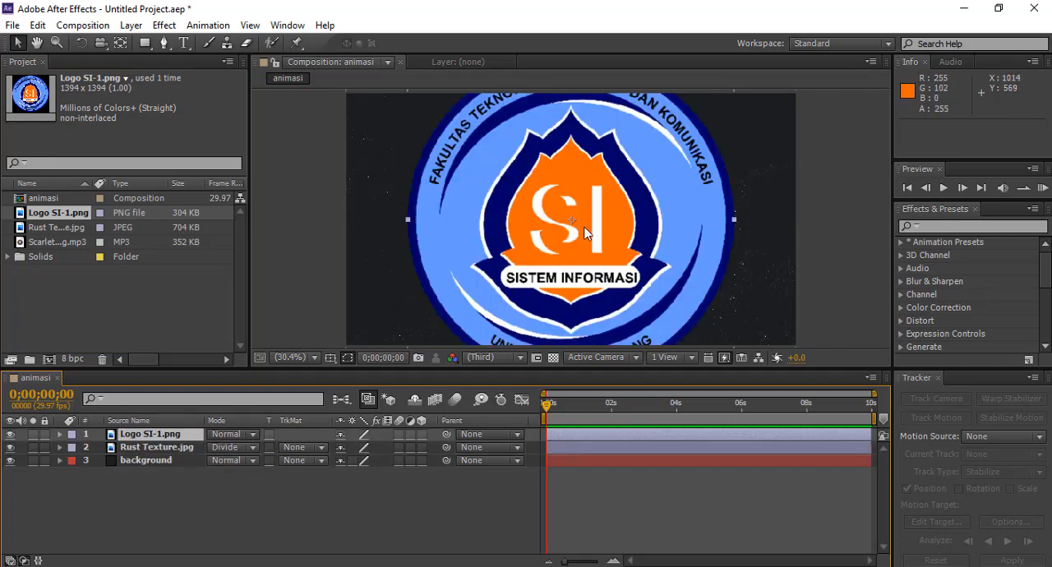
Step: Scale the logo layer down to about 31% and move it up toward the upper centre of the frame
{"action": "left_click", "coordinate": [460, 208]}
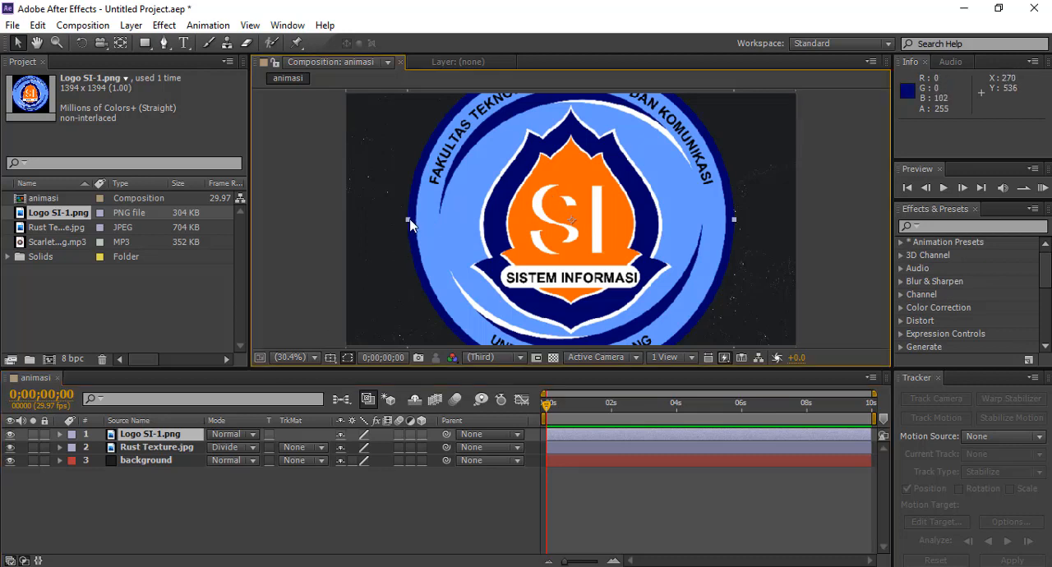
{"action": "left_click", "coordinate": [410, 220], "text": "shift"}
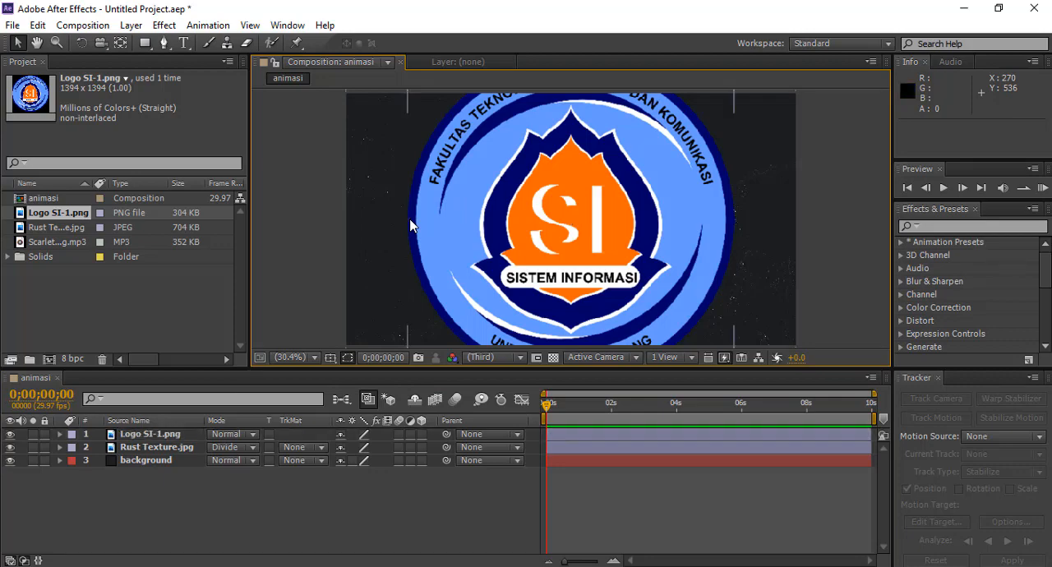
{"action": "left_click_drag", "start_coordinate": [410, 221], "coordinate": [524, 264]}
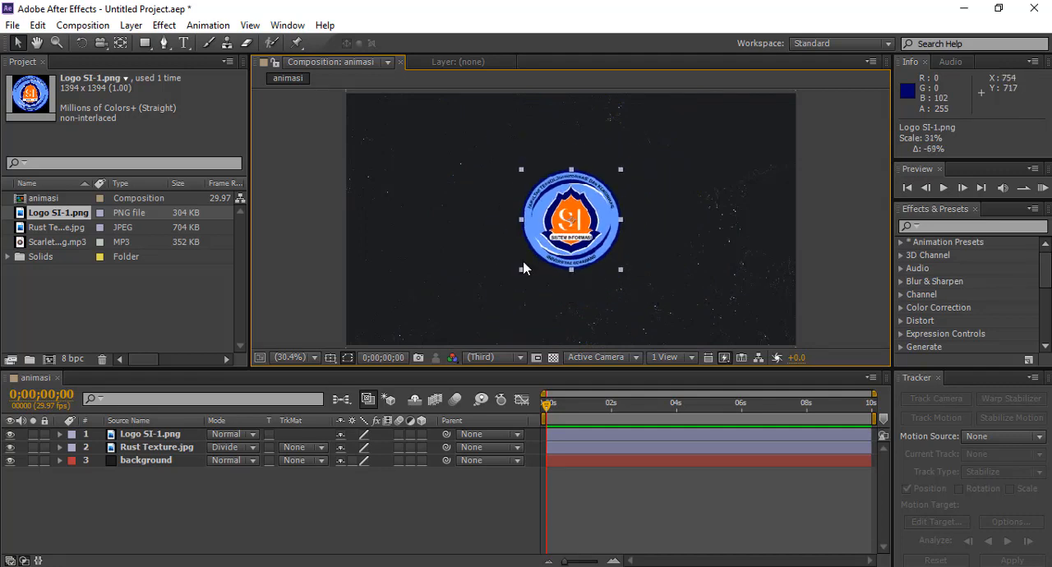
{"action": "left_click", "coordinate": [544, 234]}
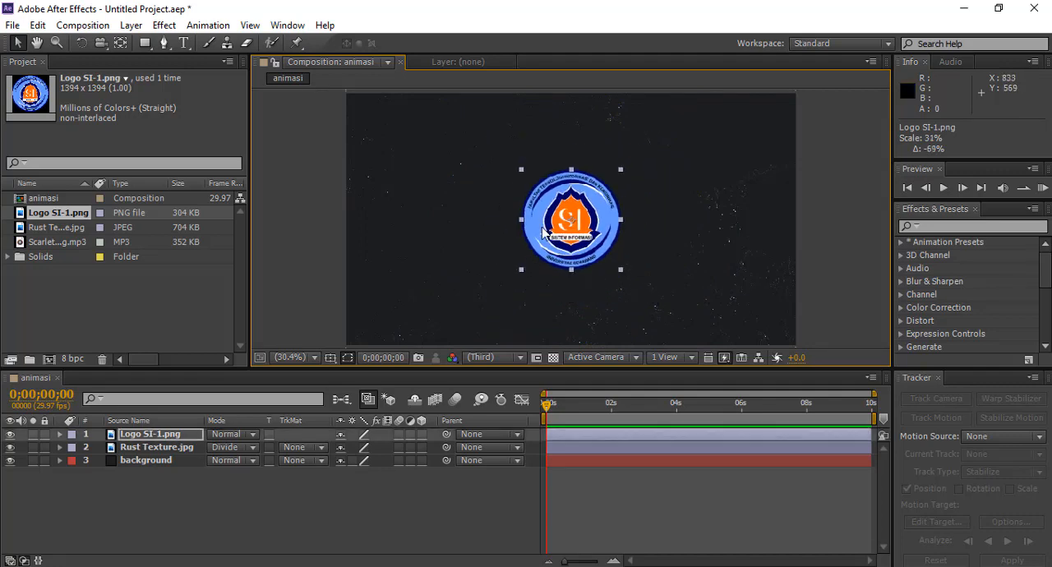
{"action": "left_click_drag", "start_coordinate": [544, 234], "coordinate": [532, 182]}
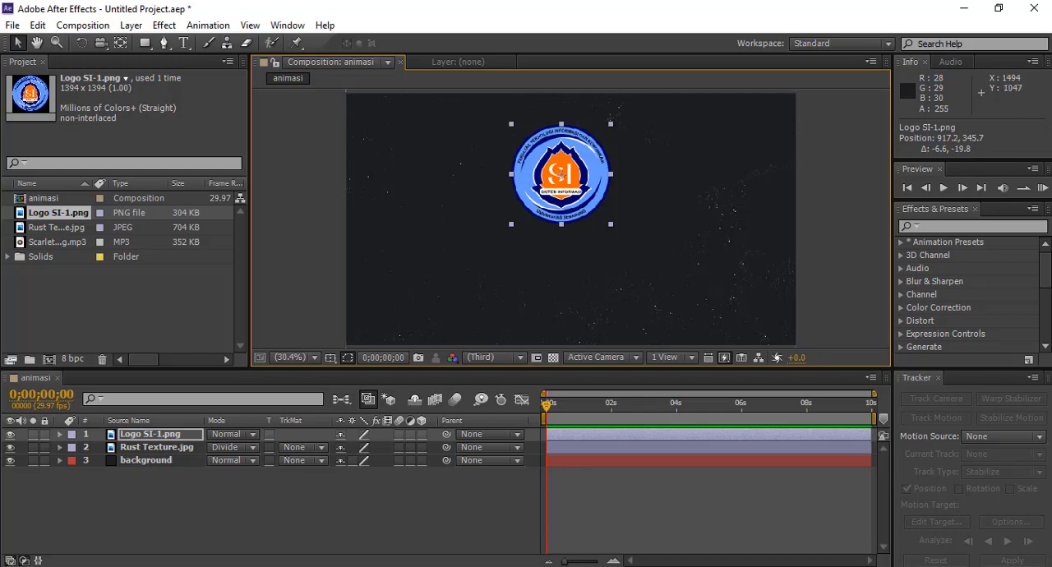
{"action": "mouse_move", "coordinate": [672, 566]}
{"action": "left_click", "coordinate": [703, 512]}
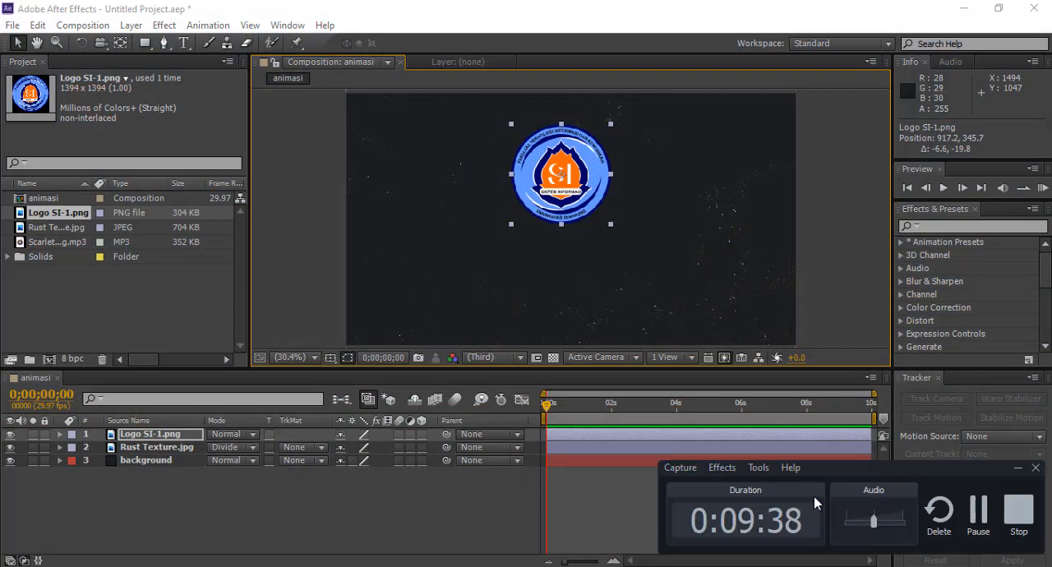
{"action": "left_click", "coordinate": [978, 513]}
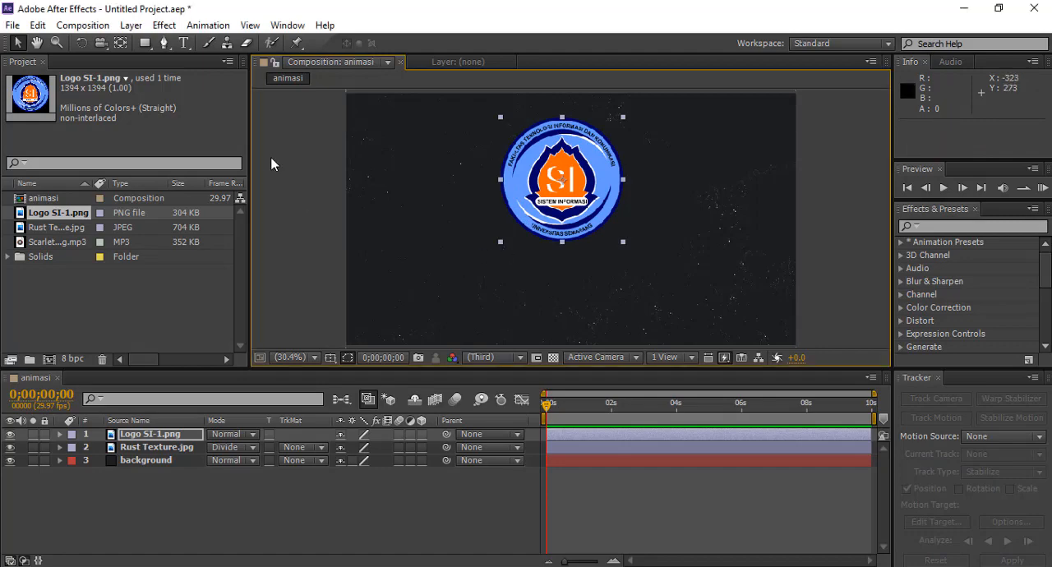
Step: Pre-compose the logo layer into a new composition named logo
{"action": "left_click", "coordinate": [138, 27]}
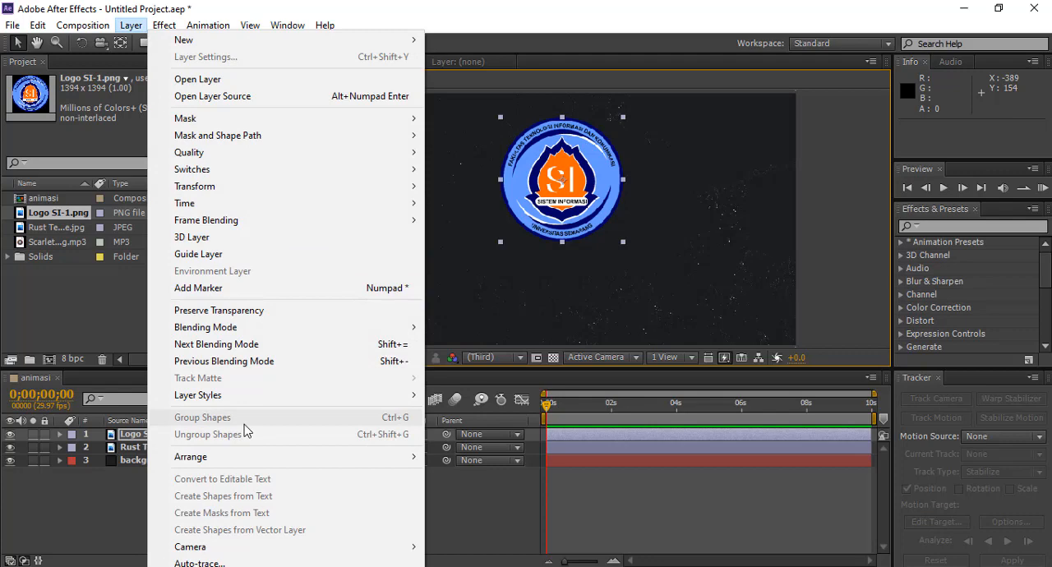
{"action": "left_click", "coordinate": [216, 566]}
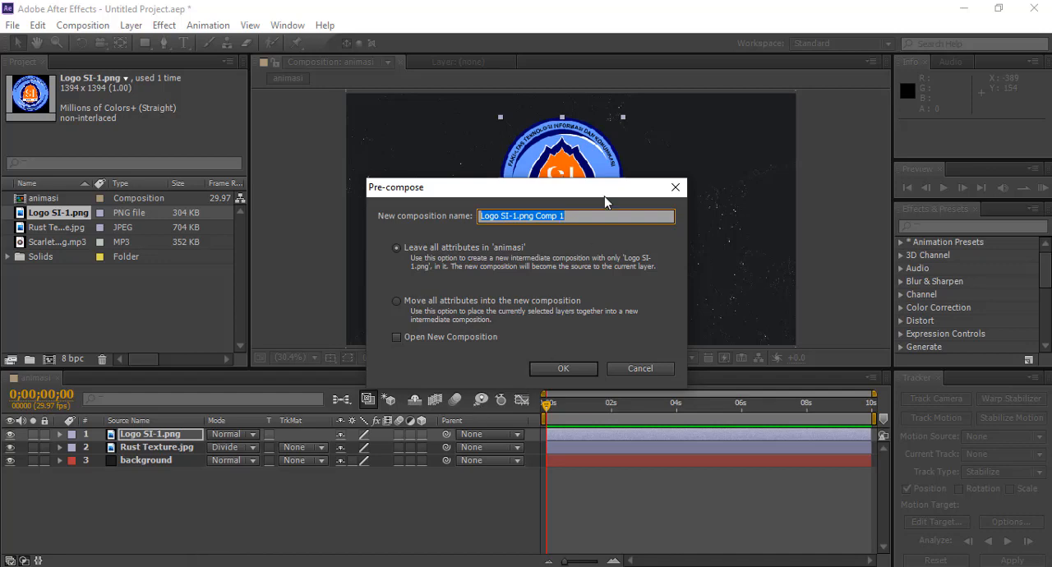
{"action": "type", "text": "l"}
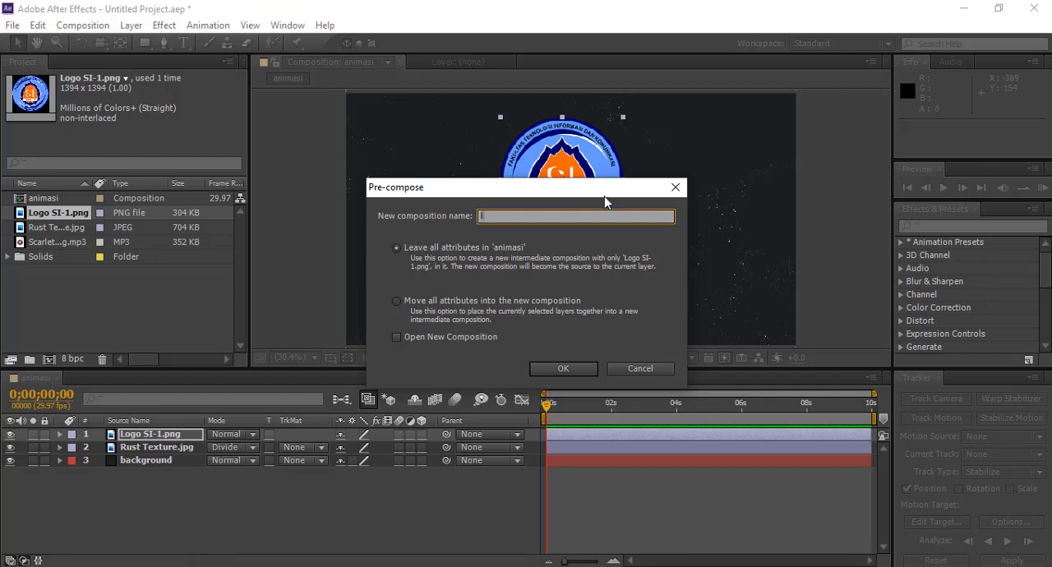
{"action": "type", "text": "ogo"}
{"action": "left_click", "coordinate": [576, 373]}
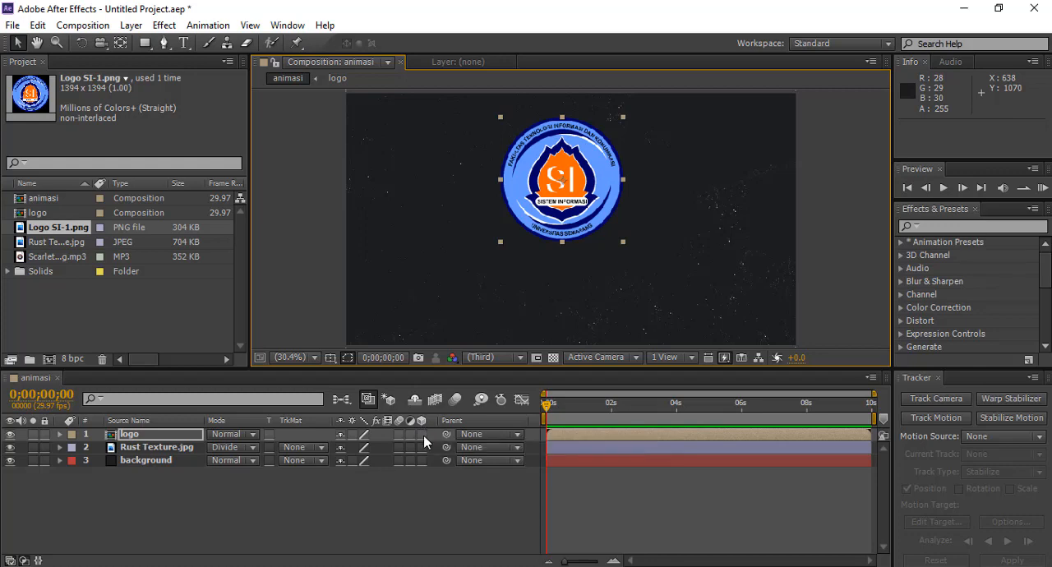
Step: Make the logo layer 3D and apply the Card Wipe transition effect to it
{"action": "left_click", "coordinate": [422, 434]}
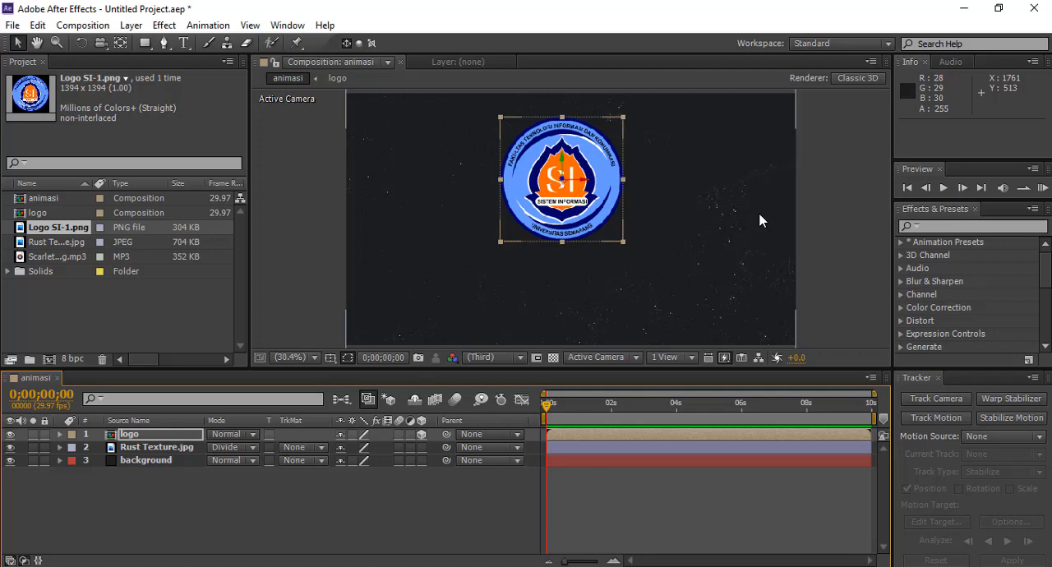
{"action": "left_click", "coordinate": [950, 225]}
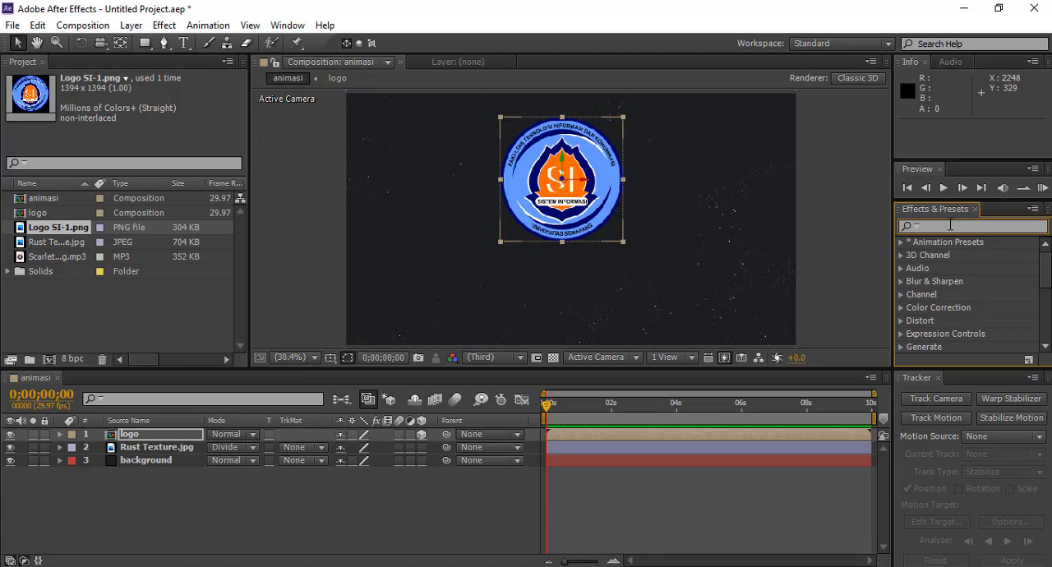
{"action": "type", "text": "card"}
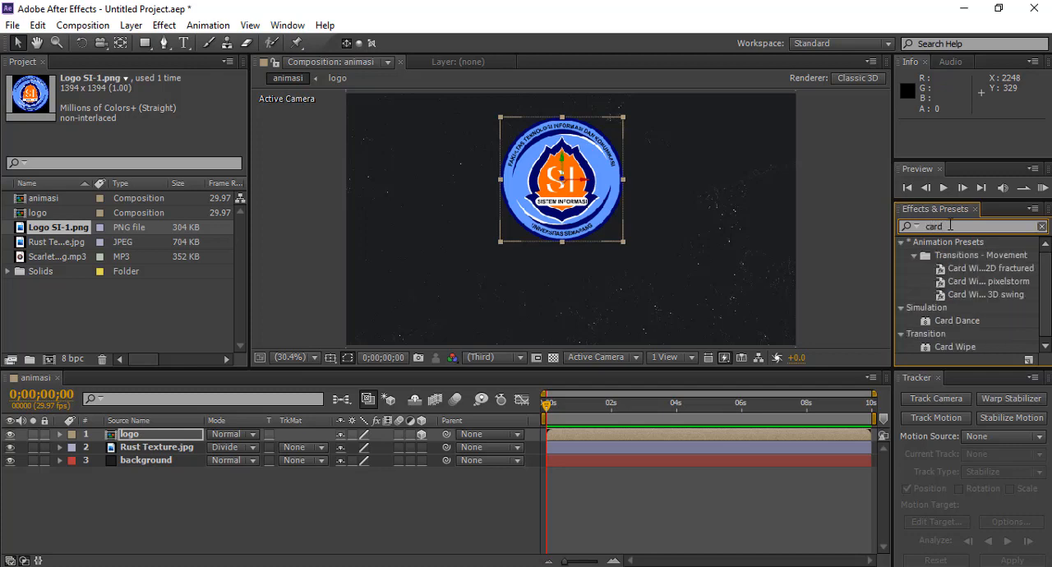
{"action": "type", "text": " wipe"}
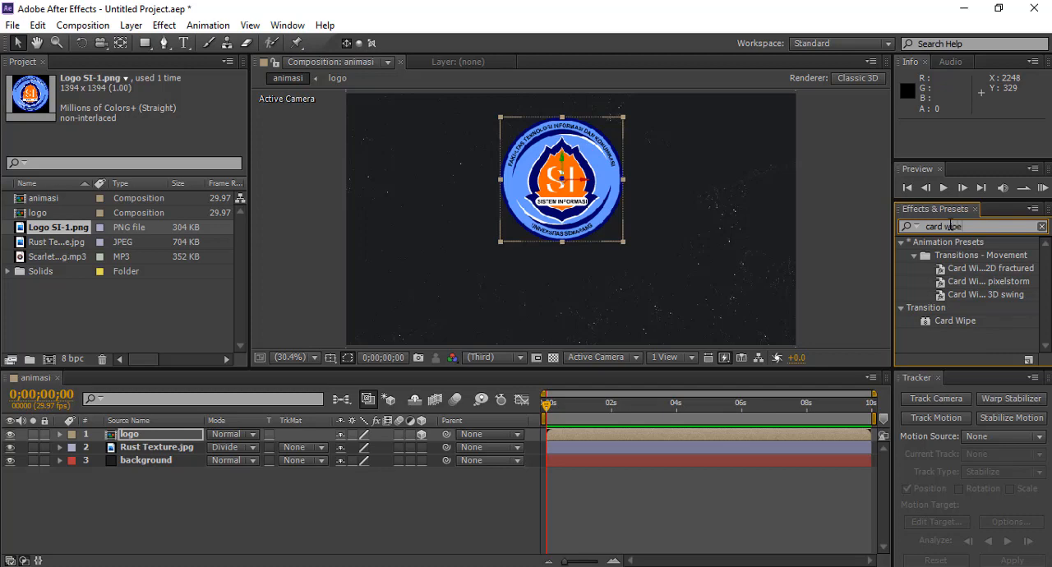
{"action": "left_click", "coordinate": [958, 322]}
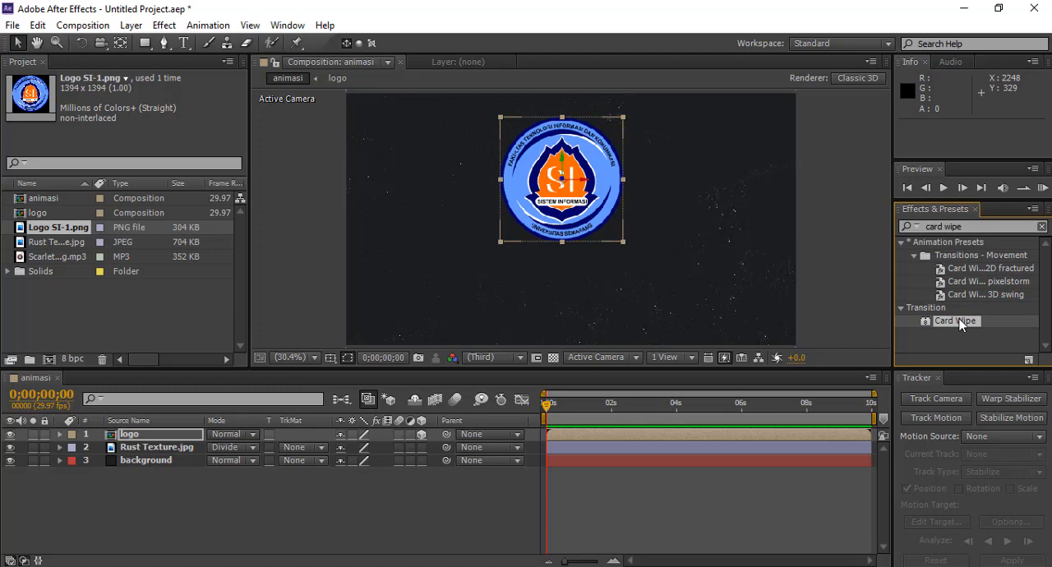
{"action": "left_click_drag", "start_coordinate": [960, 324], "coordinate": [572, 175]}
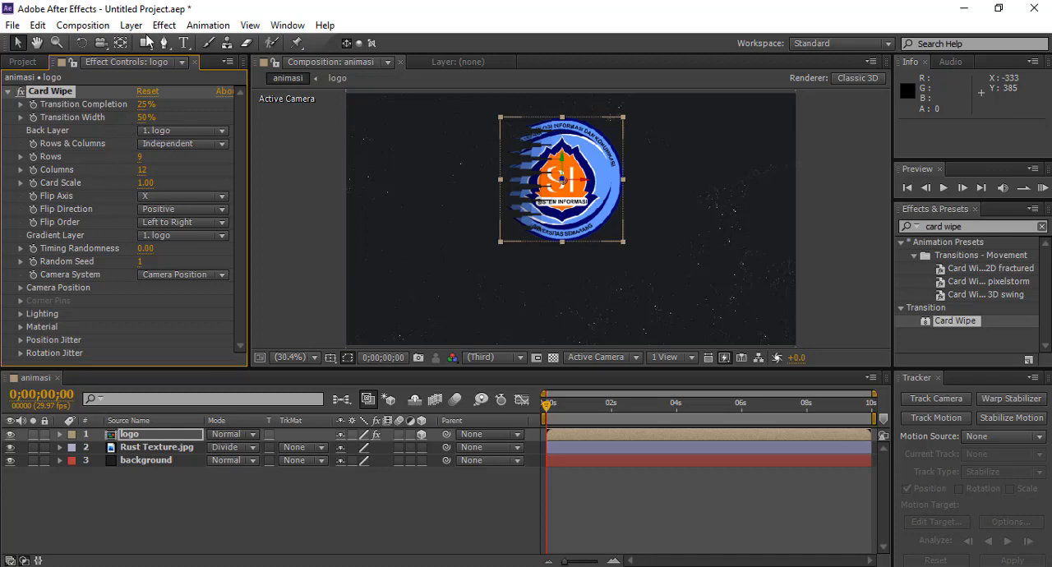
Step: Set Card Wipe's Transition Completion to 0%, Rows to 1 and Columns to 15
{"action": "left_click", "coordinate": [142, 105]}
{"action": "type", "text": "0"}
{"action": "key", "text": "Return"}
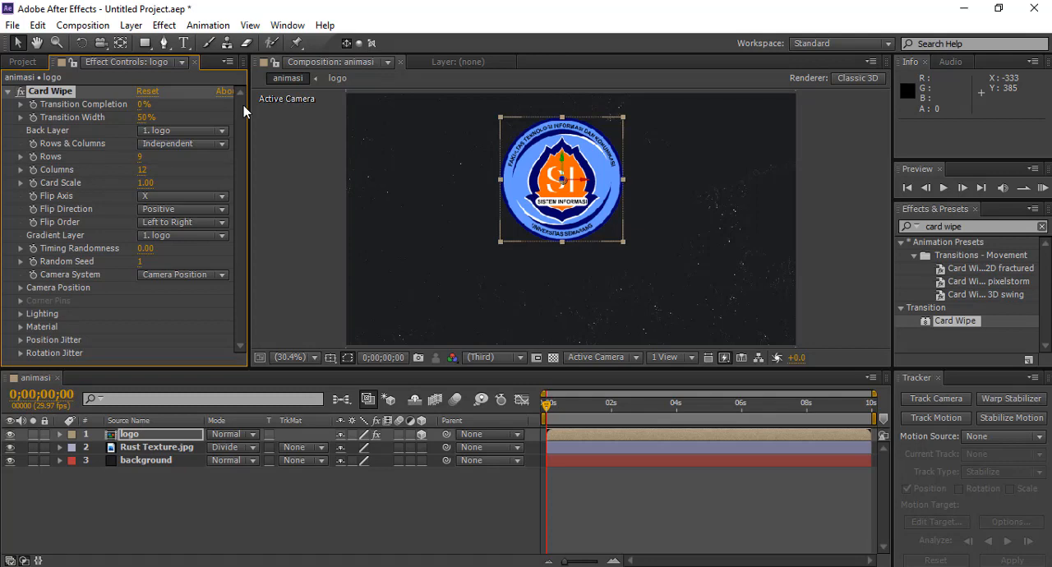
{"action": "left_click", "coordinate": [140, 157]}
{"action": "type", "text": "1"}
{"action": "key", "text": "Return"}
{"action": "left_click", "coordinate": [144, 174]}
{"action": "left_click", "coordinate": [145, 171]}
{"action": "key", "text": "BackSpace"}
{"action": "key", "text": "BackSpace"}
{"action": "type", "text": "15"}
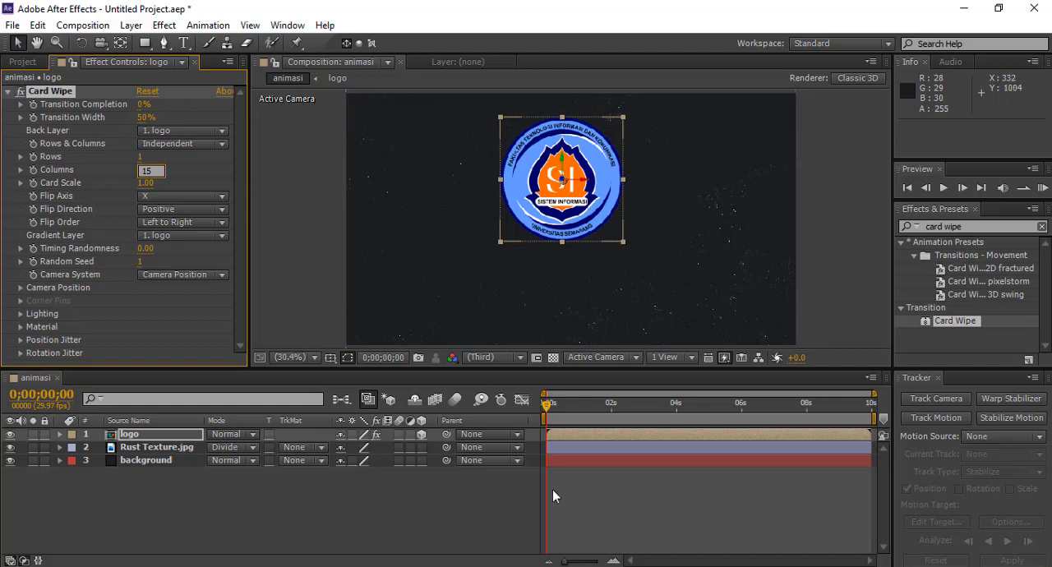
{"action": "left_click", "coordinate": [693, 500]}
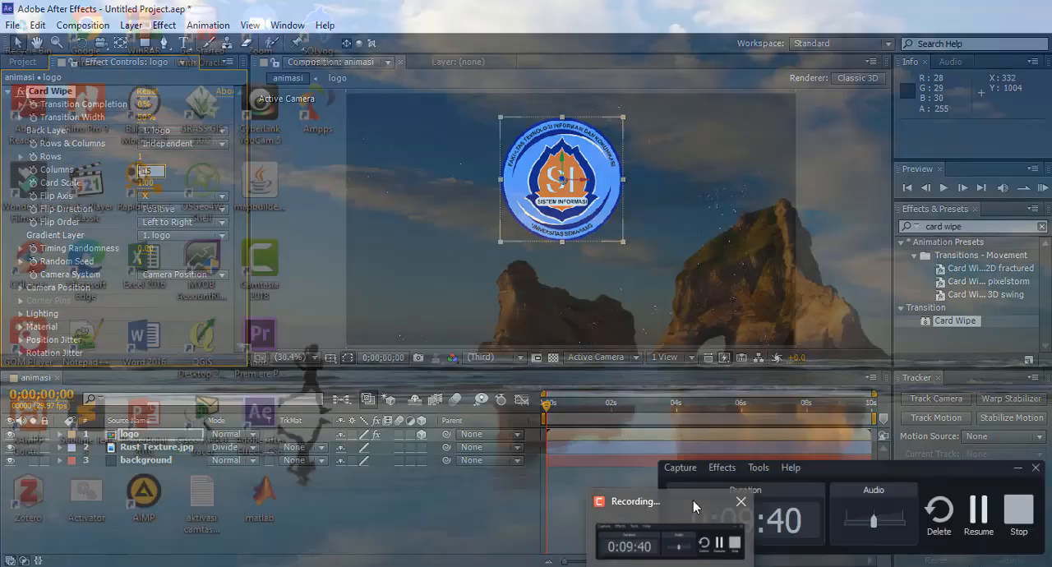
Step: Keyframe Card Wipe's Transition Completion at 0% at 5 seconds and at 50% at the start of the timeline
{"action": "left_click", "coordinate": [984, 520]}
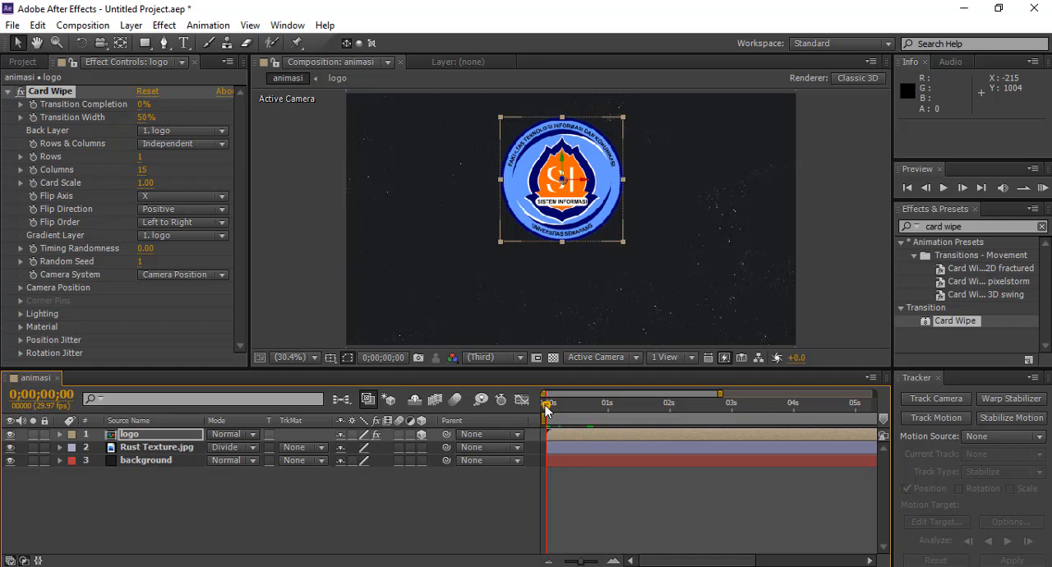
{"action": "left_click_drag", "start_coordinate": [547, 409], "coordinate": [856, 415]}
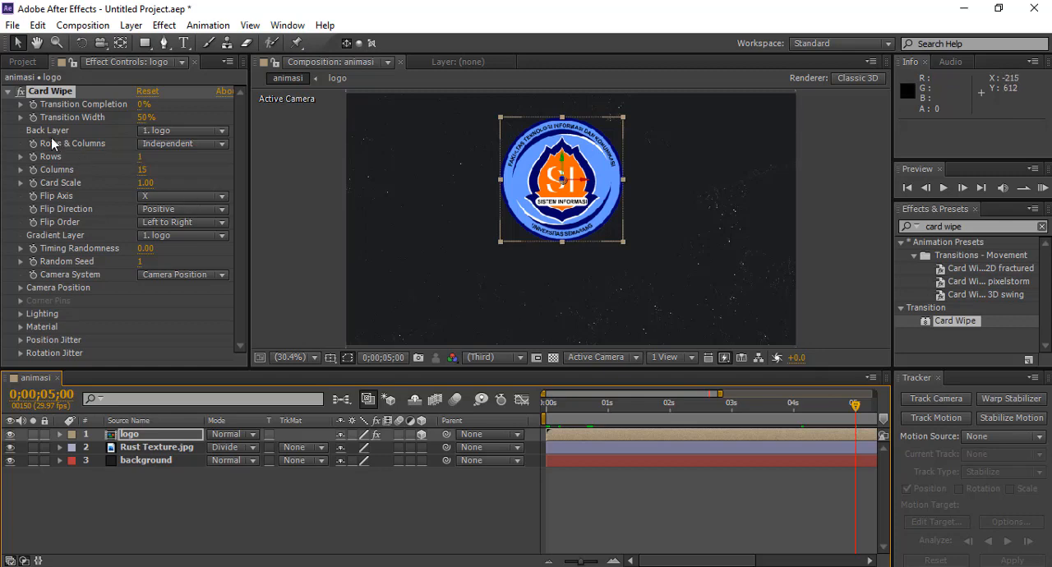
{"action": "left_click", "coordinate": [32, 107]}
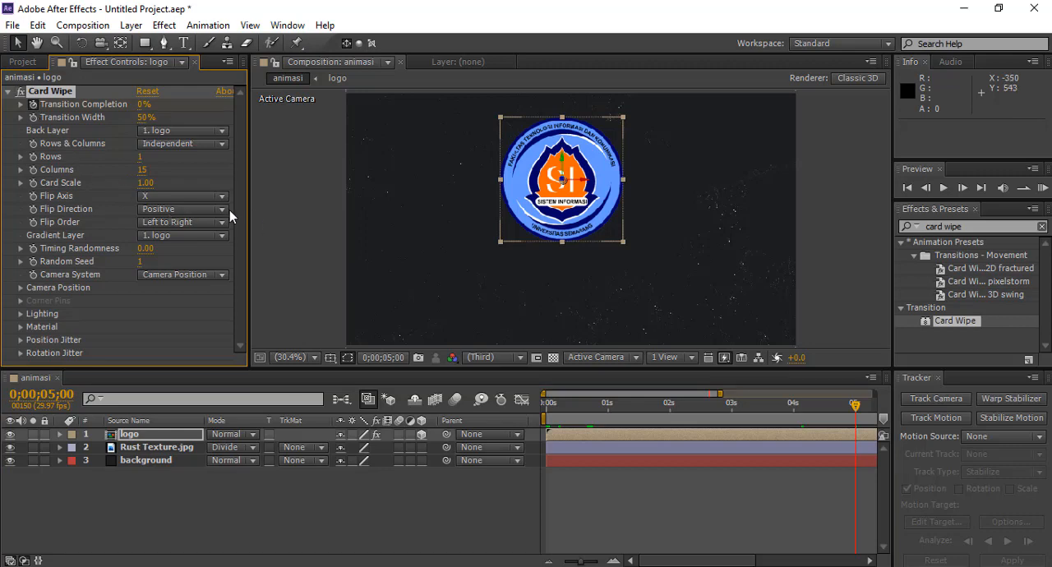
{"action": "left_click", "coordinate": [265, 219]}
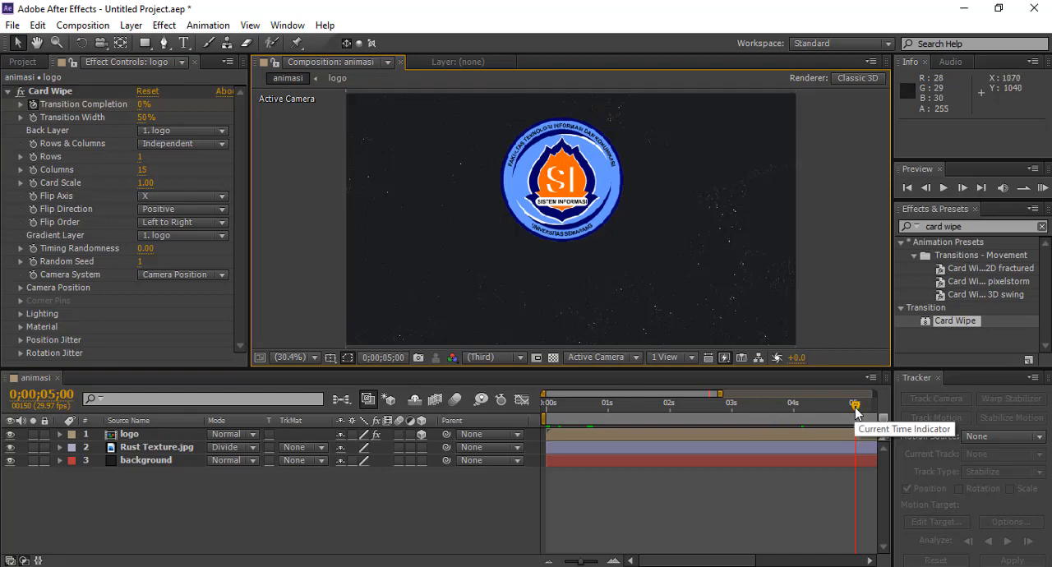
{"action": "left_click_drag", "start_coordinate": [855, 411], "coordinate": [543, 408]}
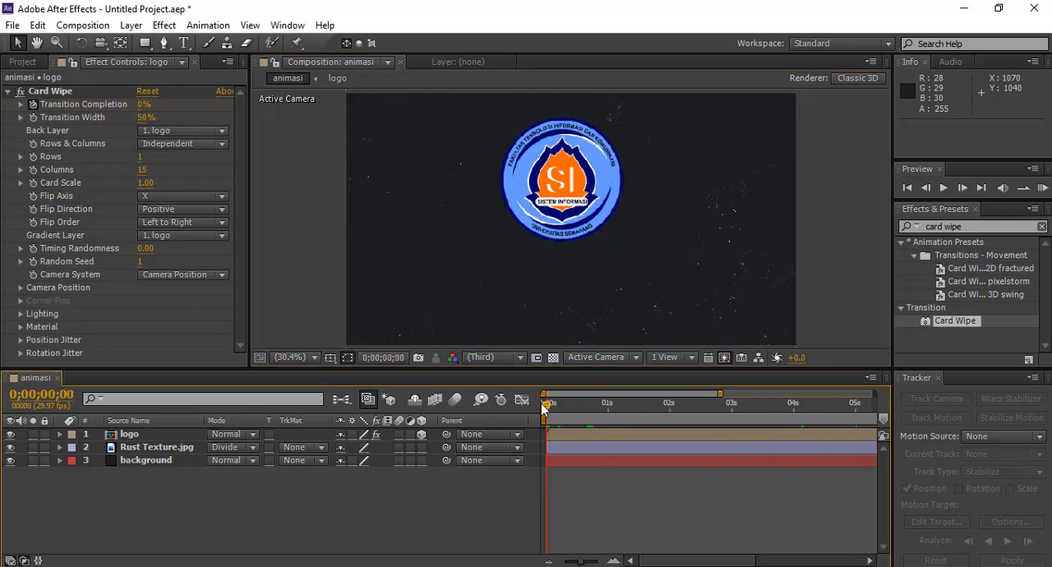
{"action": "left_click", "coordinate": [143, 104]}
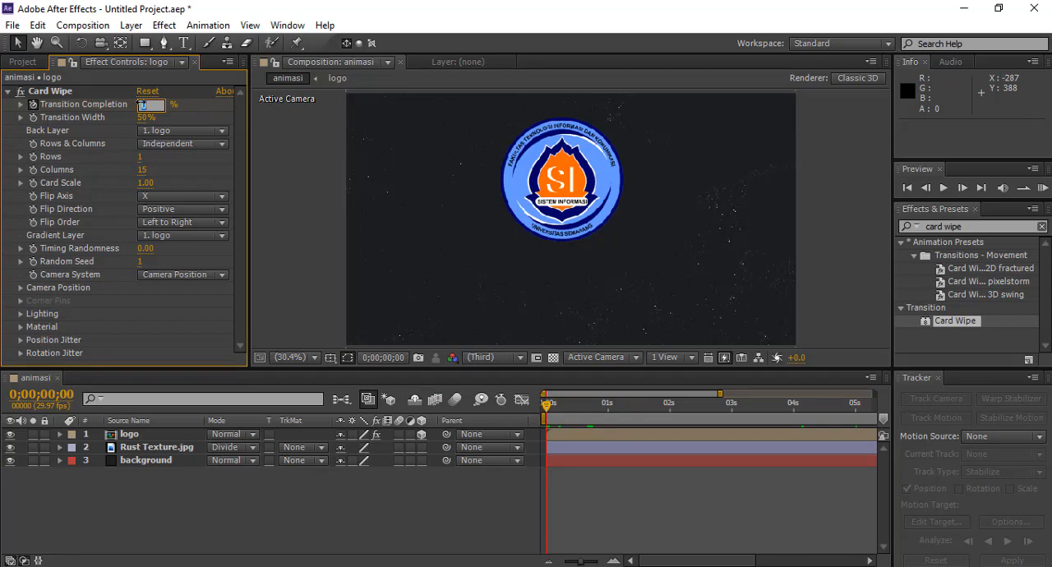
{"action": "type", "text": "50"}
{"action": "key", "text": "Return"}
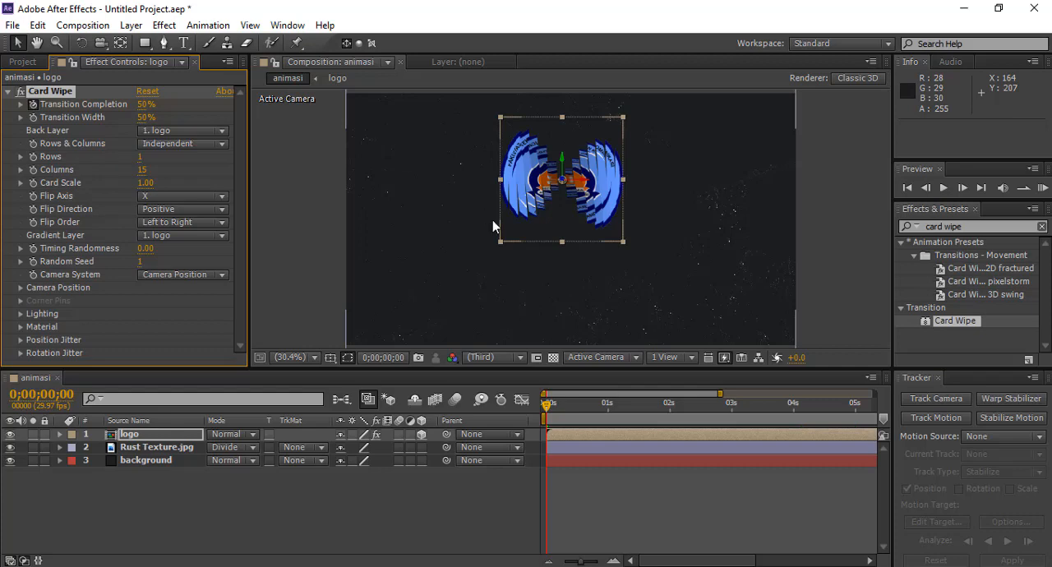
Step: Scrub the timeline between the start and 5 seconds to check the Card Wipe transition
{"action": "left_click_drag", "start_coordinate": [545, 405], "coordinate": [859, 411]}
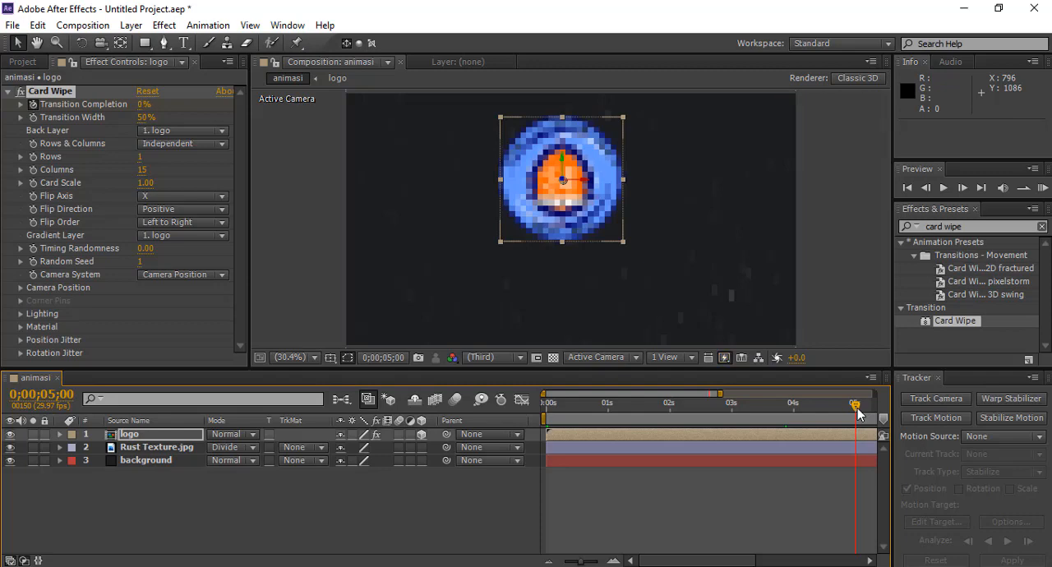
{"action": "left_click_drag", "start_coordinate": [858, 409], "coordinate": [566, 399]}
{"action": "mouse_move", "coordinate": [756, 425]}
{"action": "left_mouse_down"}
{"action": "mouse_move", "coordinate": [774, 428]}
{"action": "mouse_move", "coordinate": [764, 424]}
{"action": "left_mouse_up"}
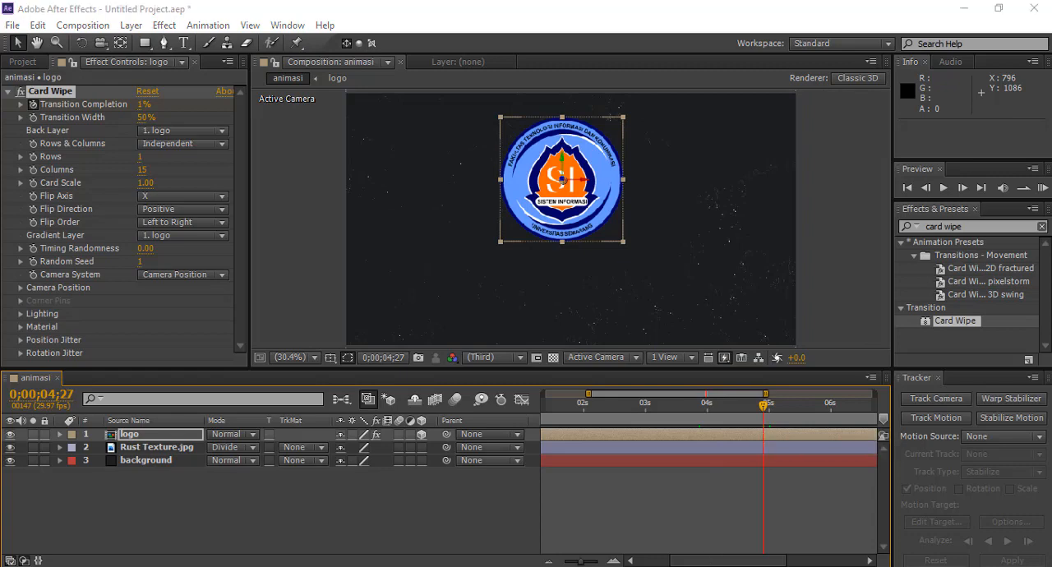
{"action": "key", "text": "alt+Tab"}
{"action": "left_click", "coordinate": [979, 513]}
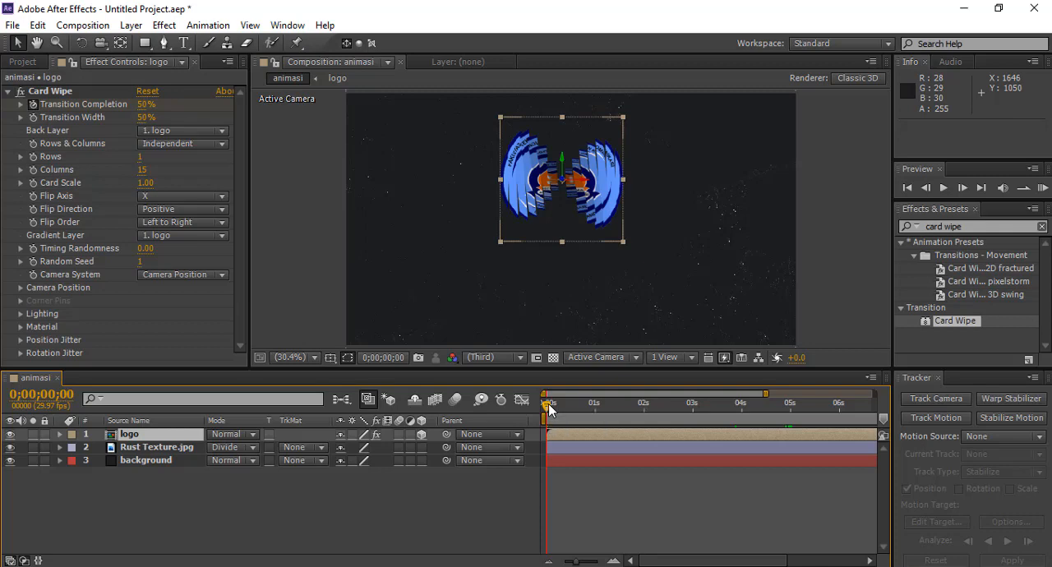
{"action": "left_click_drag", "start_coordinate": [548, 404], "coordinate": [794, 412]}
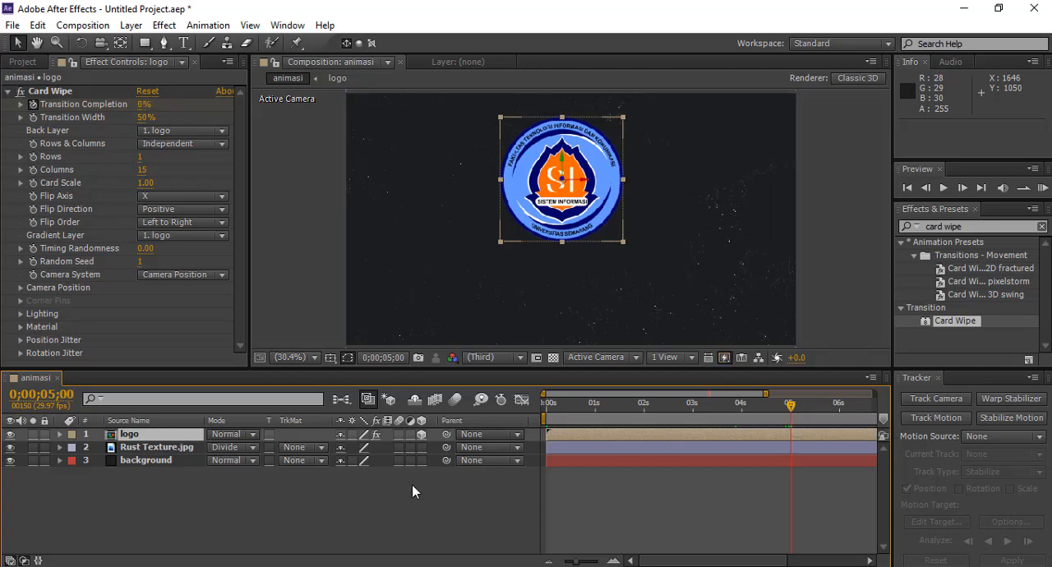
Step: Open the logo precomposition and return to the animasi composition
{"action": "left_click", "coordinate": [122, 439]}
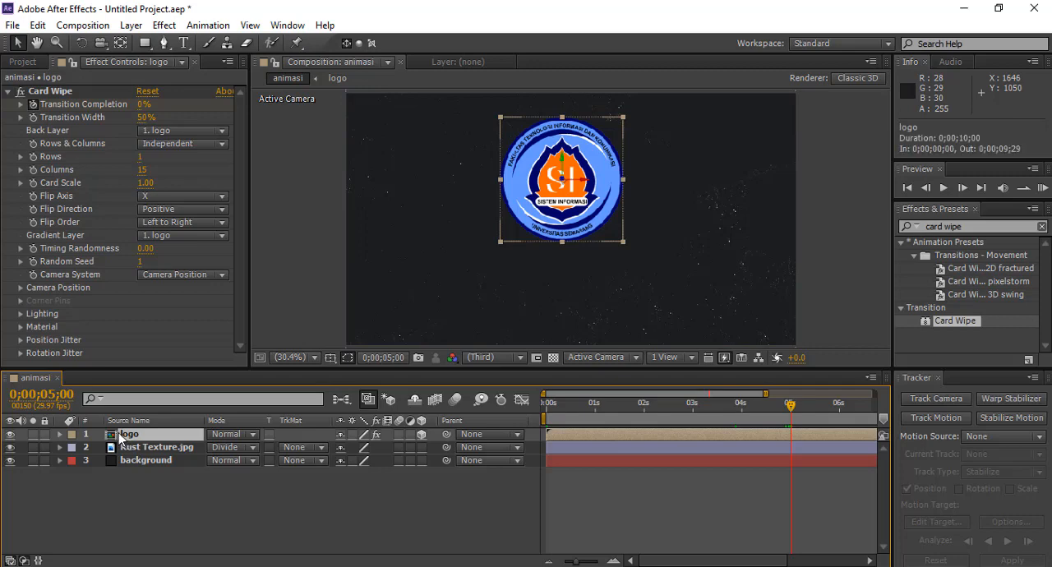
{"action": "double_click", "coordinate": [120, 435]}
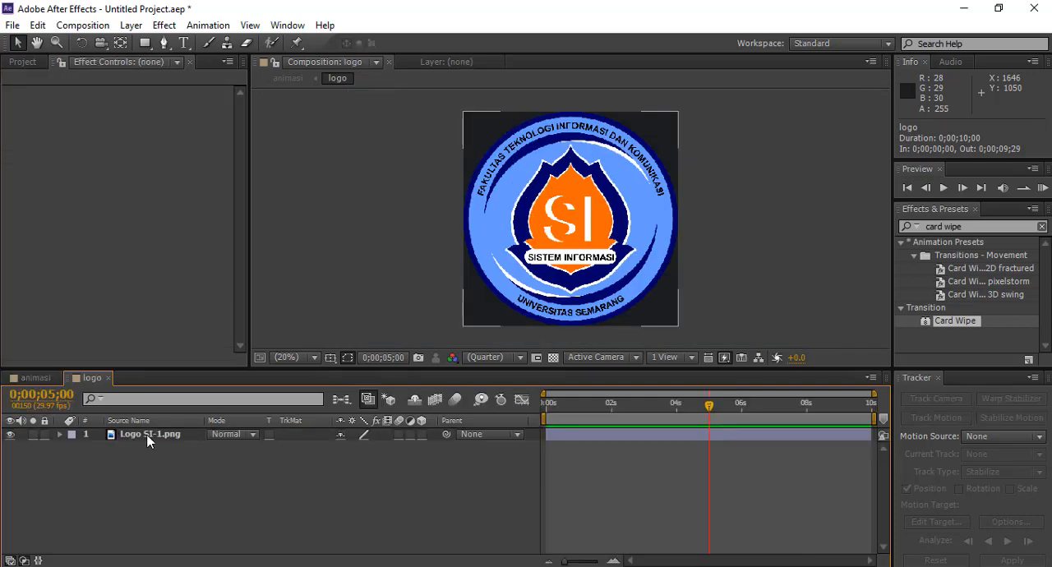
{"action": "key", "text": "ctrl+z"}
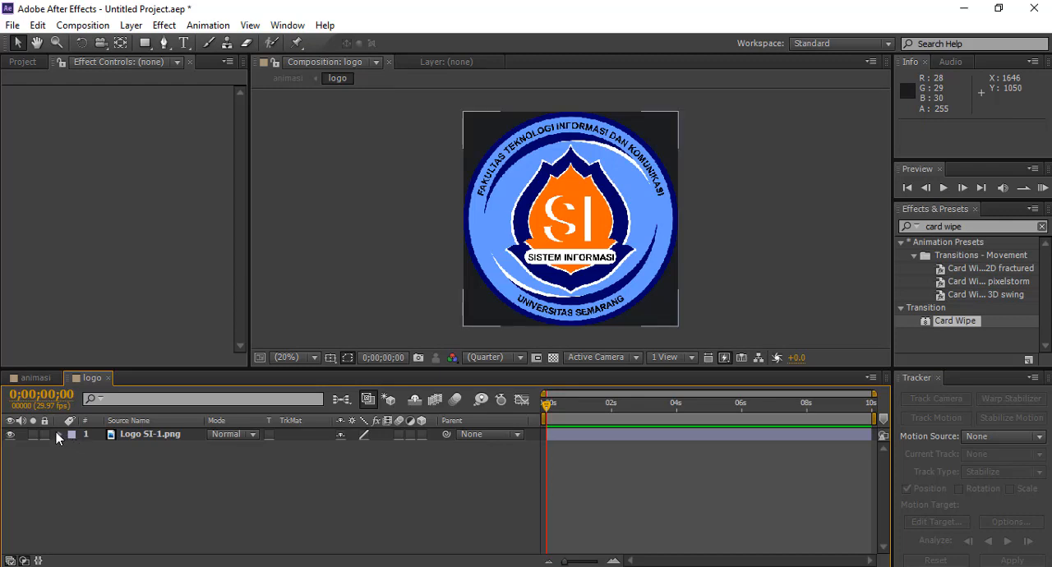
{"action": "left_click", "coordinate": [31, 380]}
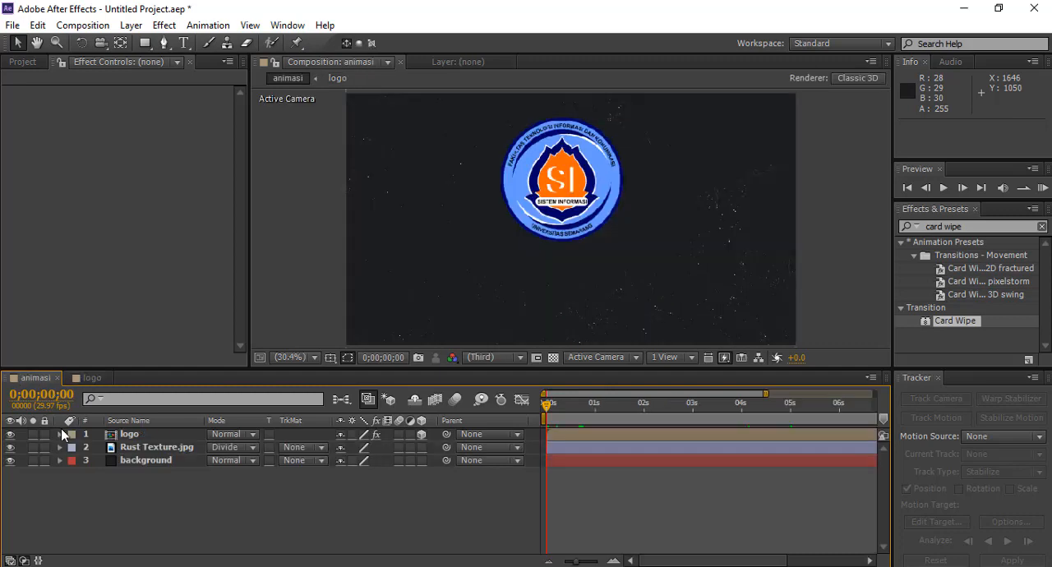
{"action": "left_click", "coordinate": [66, 434]}
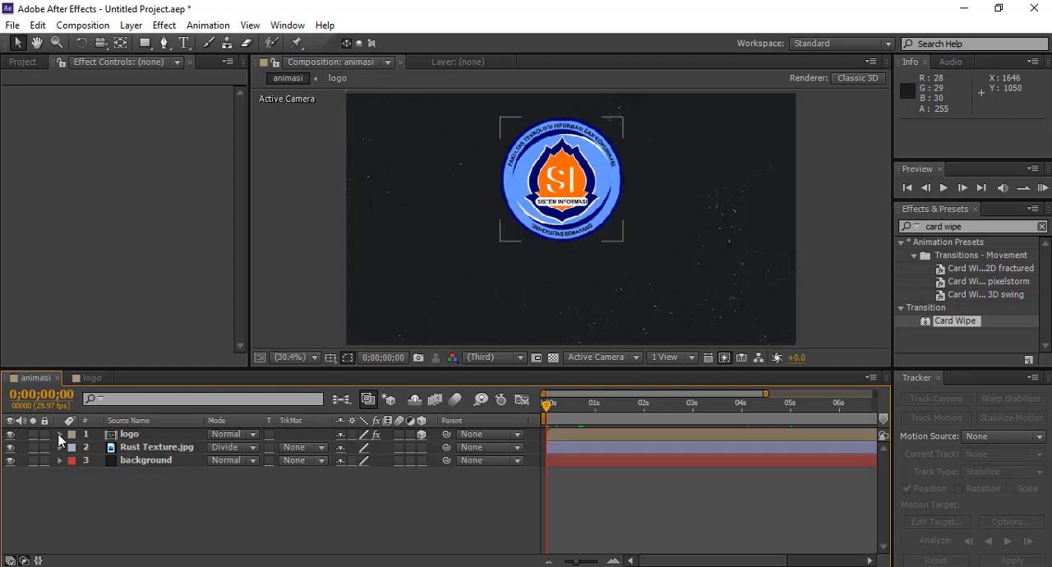
{"action": "left_click", "coordinate": [125, 439]}
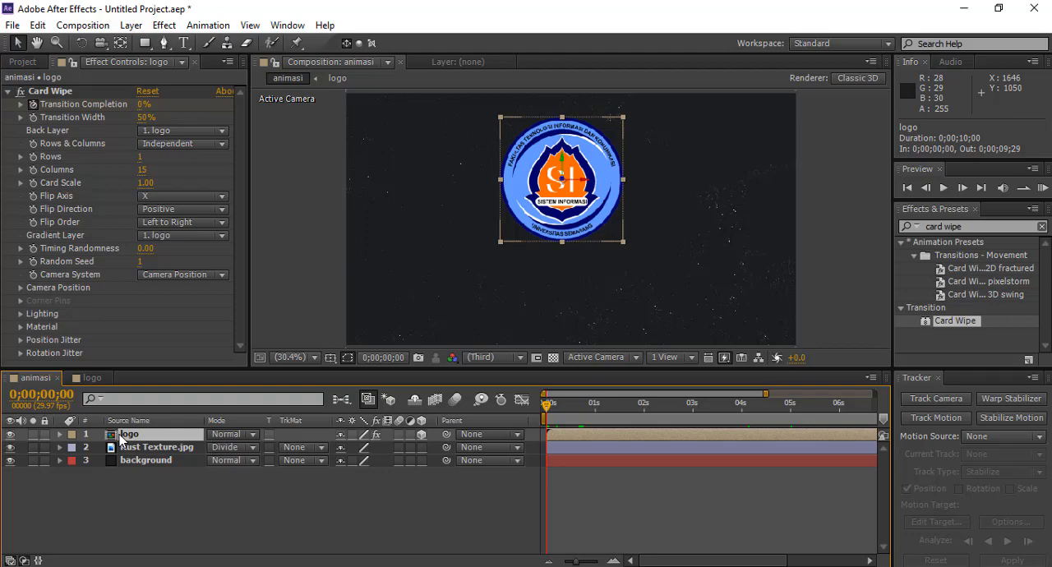
{"action": "double_click", "coordinate": [120, 438]}
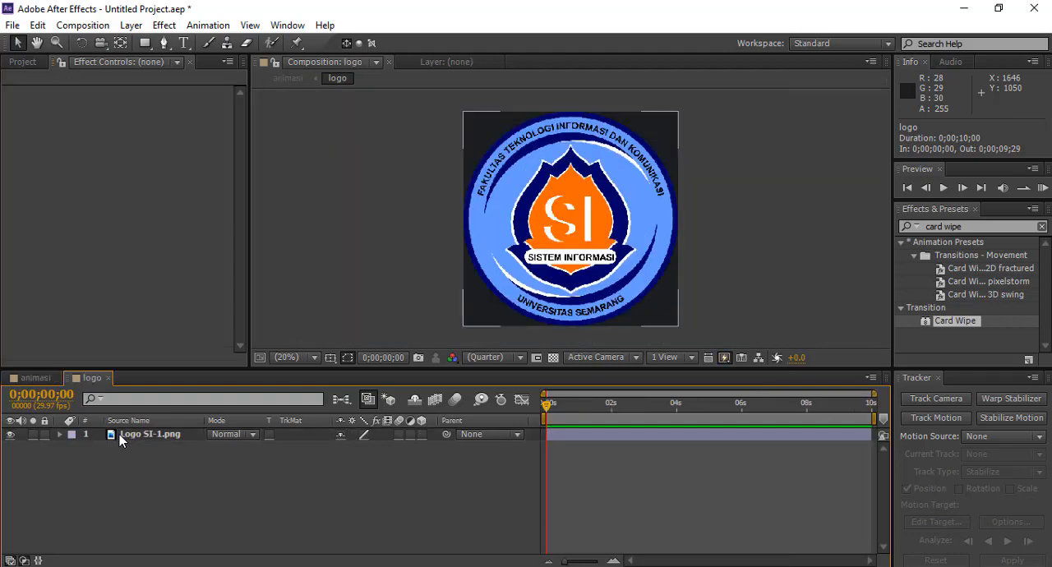
{"action": "left_click", "coordinate": [41, 378]}
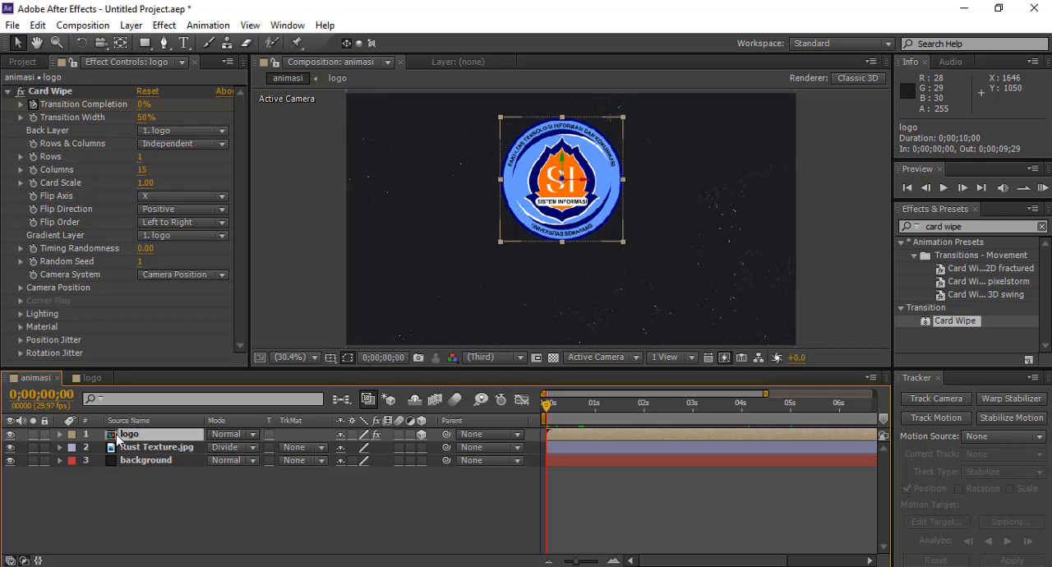
Step: Reveal the logo layer's Position property and set a Position keyframe at 5 seconds
{"action": "key", "text": "p"}
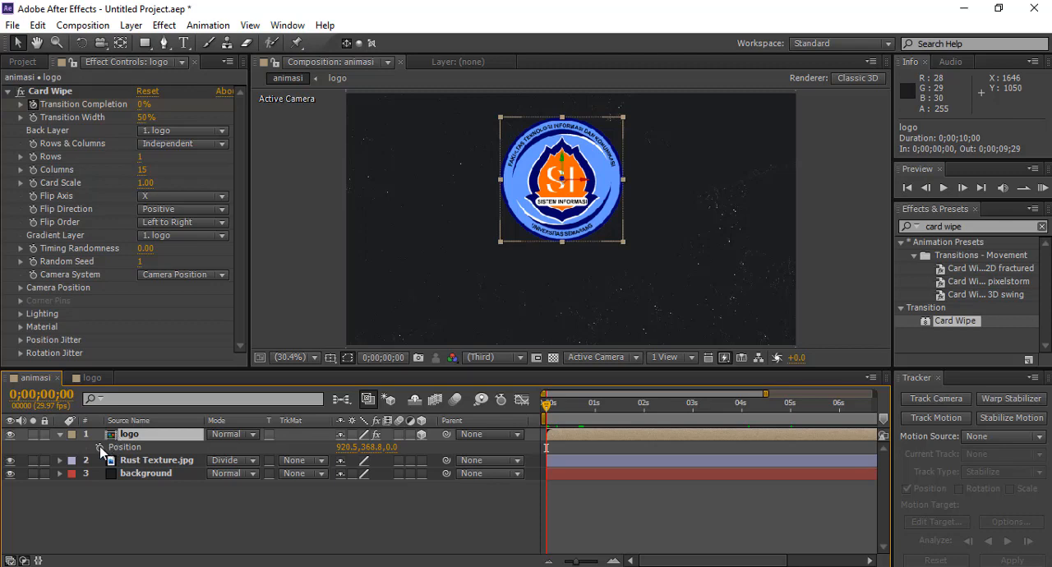
{"action": "left_click", "coordinate": [100, 446]}
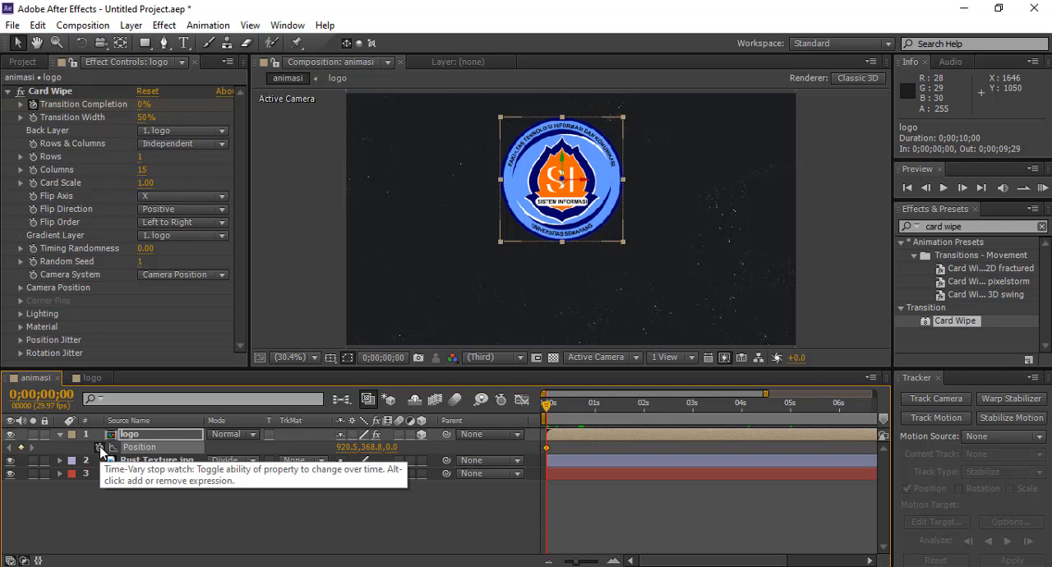
{"action": "left_click", "coordinate": [100, 447]}
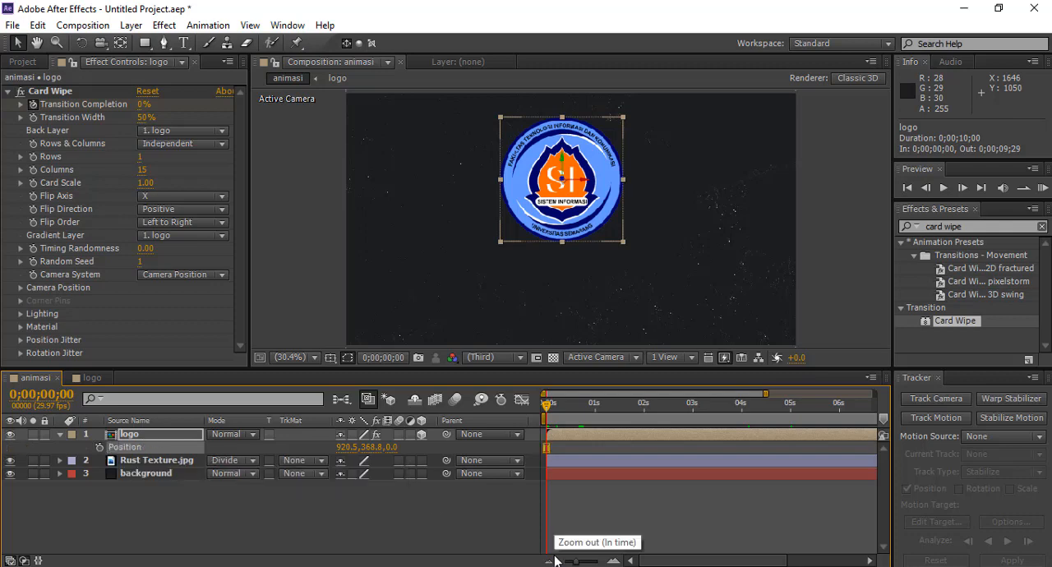
{"action": "left_click", "coordinate": [668, 517]}
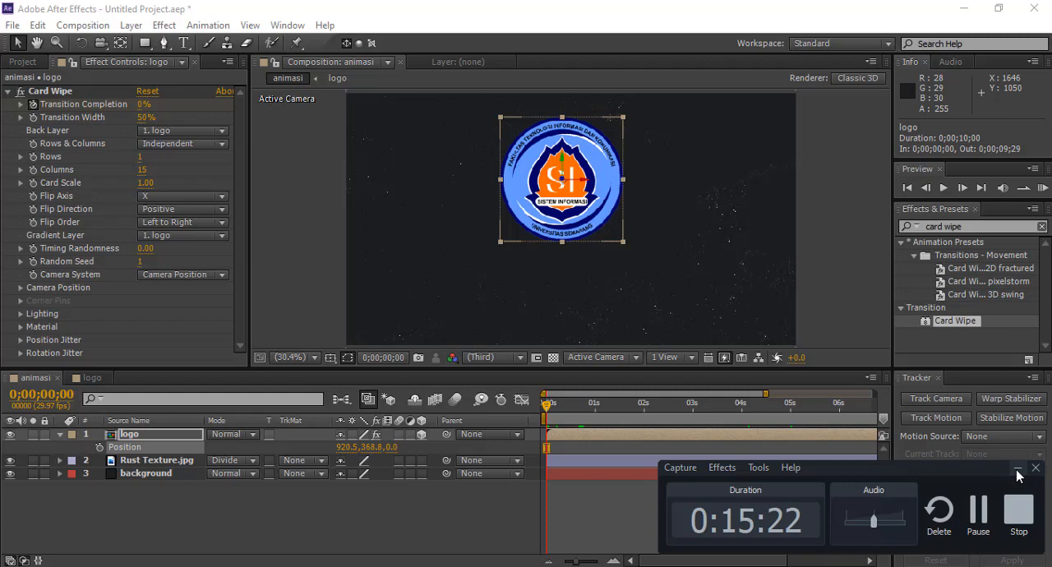
{"action": "left_click", "coordinate": [1018, 472]}
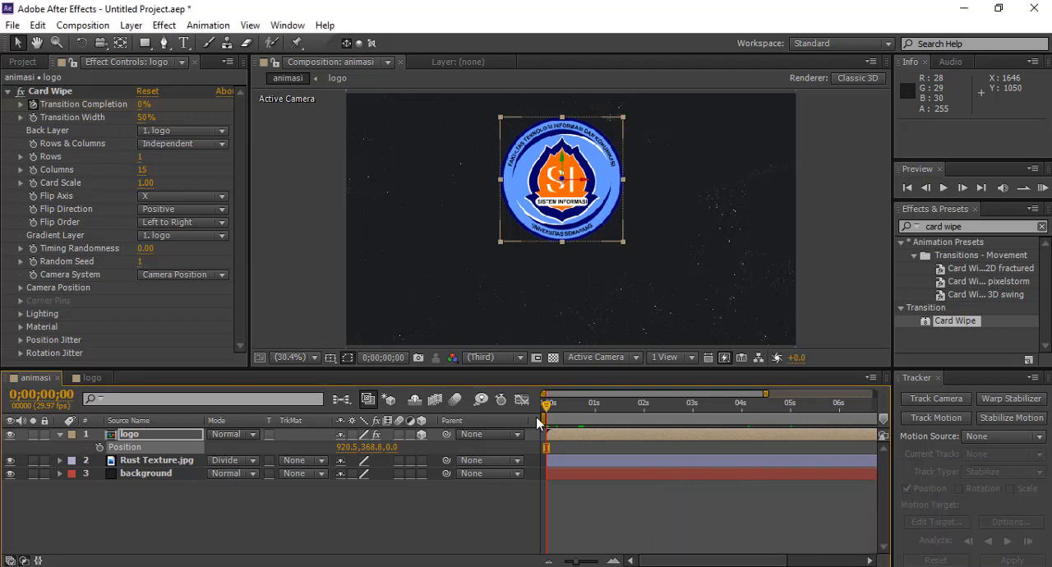
{"action": "left_click_drag", "start_coordinate": [547, 411], "coordinate": [792, 414]}
{"action": "left_click", "coordinate": [99, 448]}
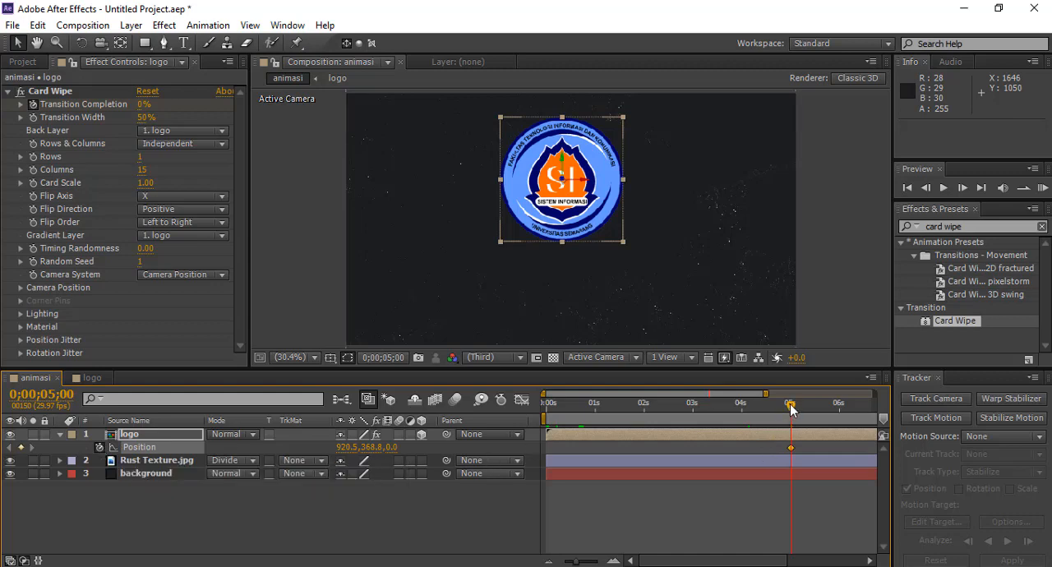
Step: At 0 seconds, set the logo layer's Position to 920.5, 382.8, -2500
{"action": "left_click_drag", "start_coordinate": [792, 409], "coordinate": [544, 408]}
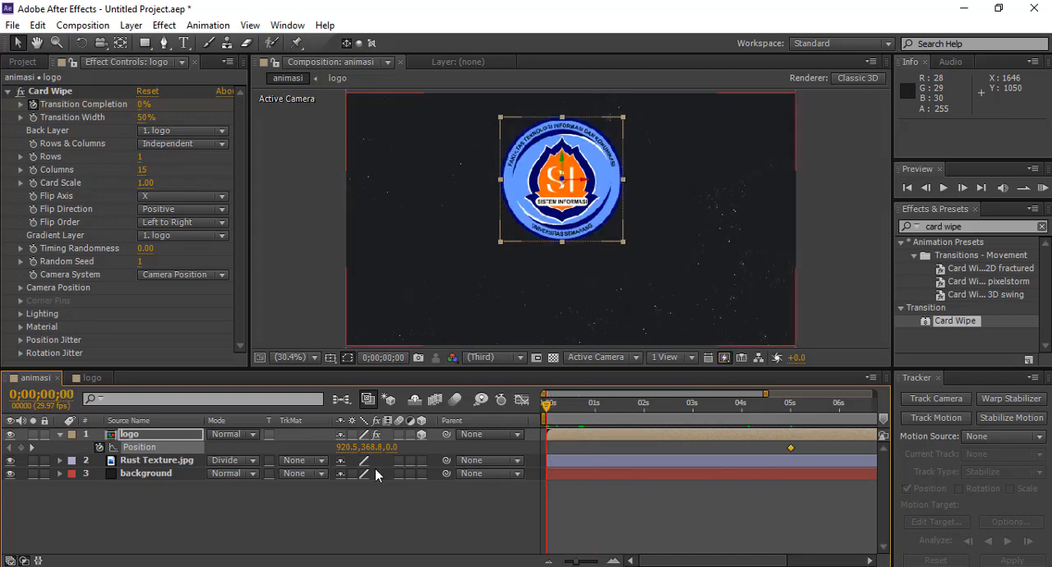
{"action": "mouse_move", "coordinate": [381, 455]}
{"action": "left_mouse_down"}
{"action": "mouse_move", "coordinate": [222, 460]}
{"action": "mouse_move", "coordinate": [387, 448]}
{"action": "left_mouse_up"}
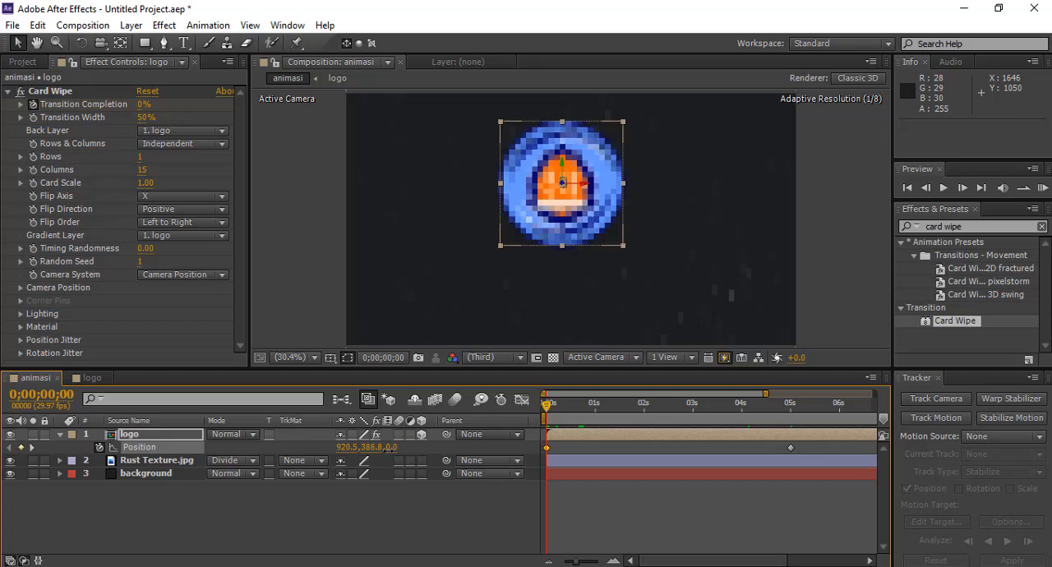
{"action": "left_click", "coordinate": [366, 447]}
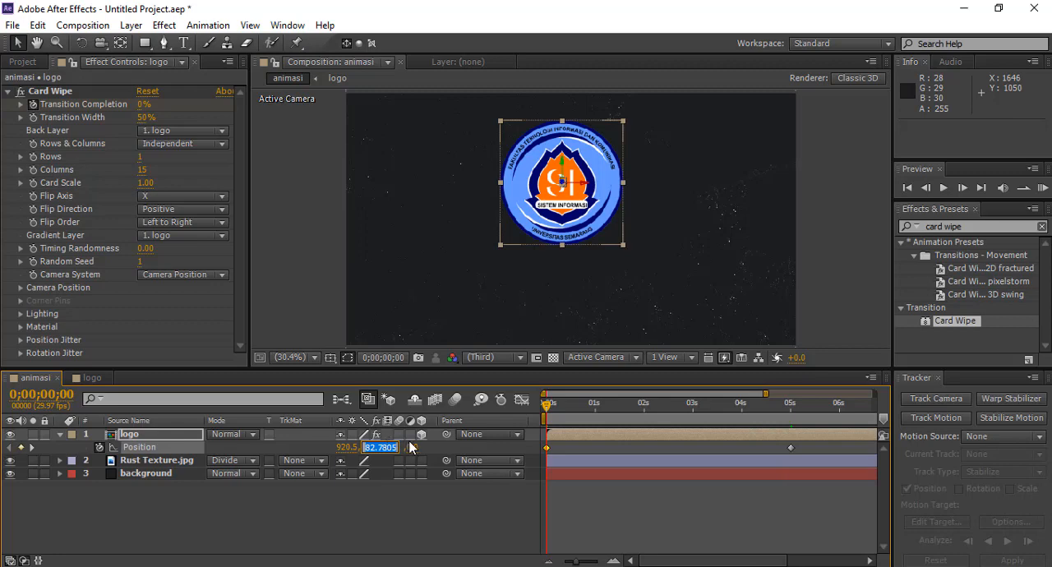
{"action": "left_click", "coordinate": [398, 444]}
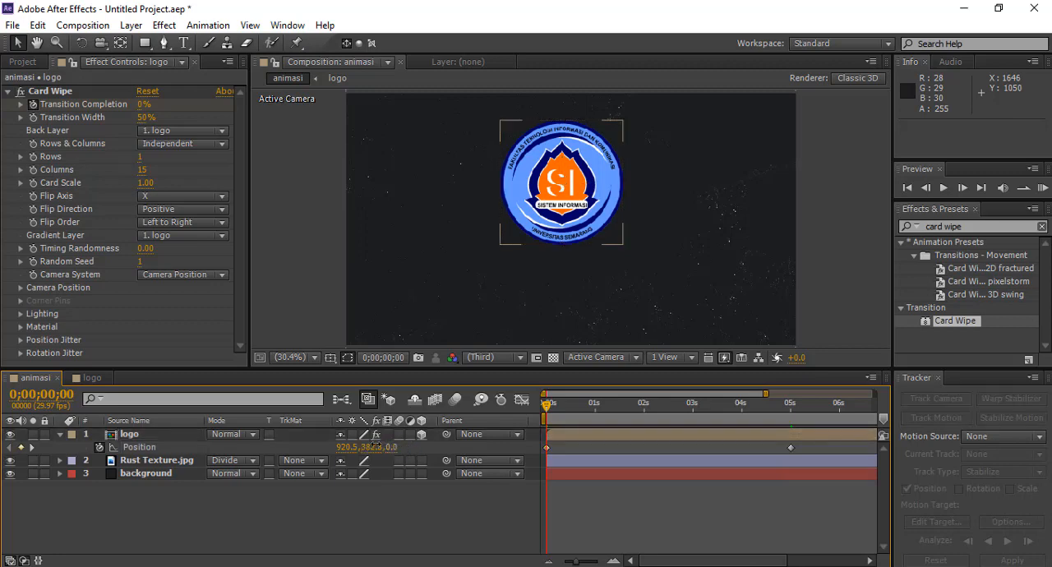
{"action": "left_click_drag", "start_coordinate": [393, 448], "coordinate": [64, 447]}
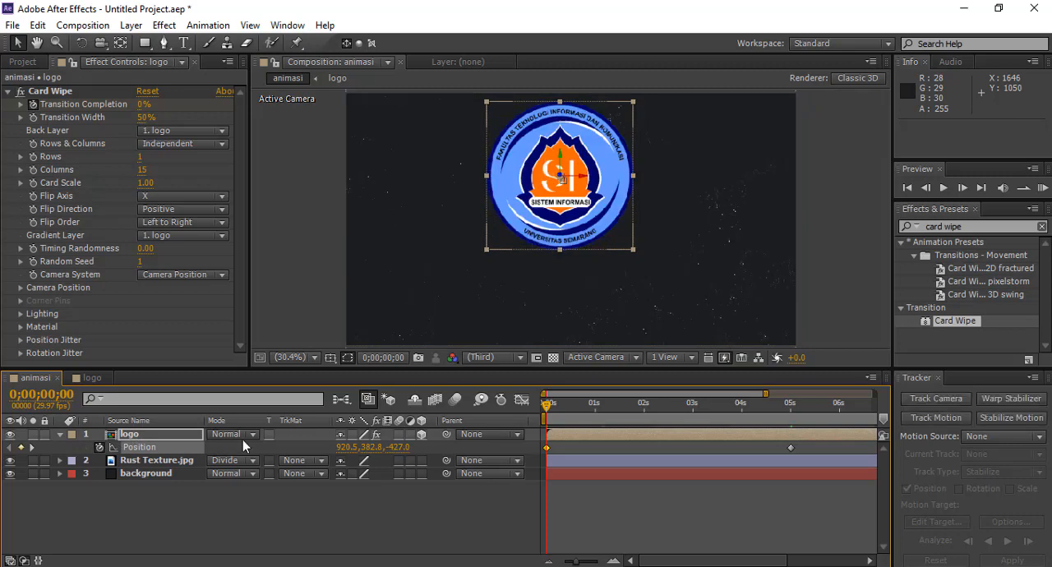
{"action": "left_click", "coordinate": [398, 447]}
{"action": "type", "text": "-2"}
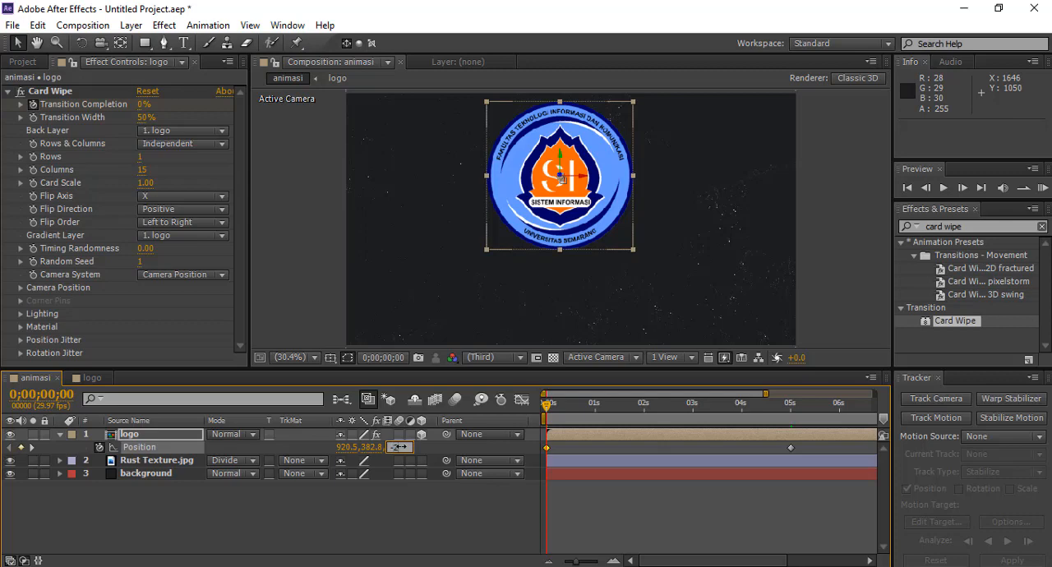
{"action": "type", "text": "500"}
{"action": "key", "text": "Return"}
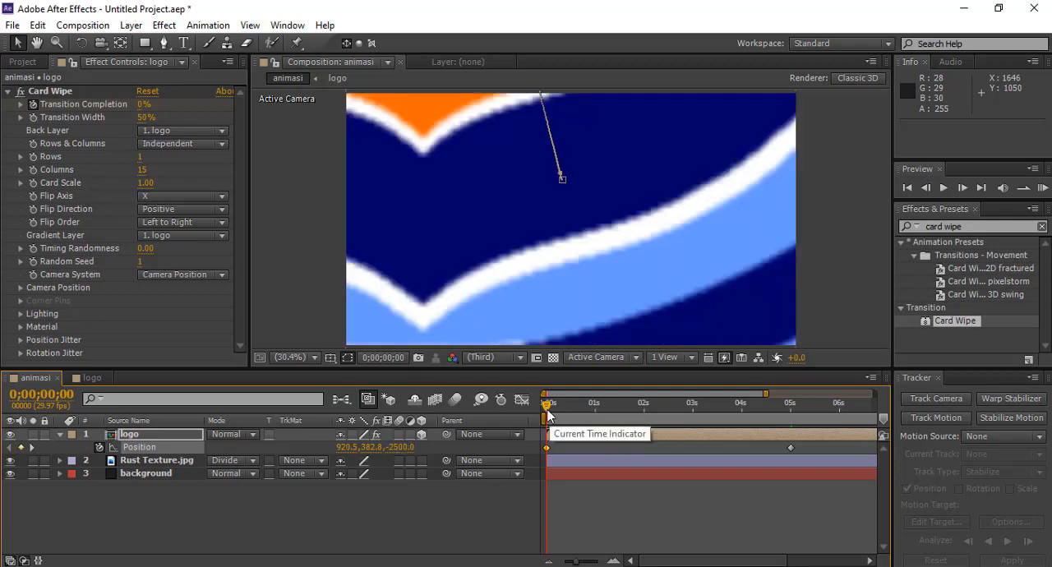
Step: Adjust the timeline's visible range and preview the logo animation from the start
{"action": "left_click_drag", "start_coordinate": [547, 411], "coordinate": [705, 417]}
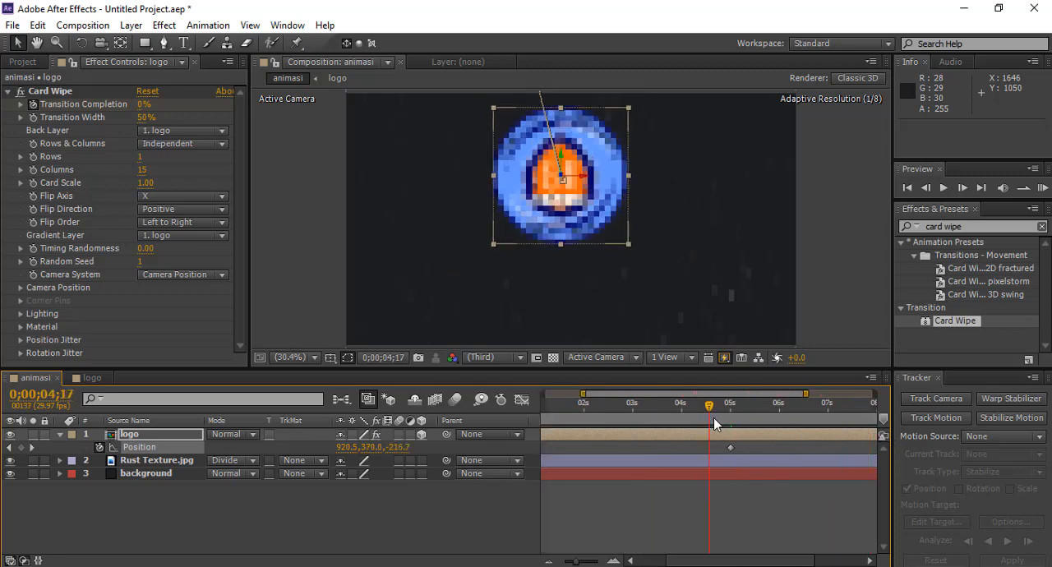
{"action": "left_click_drag", "start_coordinate": [713, 417], "coordinate": [732, 416]}
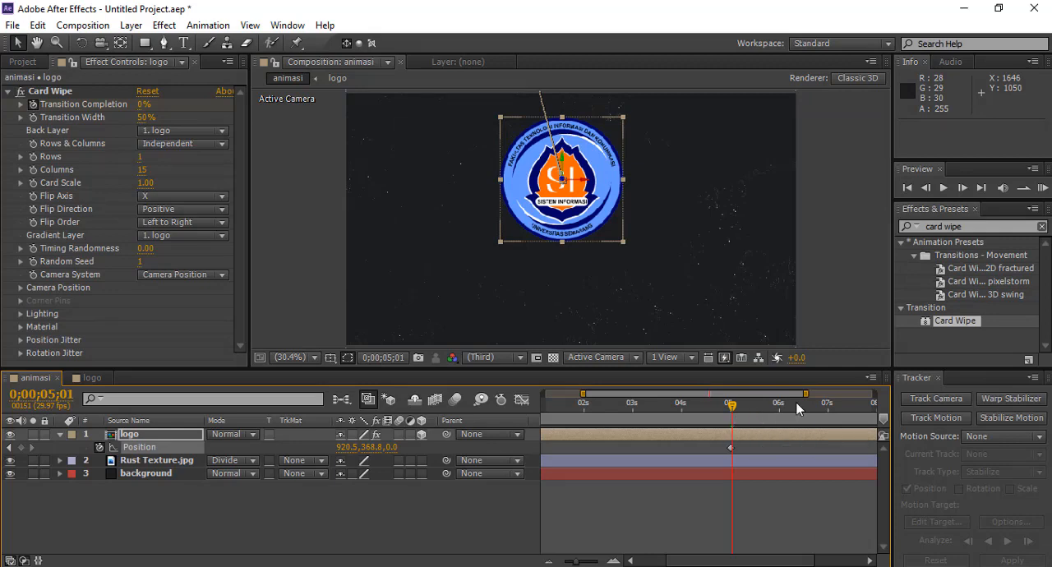
{"action": "mouse_move", "coordinate": [804, 394]}
{"action": "left_mouse_down"}
{"action": "mouse_move", "coordinate": [741, 394]}
{"action": "mouse_move", "coordinate": [791, 394]}
{"action": "left_mouse_up"}
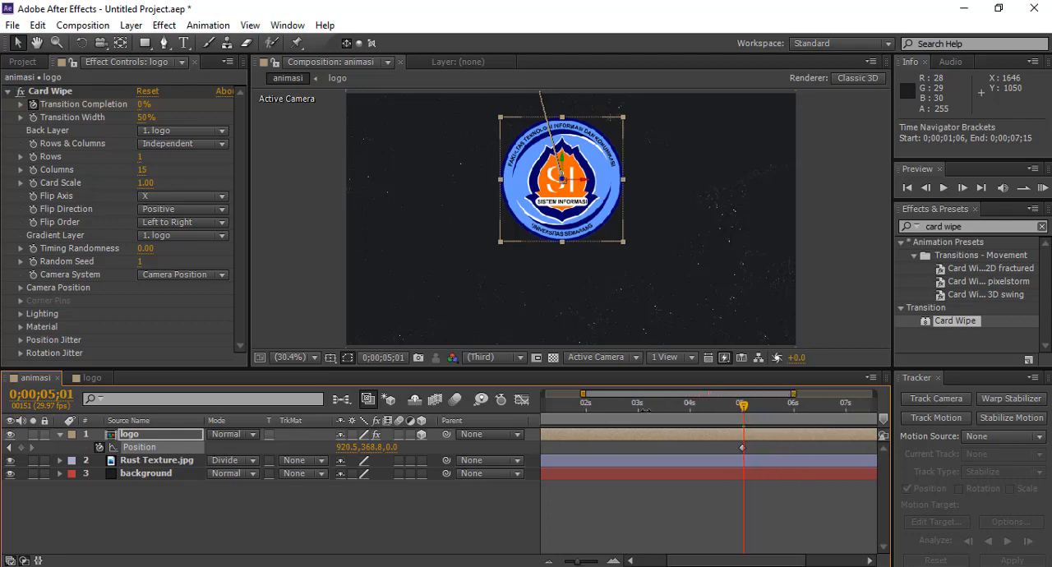
{"action": "left_click_drag", "start_coordinate": [585, 394], "coordinate": [536, 392]}
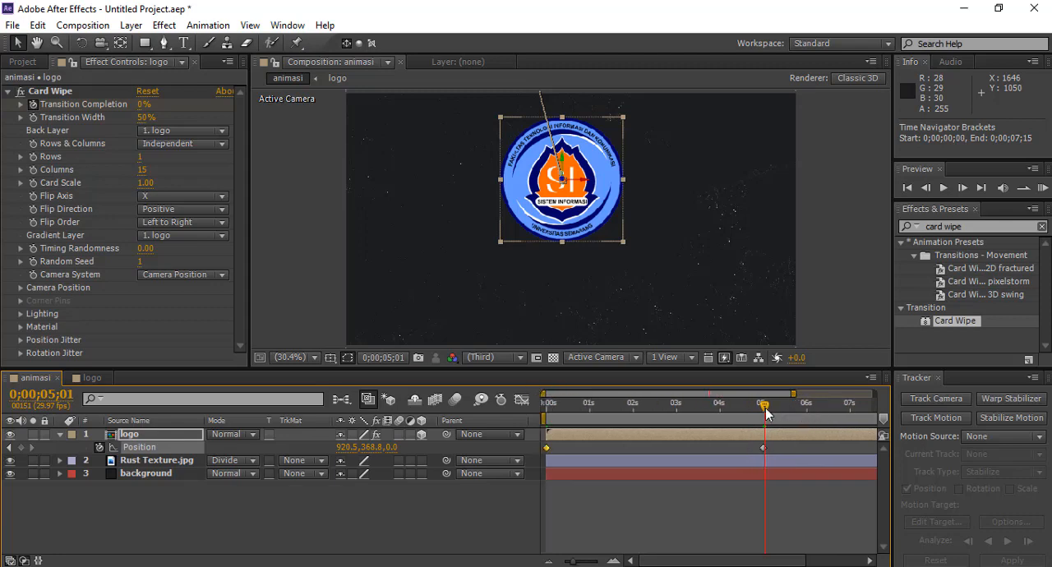
{"action": "left_click_drag", "start_coordinate": [765, 407], "coordinate": [545, 405]}
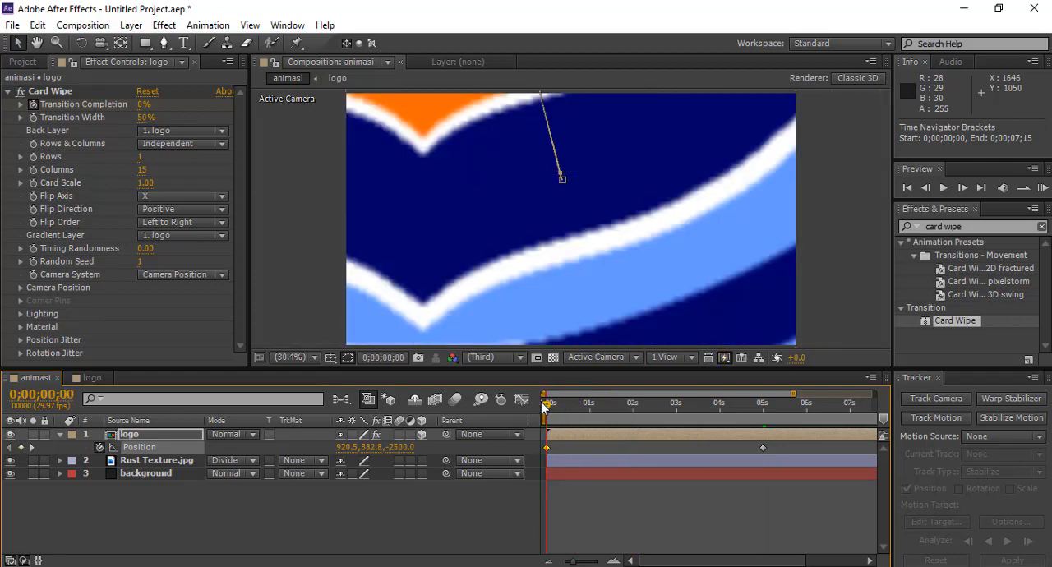
{"action": "key", "text": "space"}
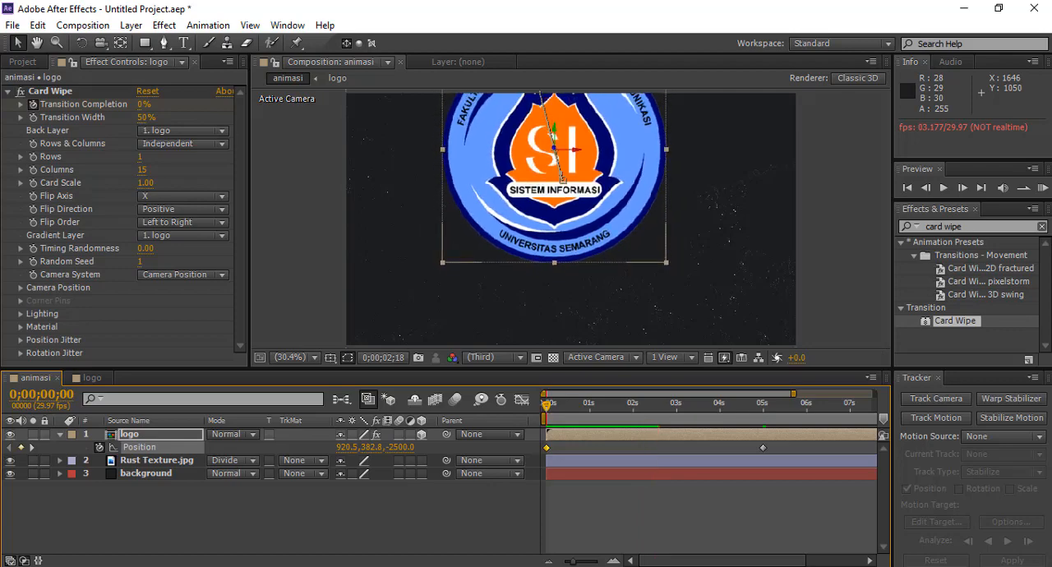
{"action": "key", "text": "space"}
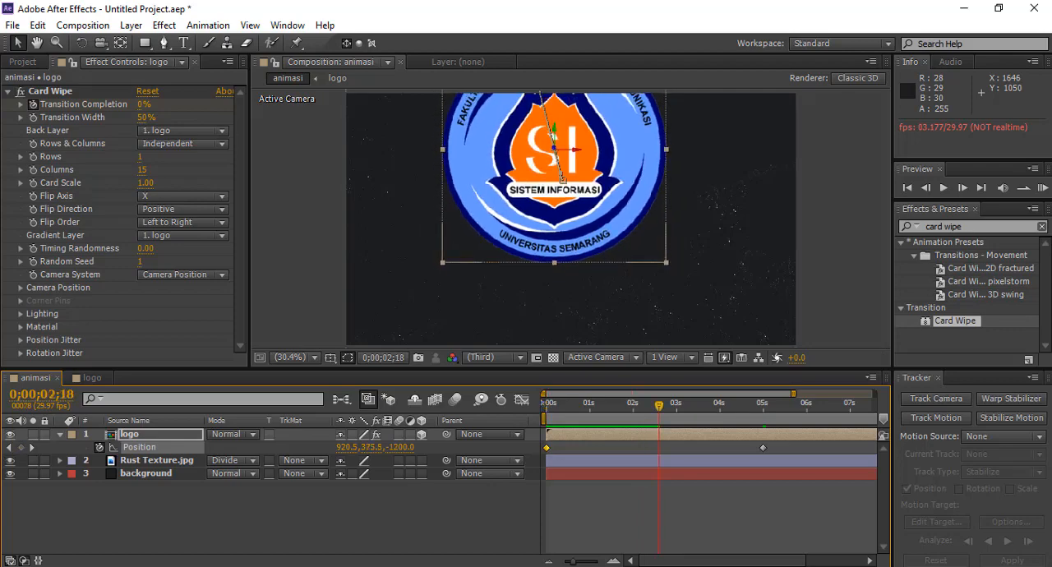
{"action": "left_click", "coordinate": [671, 509]}
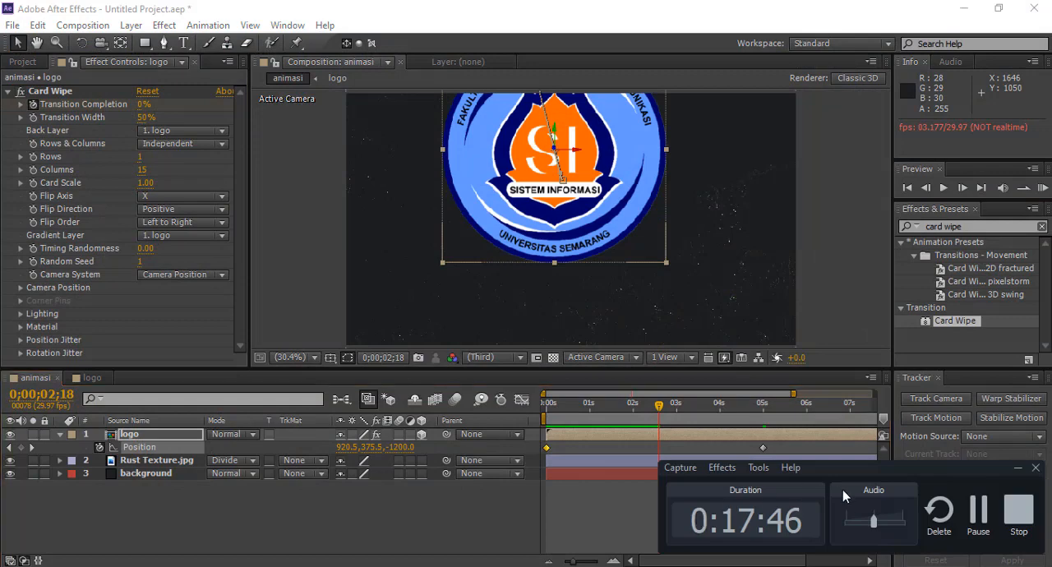
{"action": "left_click", "coordinate": [979, 510]}
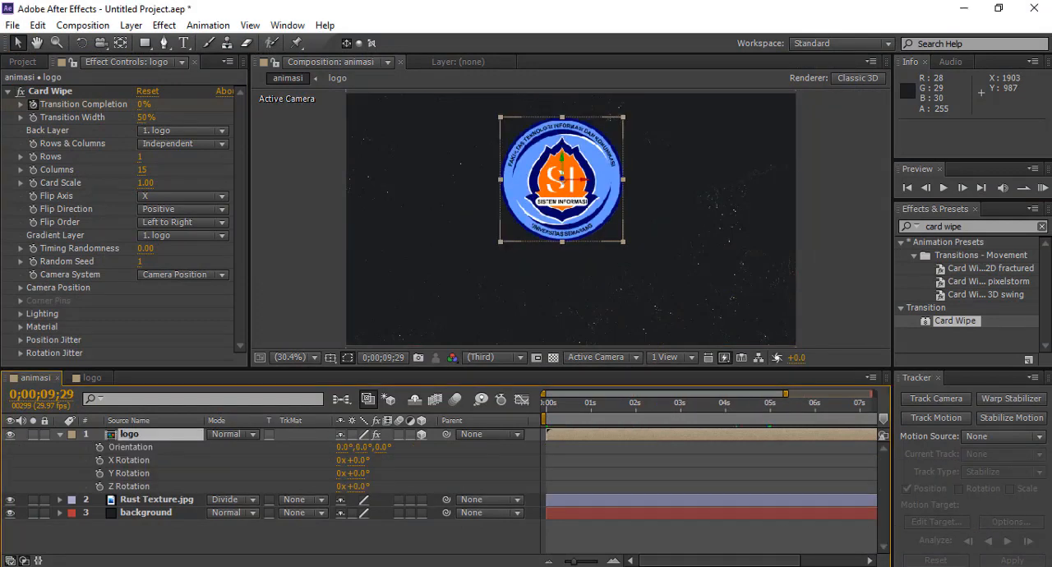
{"action": "left_click", "coordinate": [682, 514]}
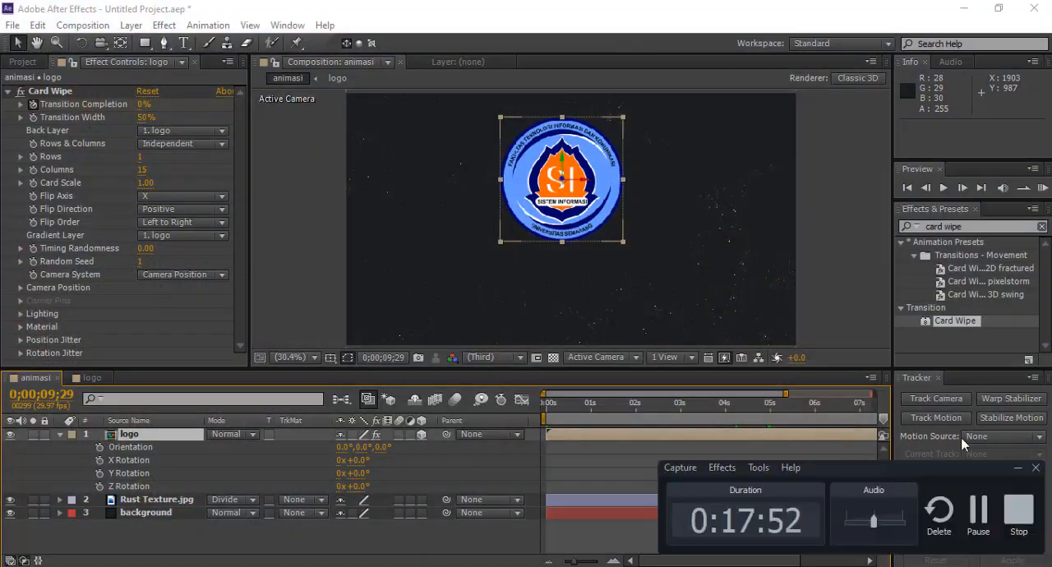
{"action": "left_click", "coordinate": [1018, 468]}
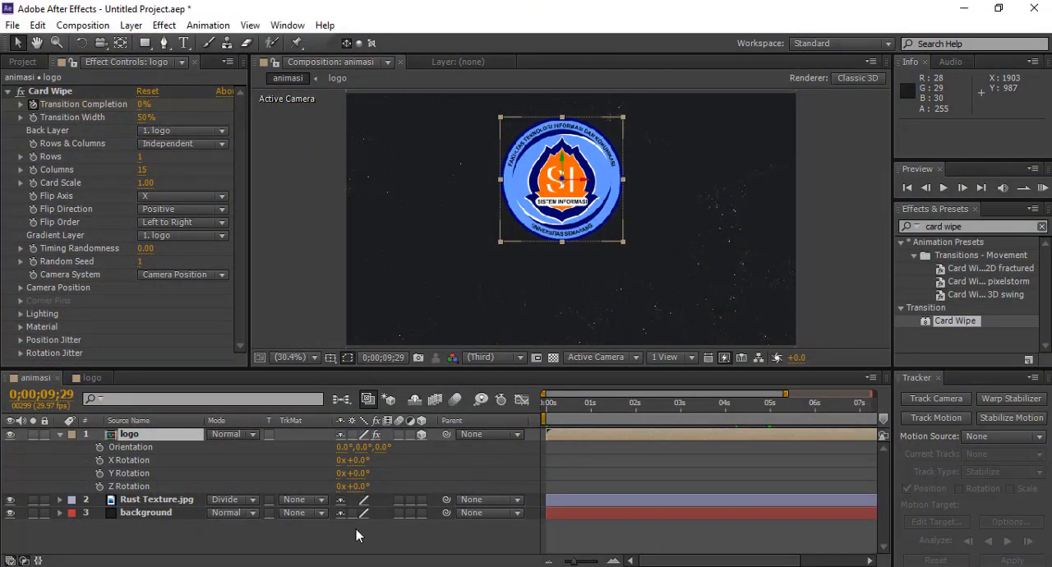
Step: Reveal the logo layer's rotation properties and set an Orientation keyframe at 5 seconds
{"action": "left_click", "coordinate": [120, 433]}
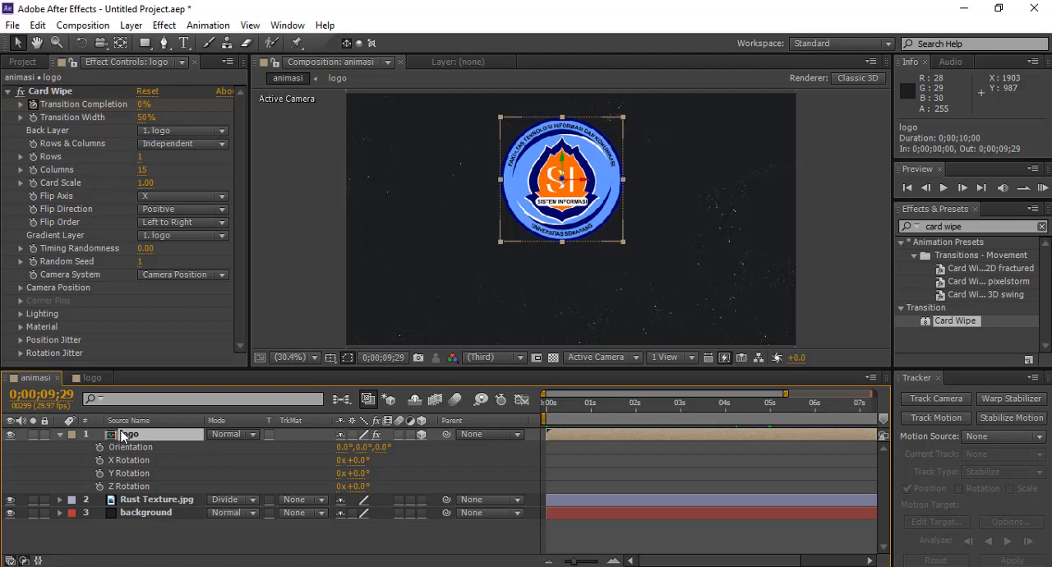
{"action": "key", "text": "p"}
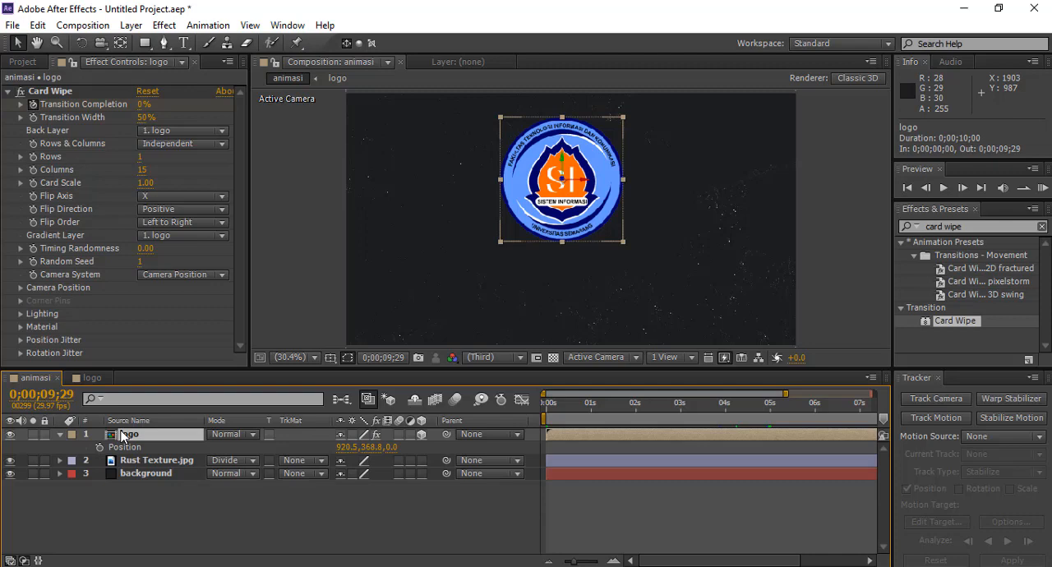
{"action": "key", "text": "r"}
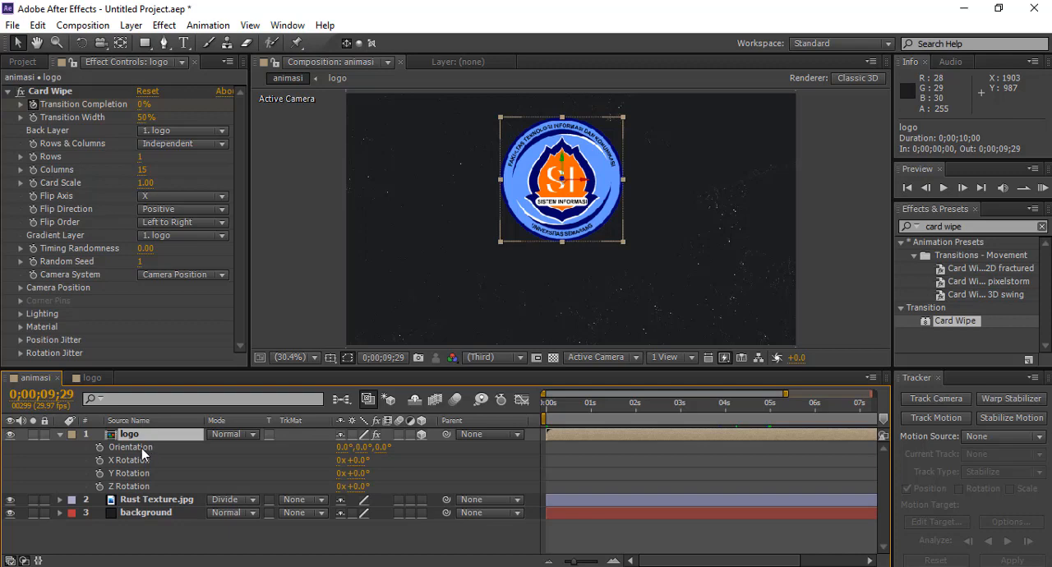
{"action": "left_click", "coordinate": [136, 449]}
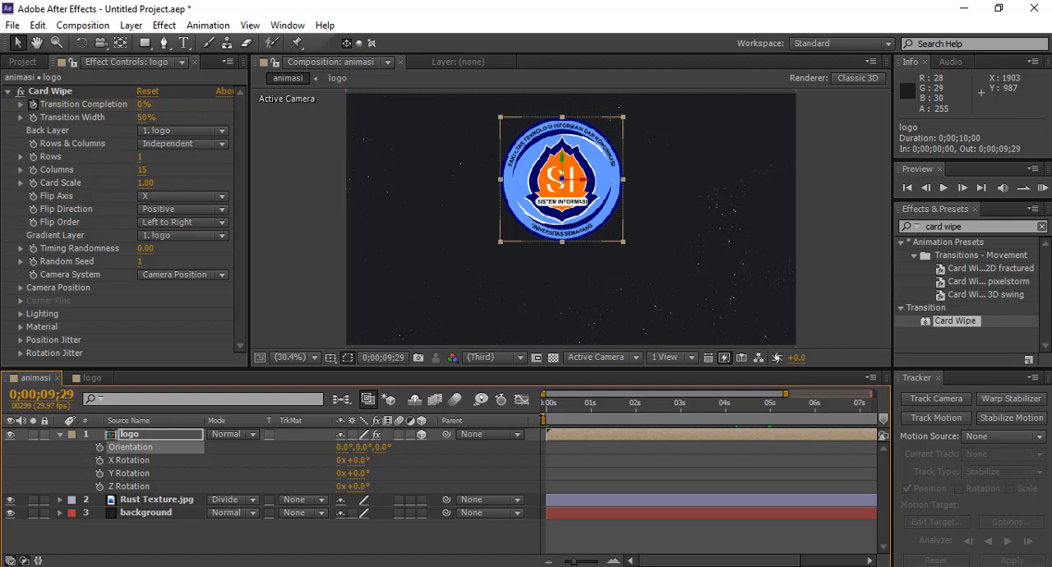
{"action": "key", "text": "space"}
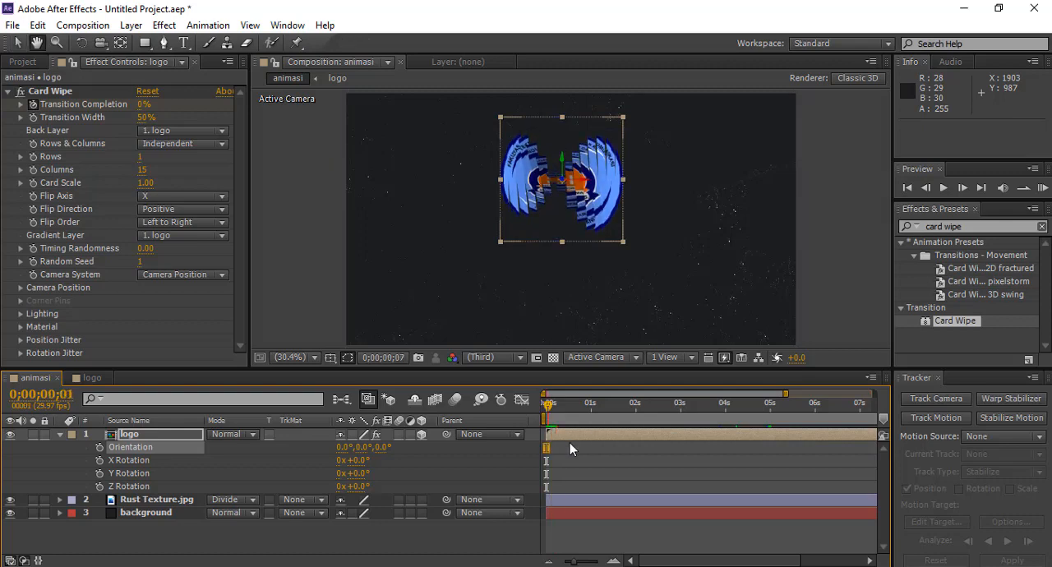
{"action": "key", "text": "space"}
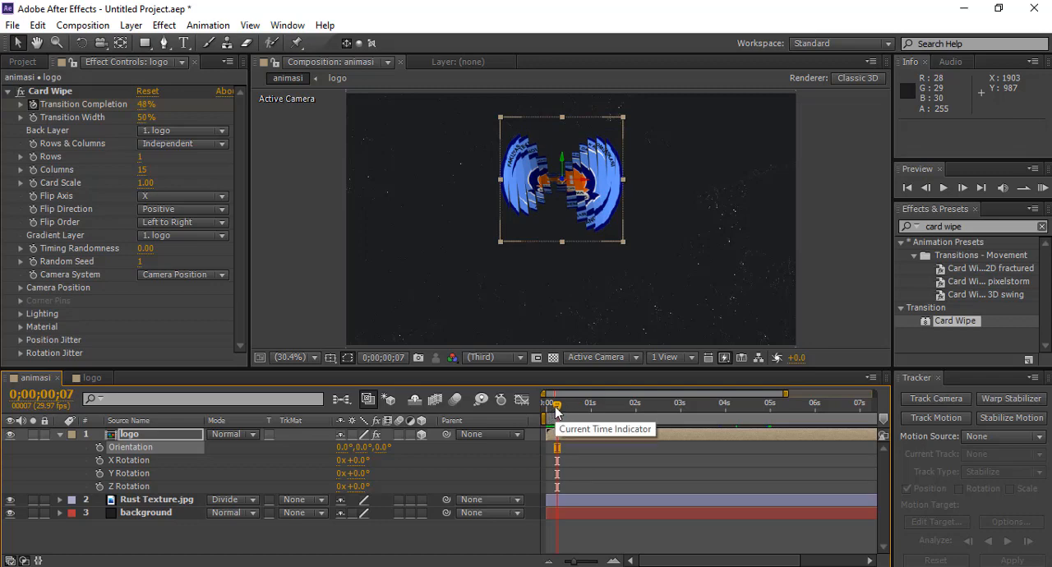
{"action": "left_click_drag", "start_coordinate": [555, 406], "coordinate": [771, 423]}
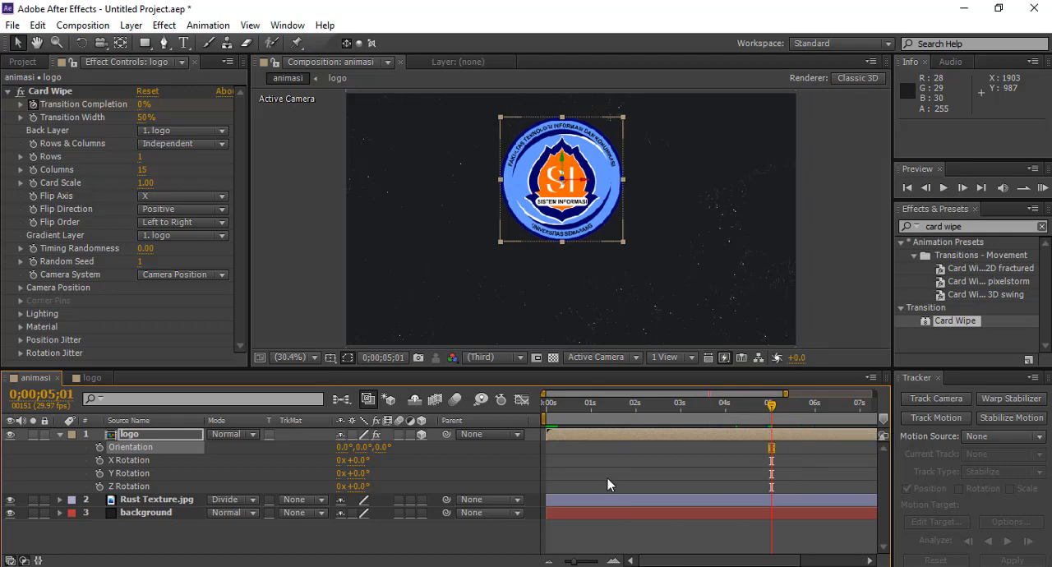
{"action": "left_click", "coordinate": [100, 448]}
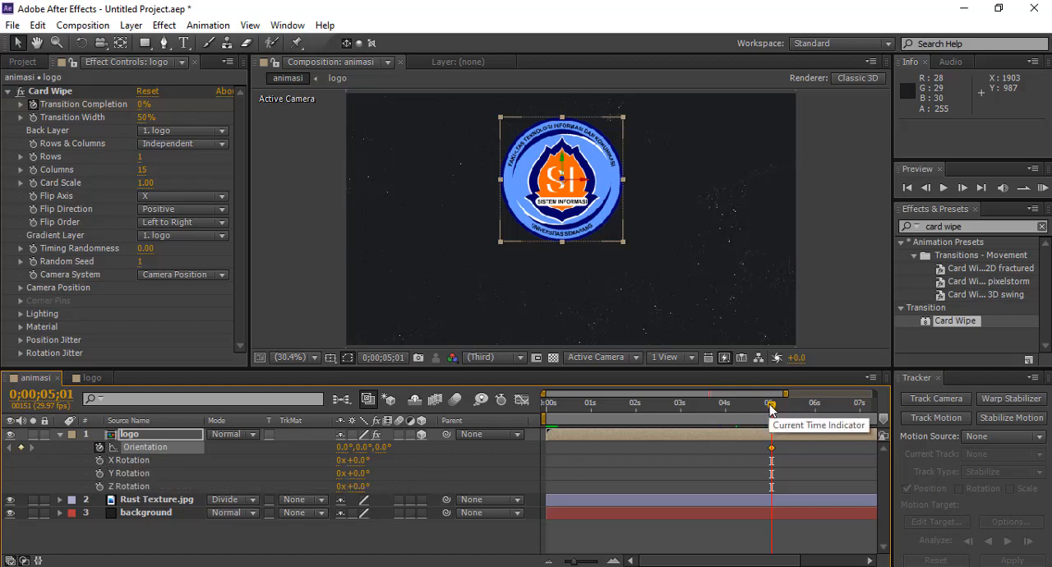
Step: At 0 seconds, set the logo layer's Orientation to 0°, 0°, 180°
{"action": "left_click_drag", "start_coordinate": [771, 409], "coordinate": [545, 409]}
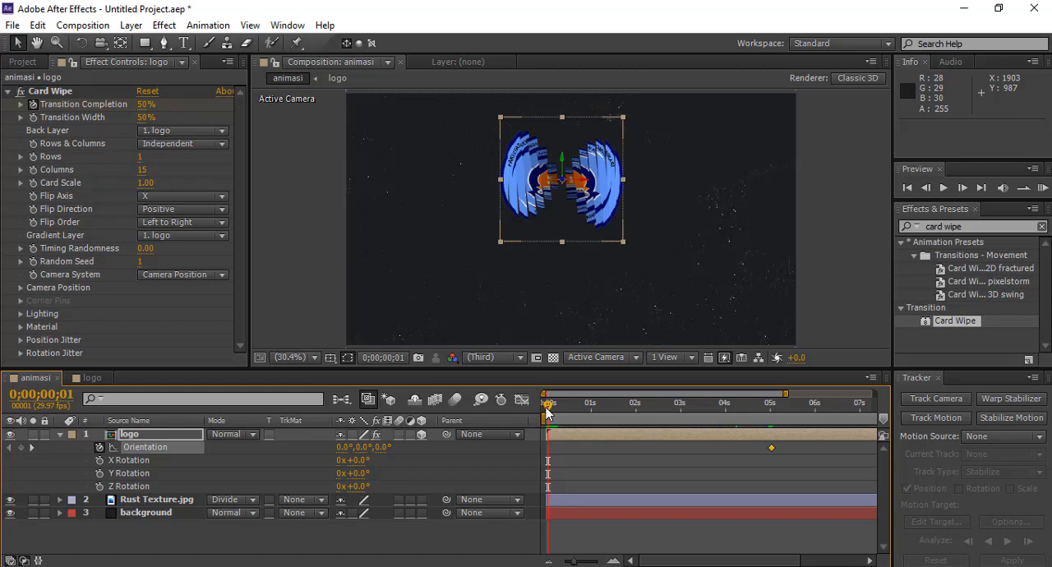
{"action": "left_click_drag", "start_coordinate": [547, 411], "coordinate": [543, 413]}
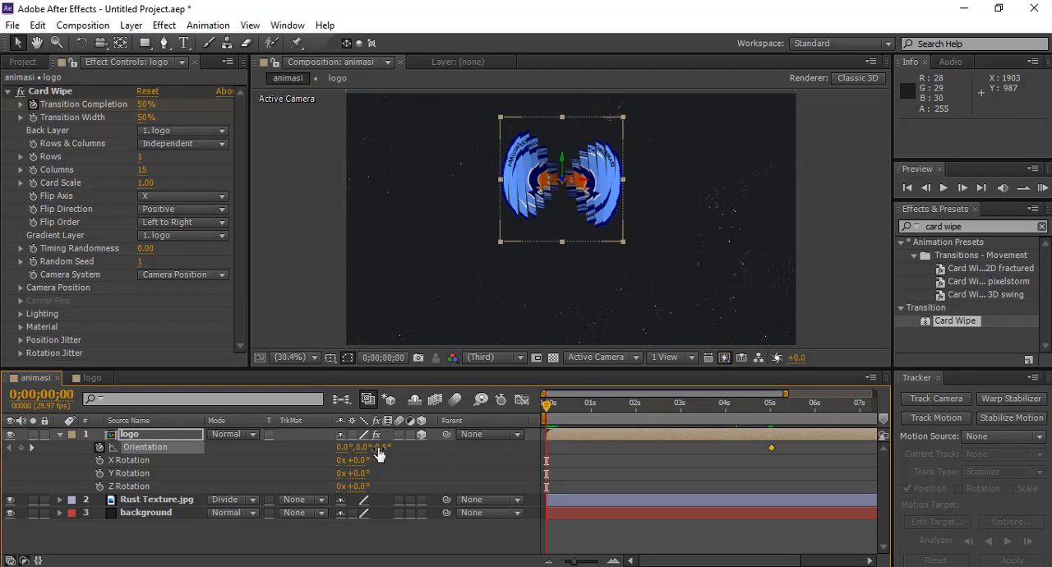
{"action": "left_click_drag", "start_coordinate": [378, 455], "coordinate": [488, 454]}
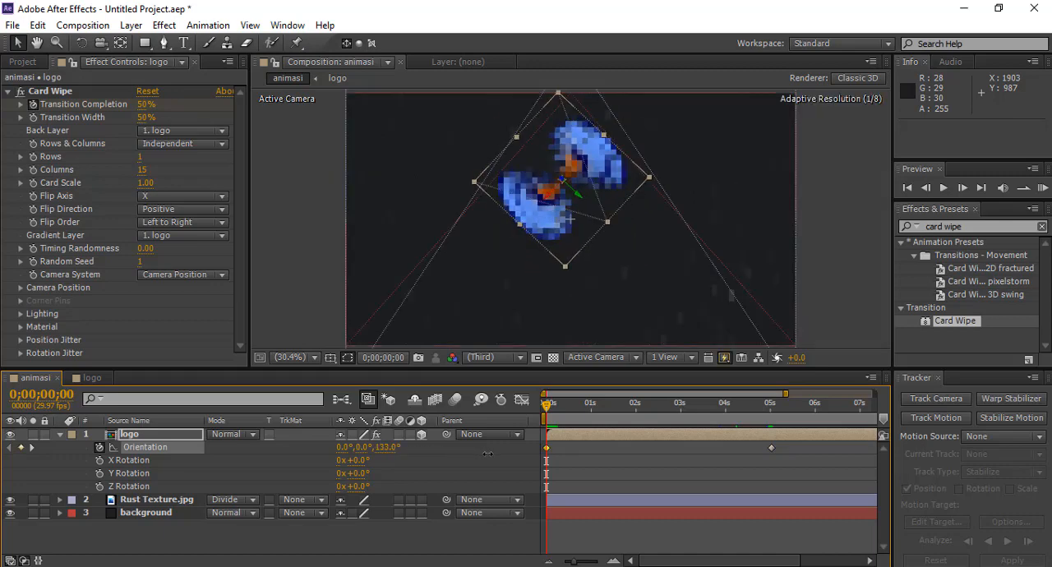
{"action": "left_click", "coordinate": [386, 447]}
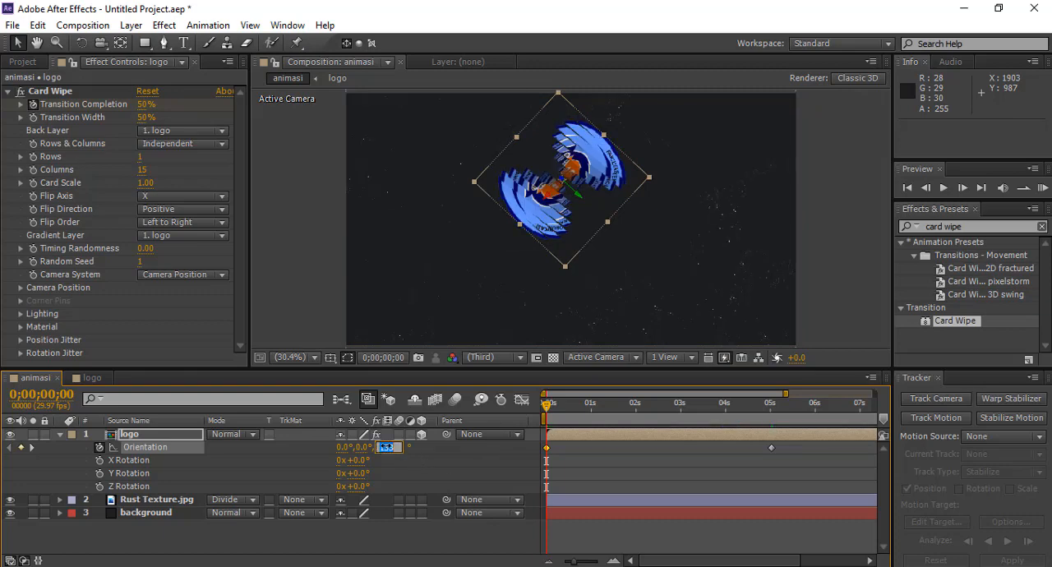
{"action": "type", "text": "180"}
{"action": "key", "text": "Return"}
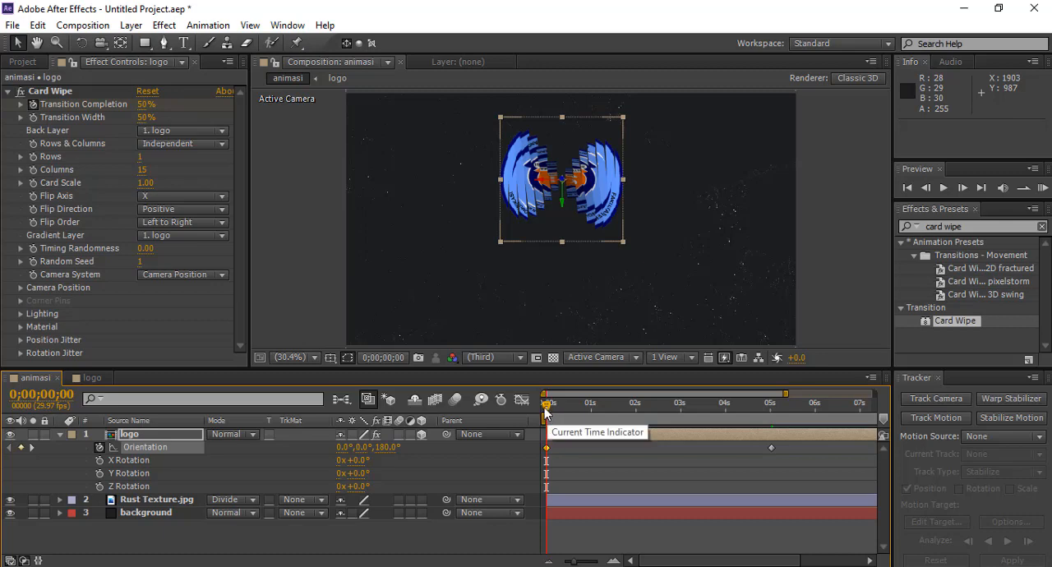
Step: Reveal the logo layer's Position property and set a Position keyframe at 5 seconds
{"action": "left_click_drag", "start_coordinate": [545, 411], "coordinate": [772, 423]}
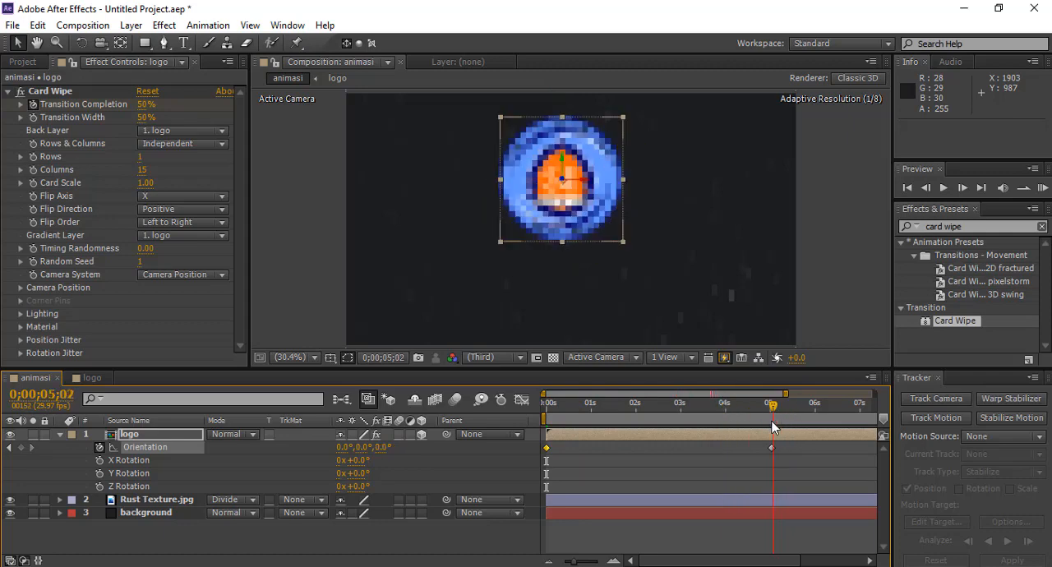
{"action": "left_click", "coordinate": [121, 436]}
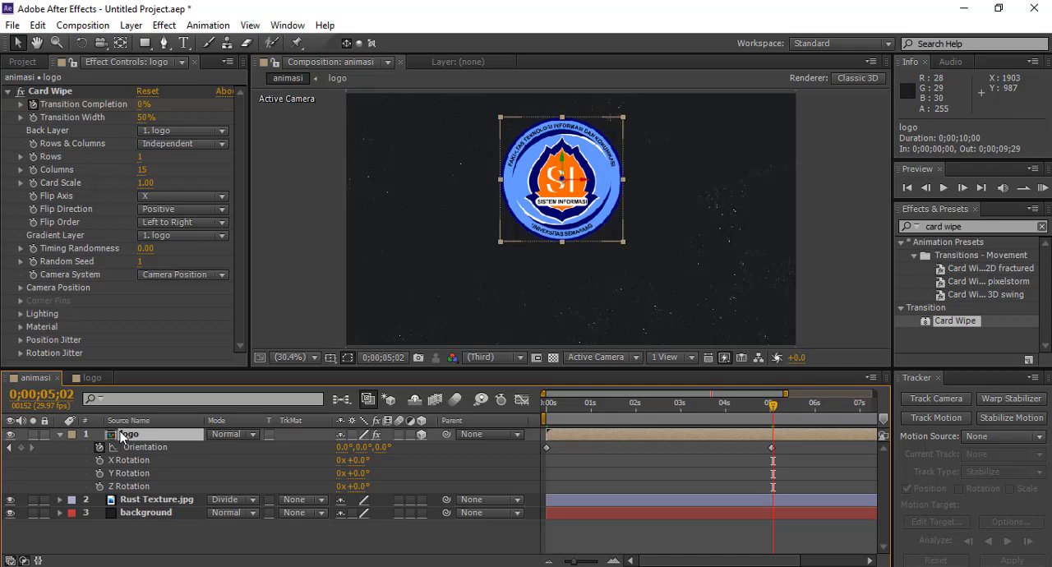
{"action": "key", "text": "p"}
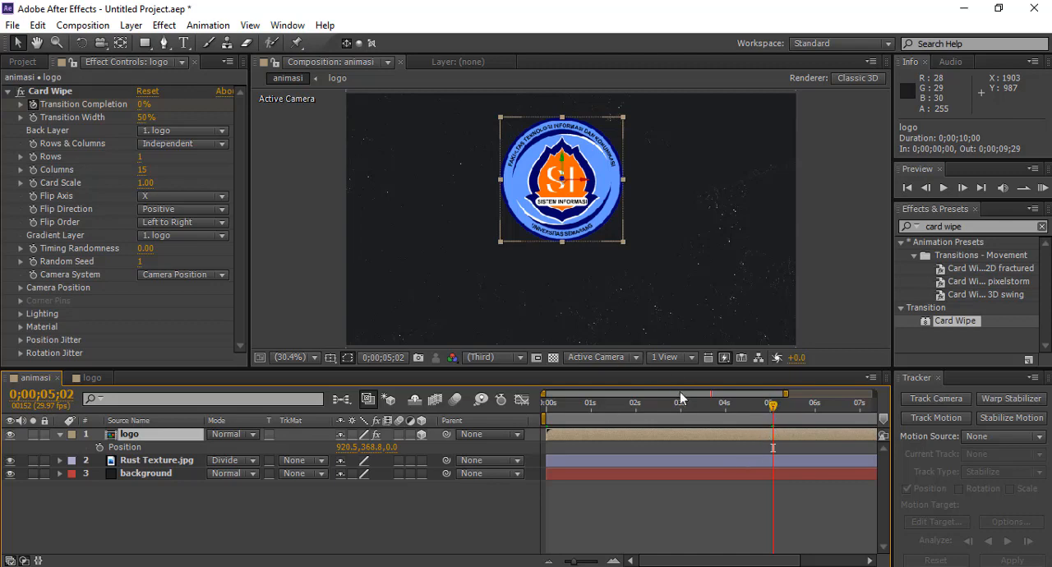
{"action": "left_click", "coordinate": [99, 448]}
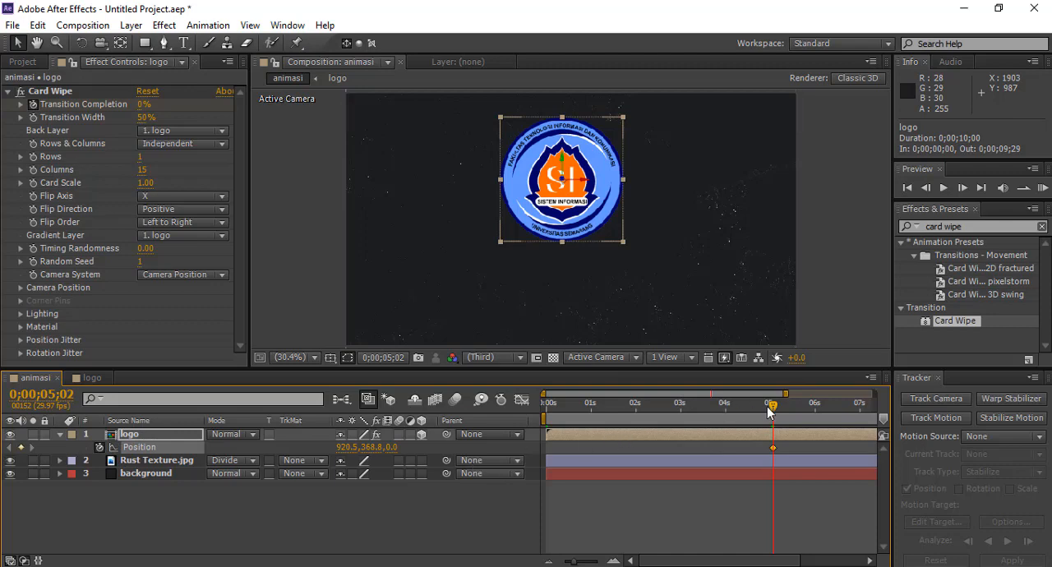
Step: At 0 seconds, set the logo layer's Position Z value to -2500
{"action": "left_click_drag", "start_coordinate": [773, 408], "coordinate": [544, 406]}
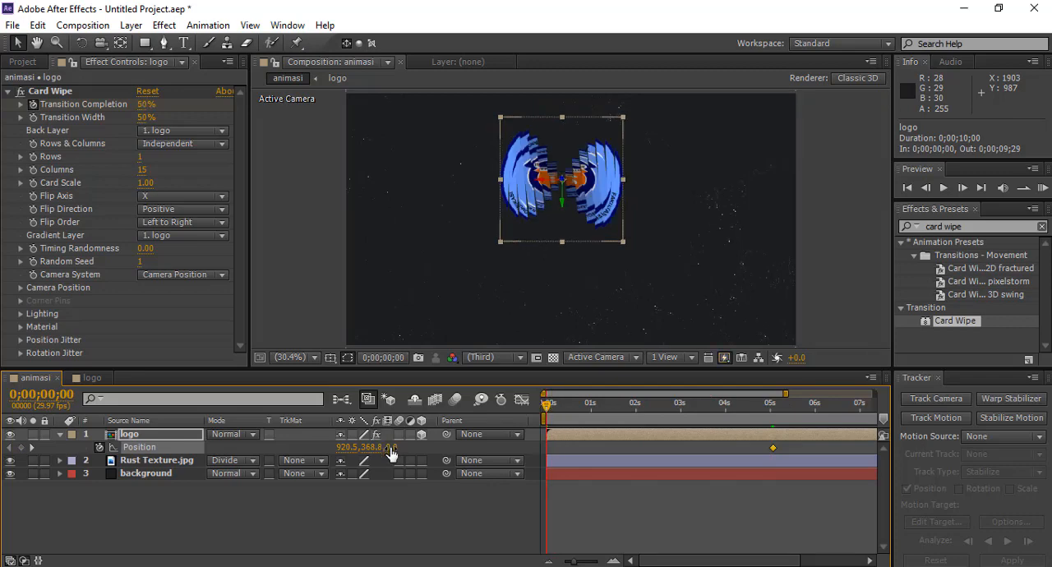
{"action": "left_click_drag", "start_coordinate": [391, 454], "coordinate": [280, 454]}
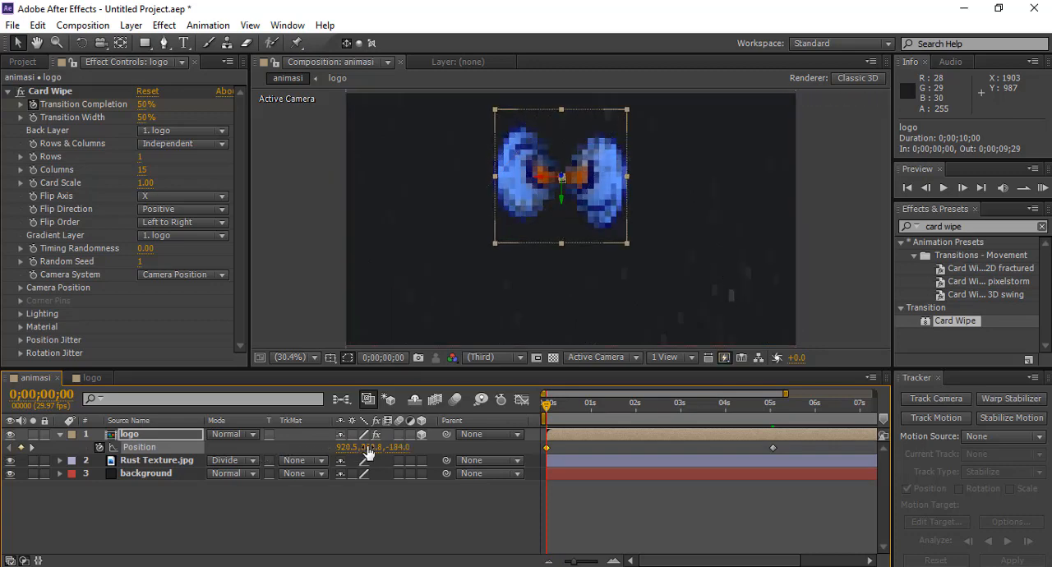
{"action": "left_click", "coordinate": [400, 448]}
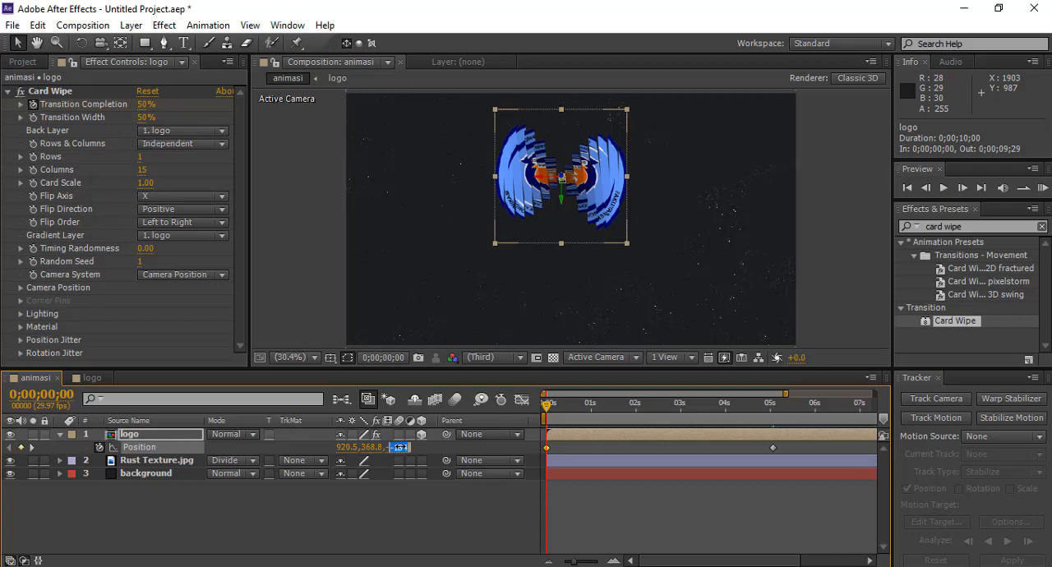
{"action": "key", "text": "BackSpace"}
{"action": "type", "text": "-2500"}
{"action": "key", "text": "Return"}
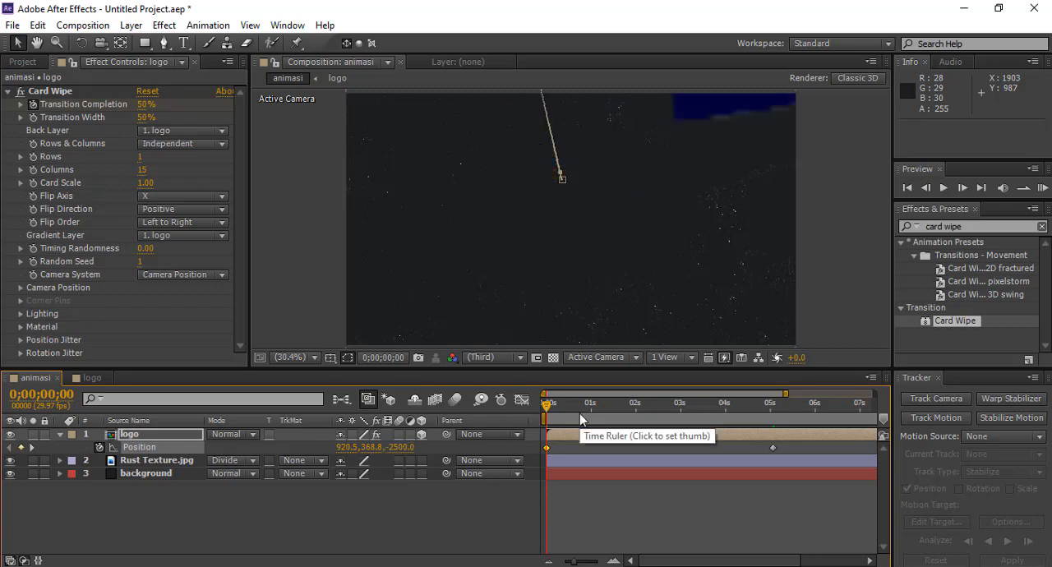
Step: Preview the logo animation from the start and scrub through the timeline
{"action": "key", "text": "space"}
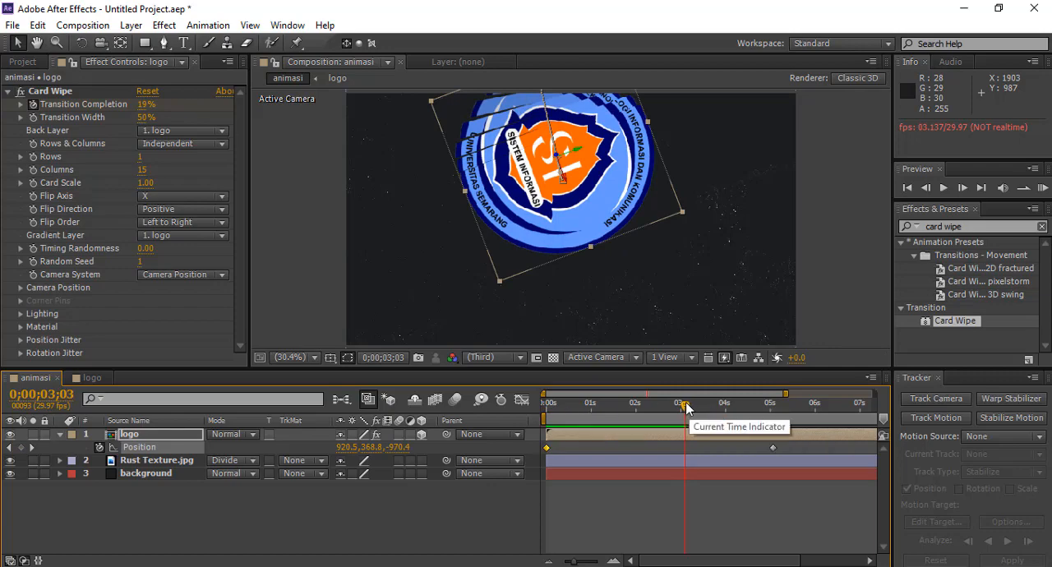
{"action": "left_click_drag", "start_coordinate": [686, 408], "coordinate": [769, 419]}
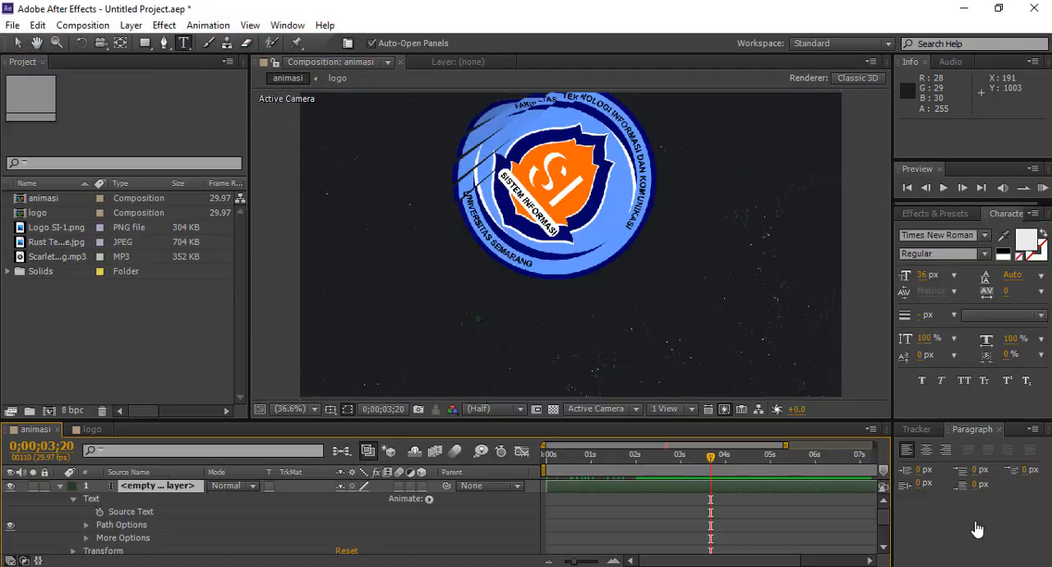
{"action": "left_click", "coordinate": [720, 566]}
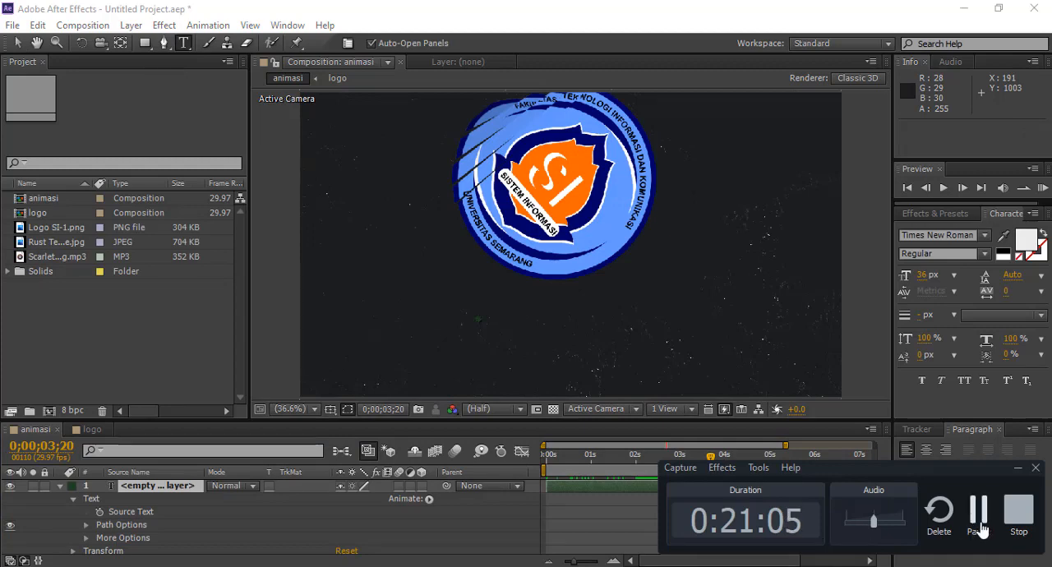
{"action": "left_click", "coordinate": [981, 529]}
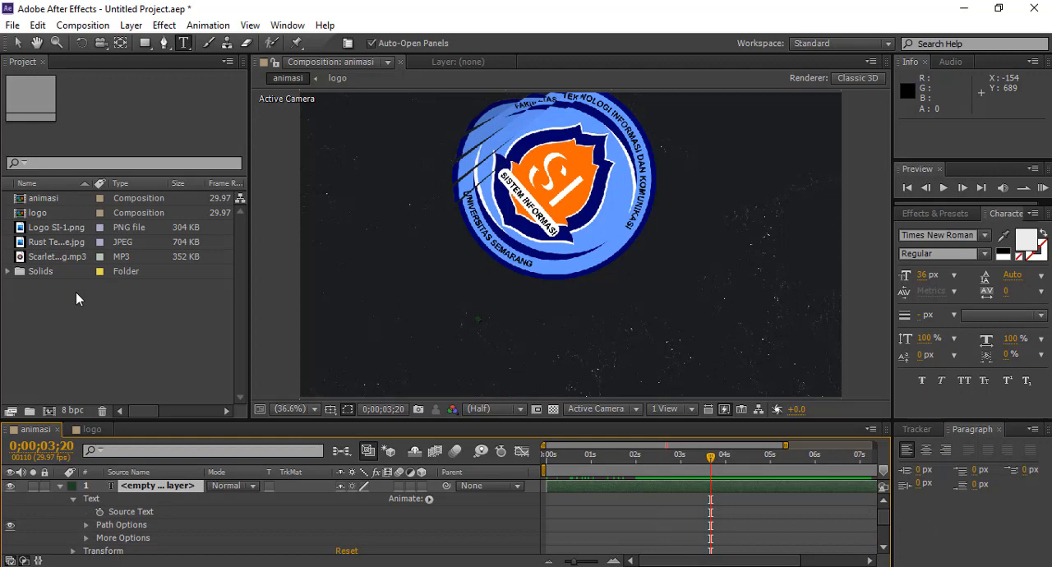
Step: Open the Scarlet_Fire_Sting.mp3 footage, collapse the timeline layers, and add the audio to the animasi composition
{"action": "left_click", "coordinate": [39, 256]}
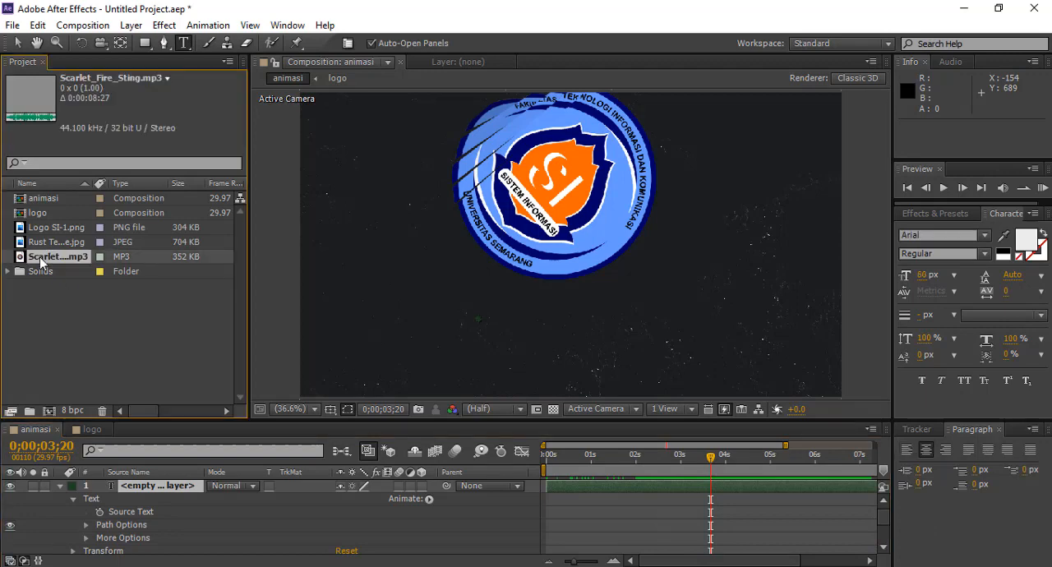
{"action": "double_click", "coordinate": [40, 256]}
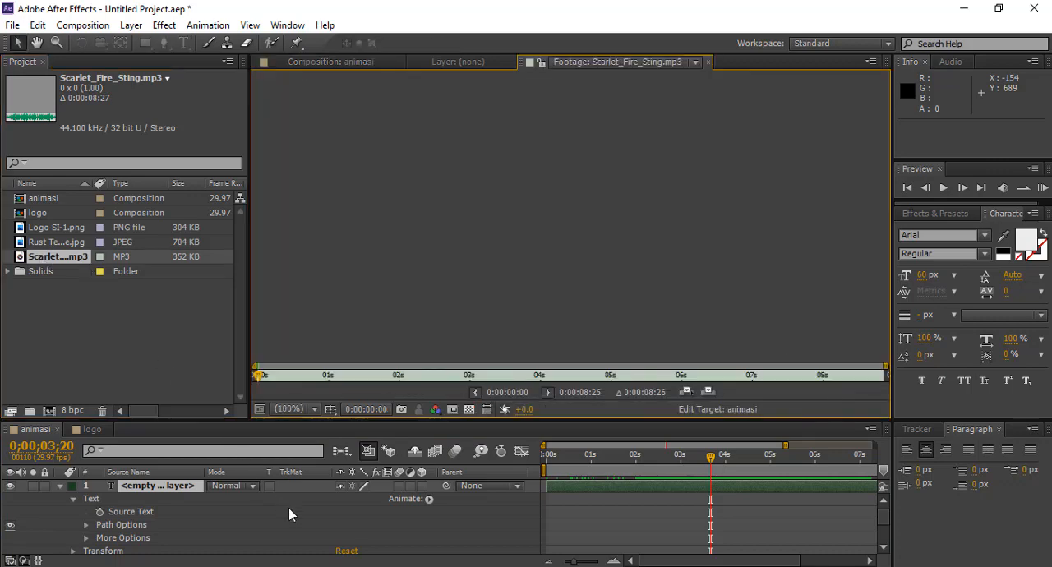
{"action": "left_click", "coordinate": [73, 499]}
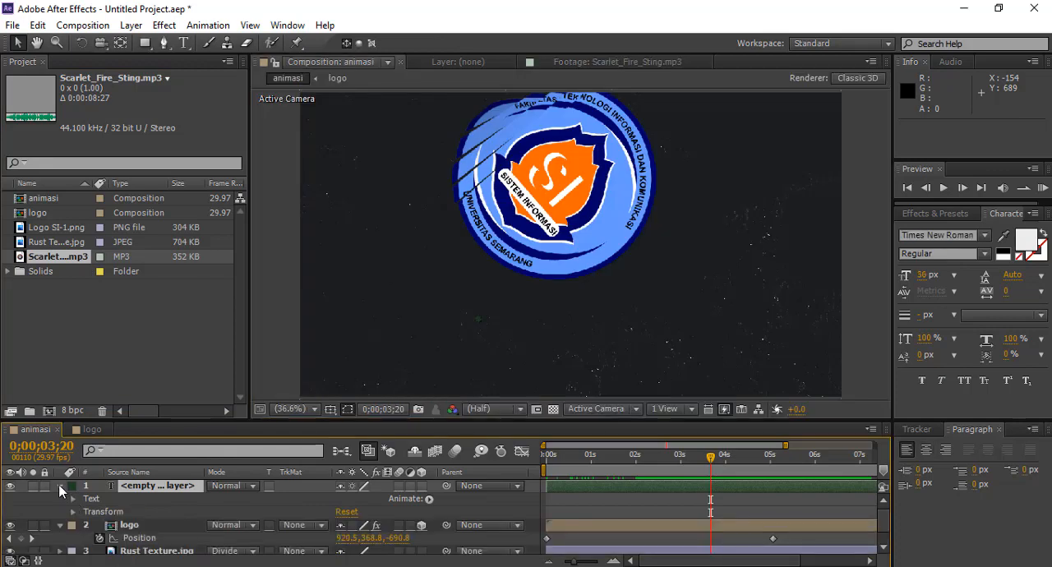
{"action": "left_click", "coordinate": [60, 487]}
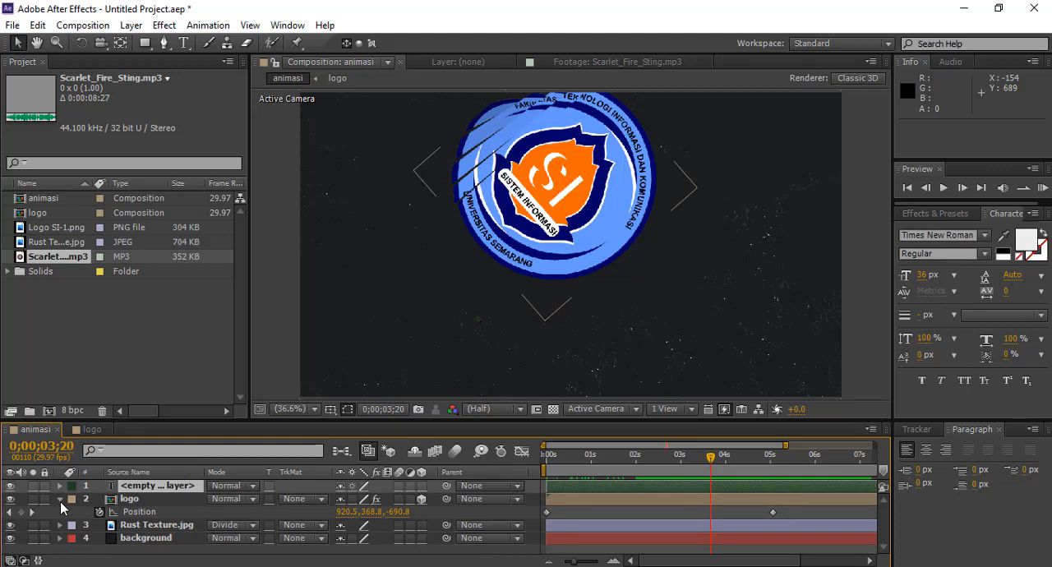
{"action": "left_click", "coordinate": [59, 499]}
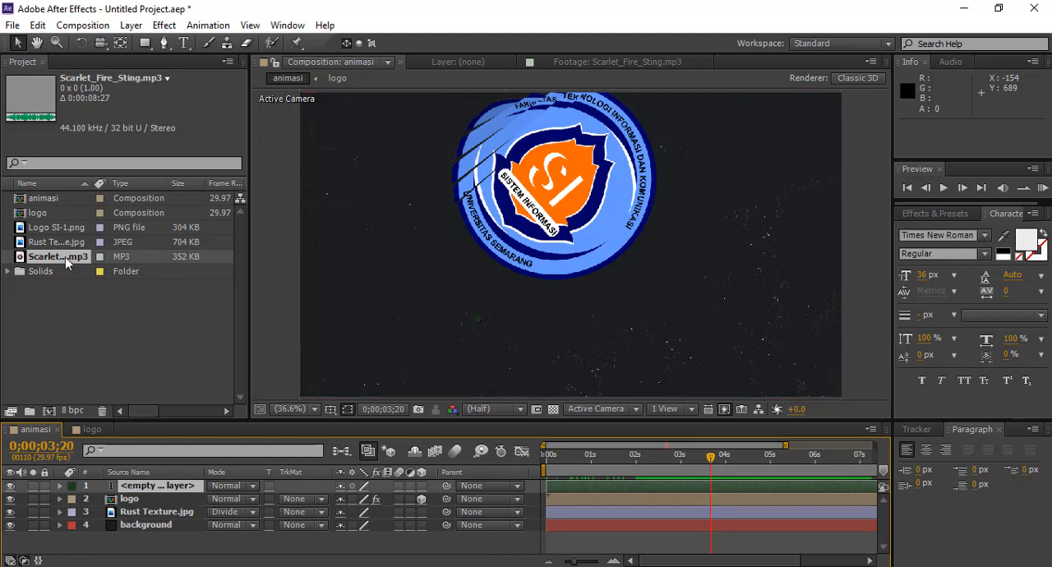
{"action": "left_click_drag", "start_coordinate": [65, 256], "coordinate": [80, 542]}
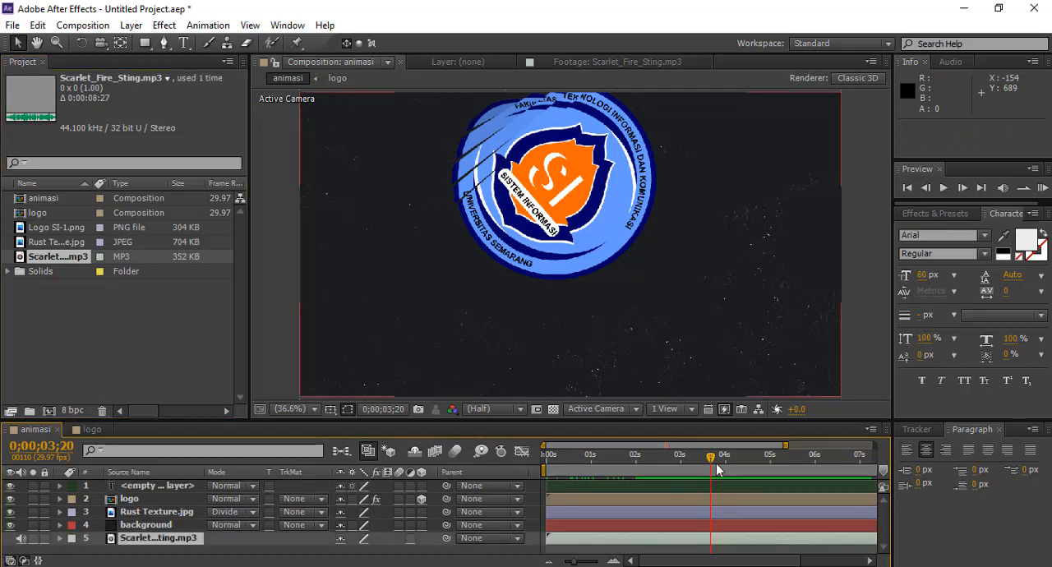
Step: Preview the logo animation with its soundtrack from the beginning of the animasi composition
{"action": "left_click_drag", "start_coordinate": [714, 459], "coordinate": [549, 466]}
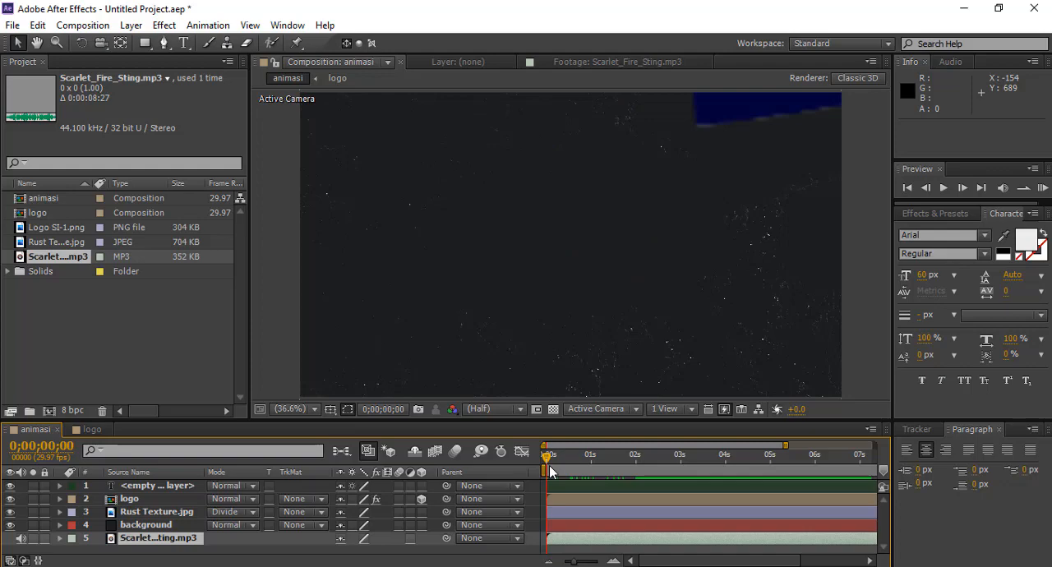
{"action": "key", "text": "Caps_Lock"}
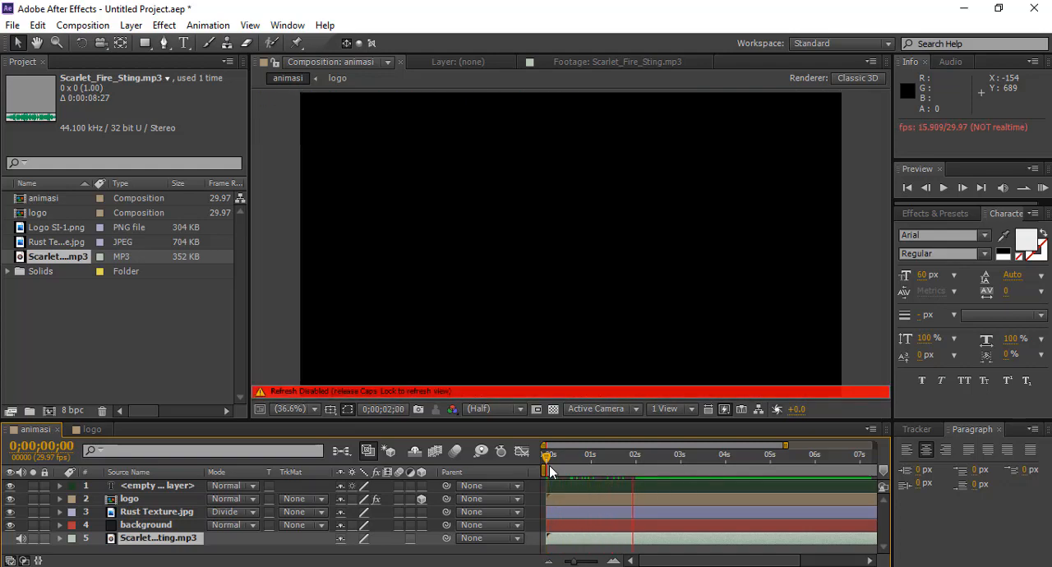
{"action": "key", "text": "Caps_Lock"}
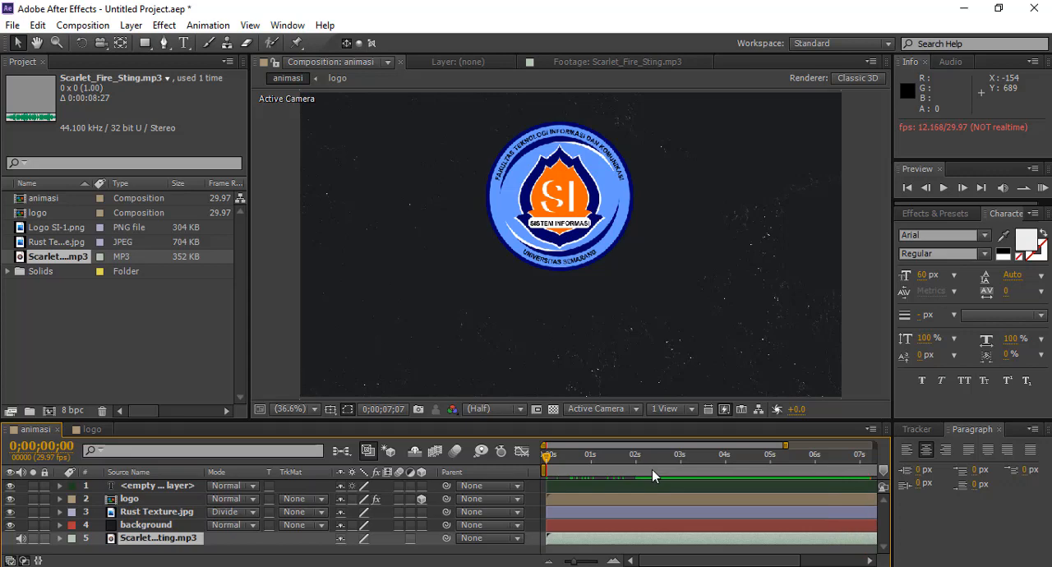
Step: Open the Scarlet_Fire_Sting.mp3 layer in its own Layer viewer and play back the audio
{"action": "double_click", "coordinate": [576, 539]}
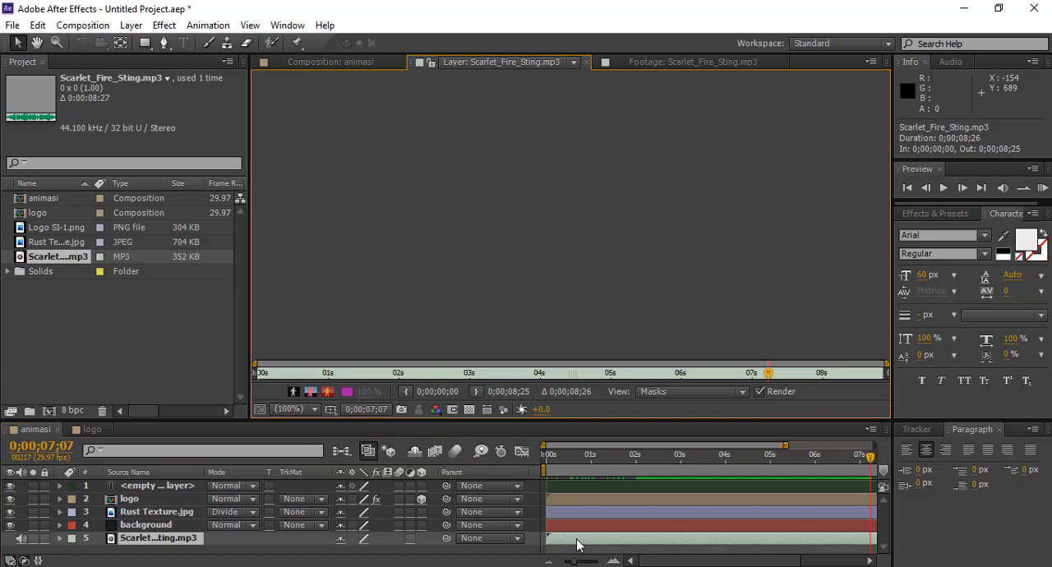
{"action": "key", "text": "space"}
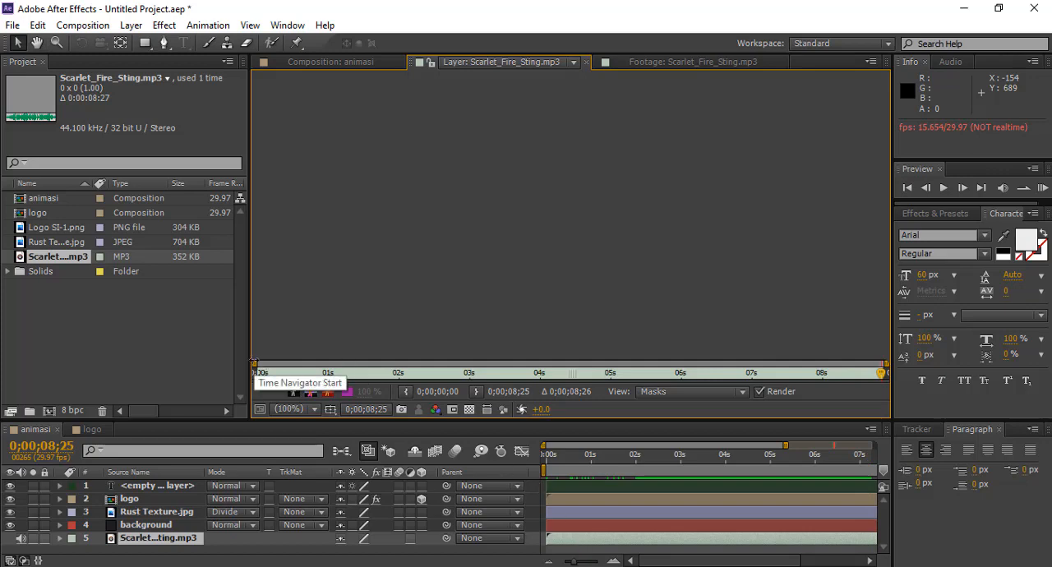
{"action": "left_click_drag", "start_coordinate": [254, 364], "coordinate": [213, 363]}
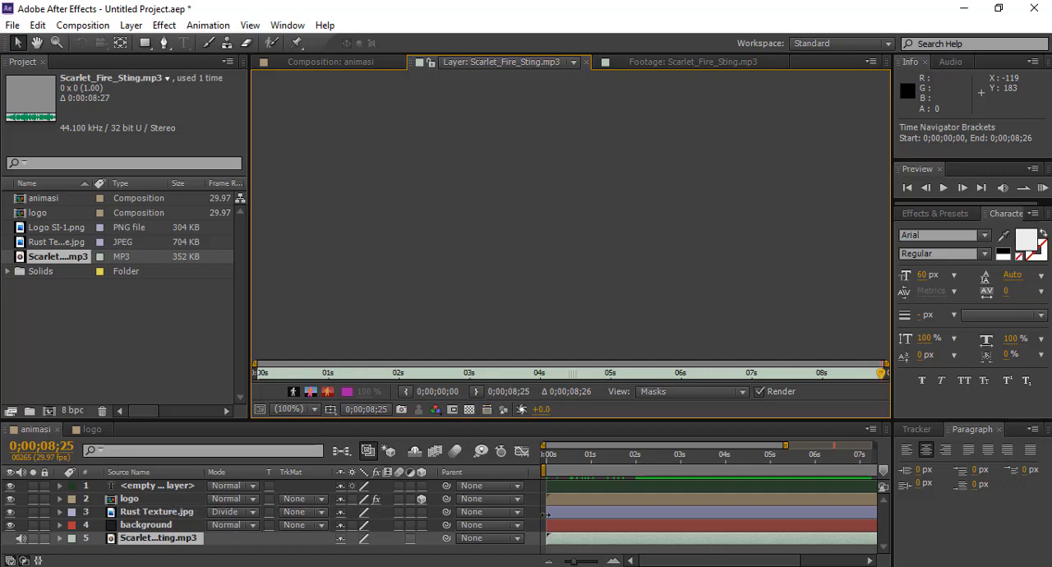
{"action": "key", "text": "space"}
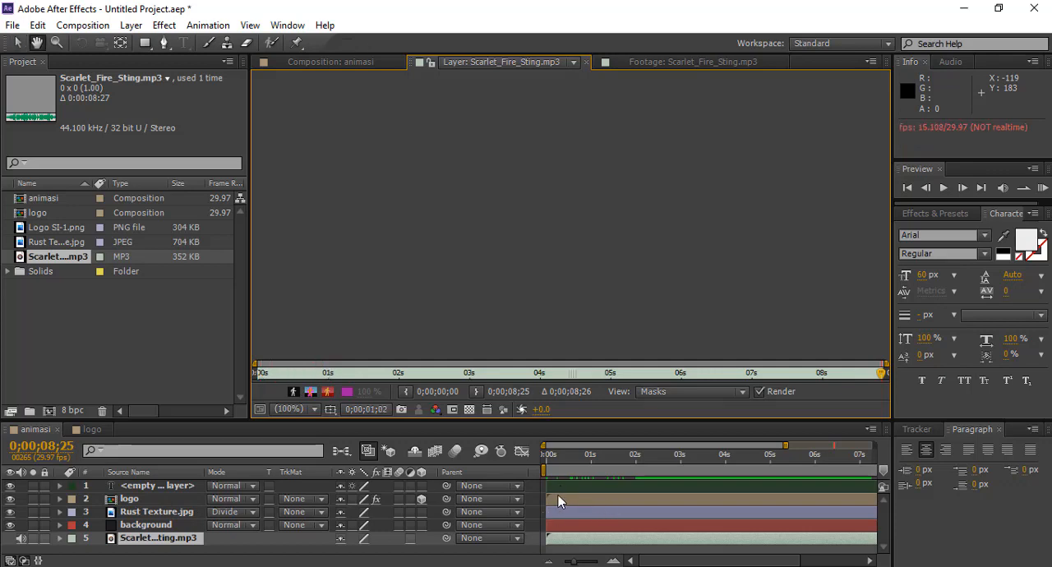
Step: Close the audio Layer and Footage viewers, return to the animasi composition, and preview the finished animation
{"action": "left_click", "coordinate": [559, 500]}
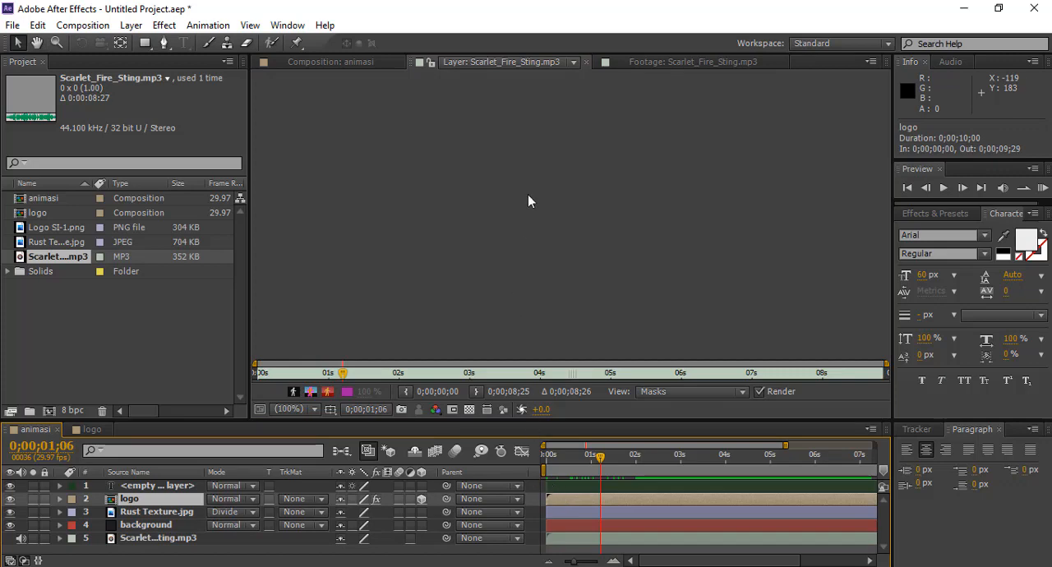
{"action": "left_click", "coordinate": [586, 62]}
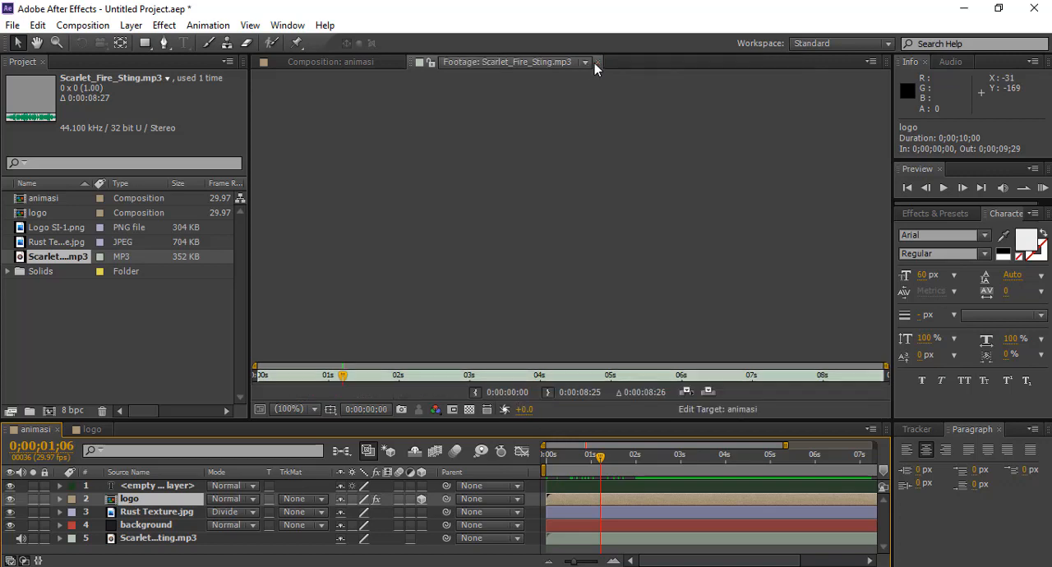
{"action": "left_click", "coordinate": [598, 62]}
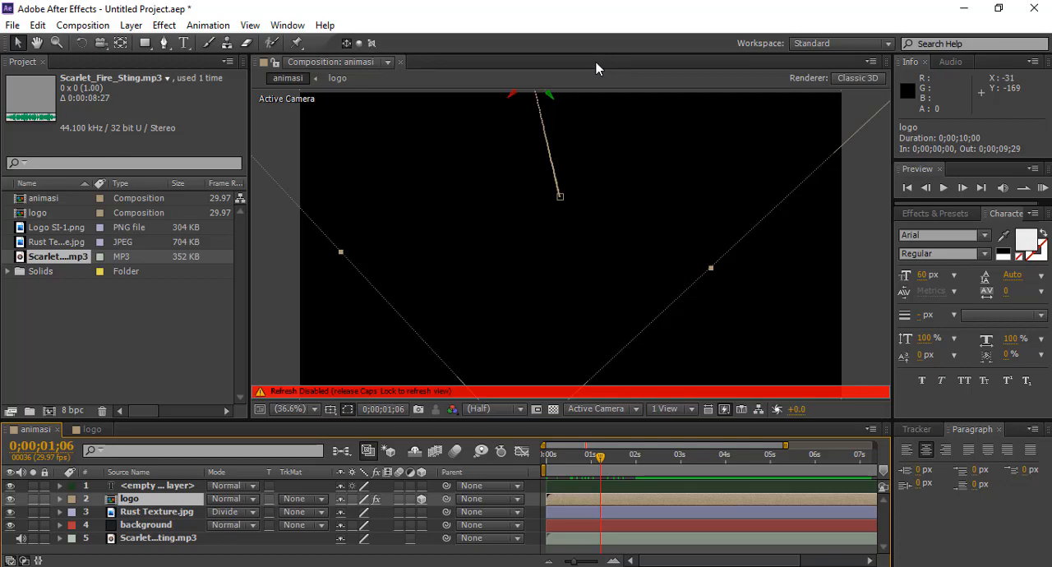
{"action": "key", "text": "space"}
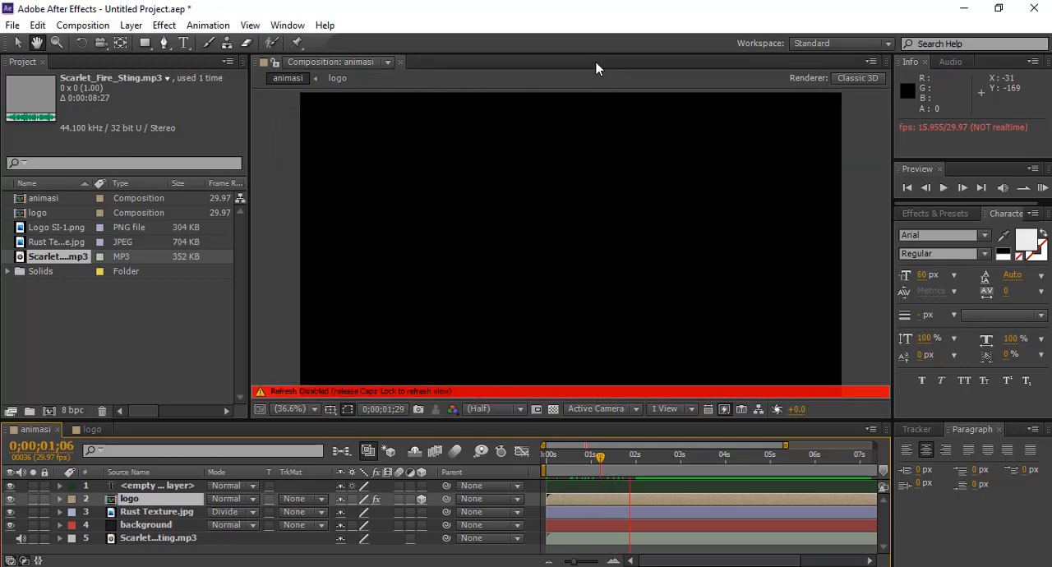
{"action": "key", "text": "Caps_Lock"}
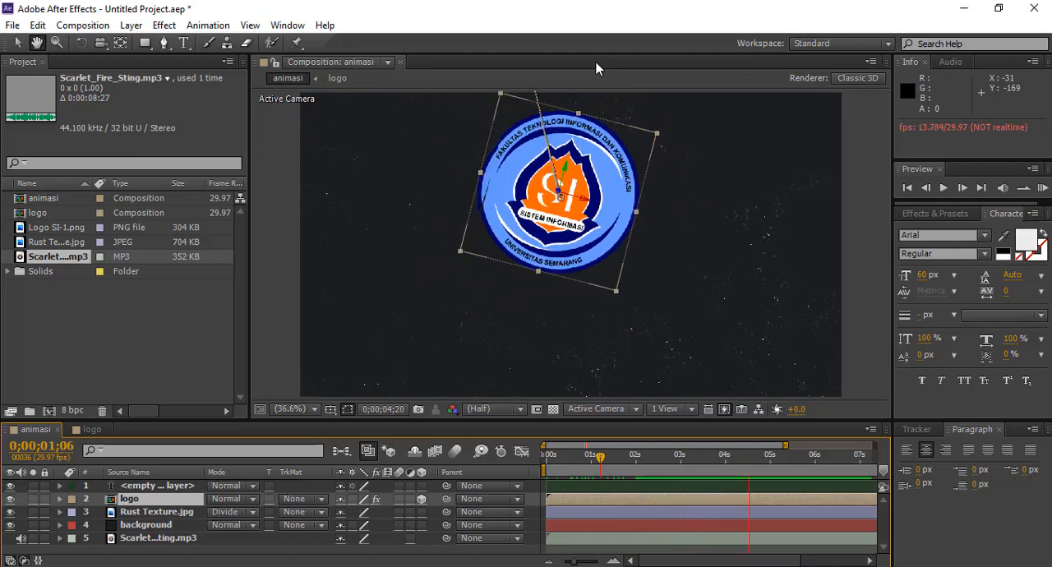
{"action": "key", "text": "space"}
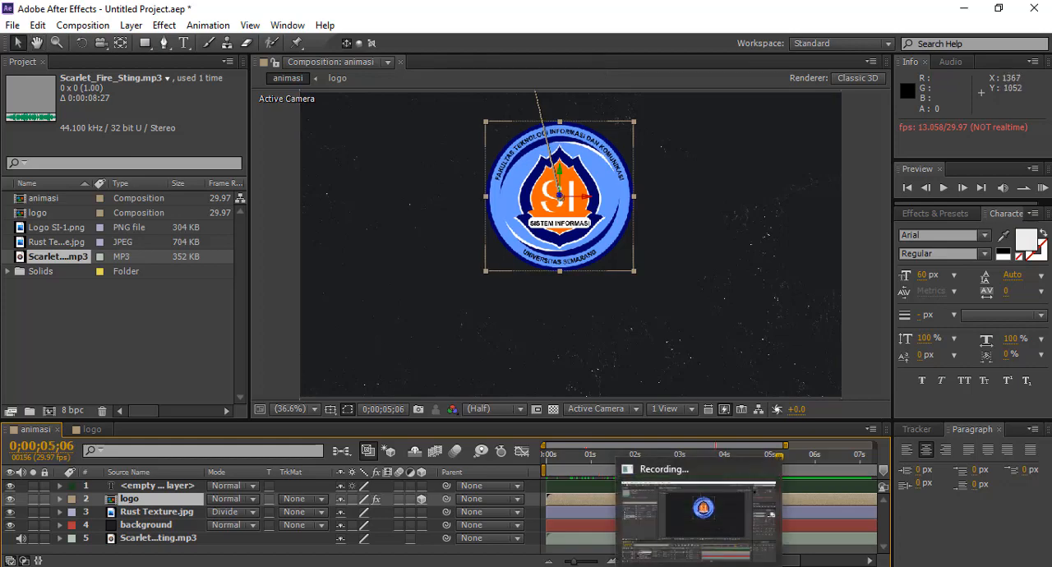
{"action": "mouse_move", "coordinate": [680, 535]}
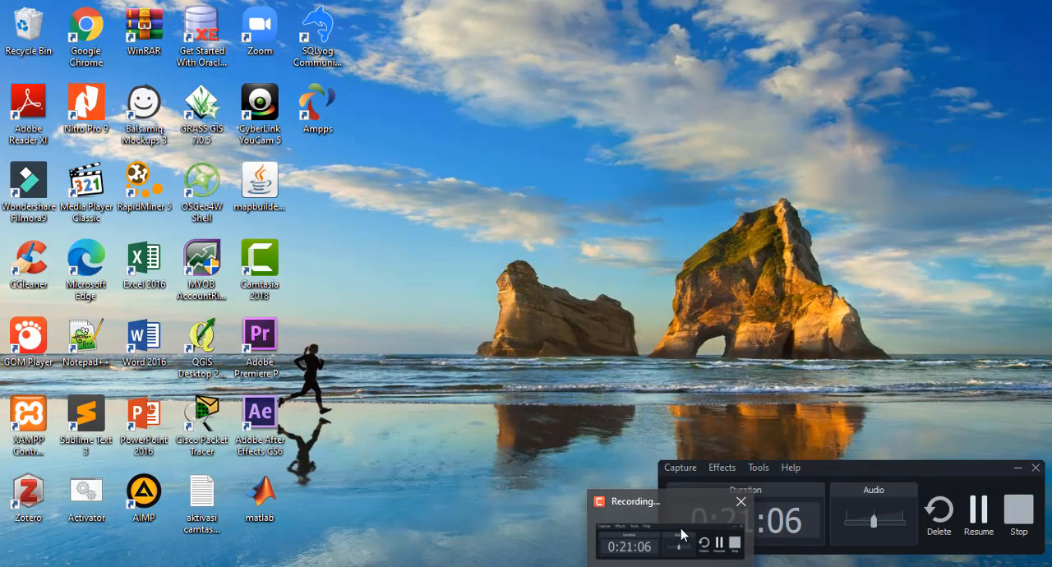